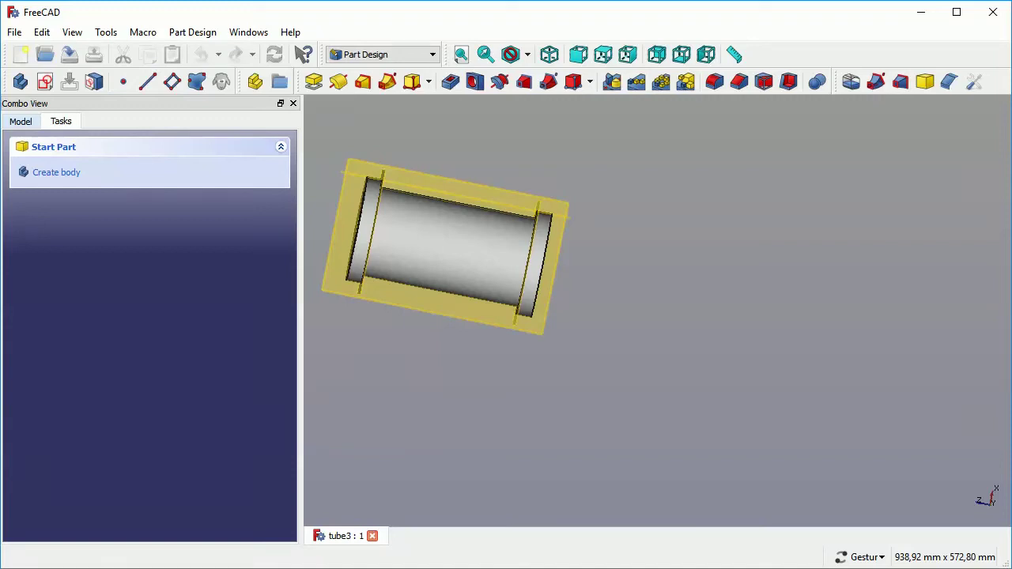
- Show tube3's object list in the Model tree and hide DatumPlane
left_click(21, 121)
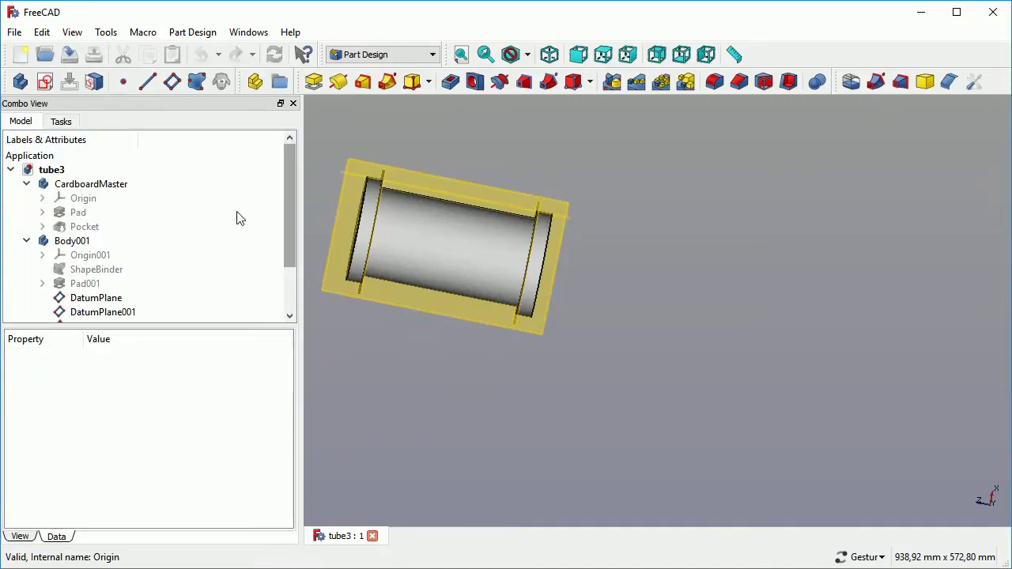
left_click_drag(288, 233, 287, 296)
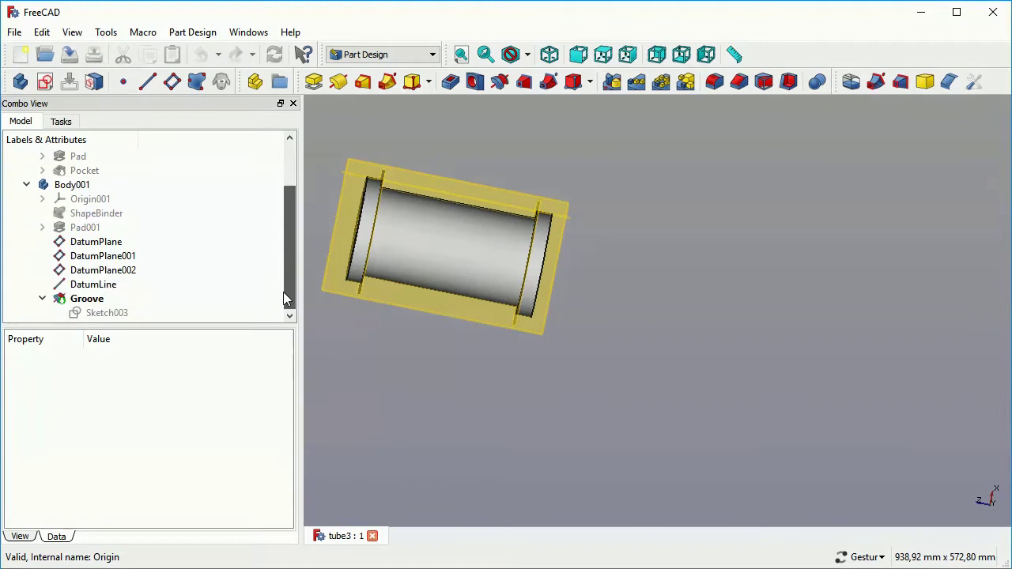
left_click(99, 244)
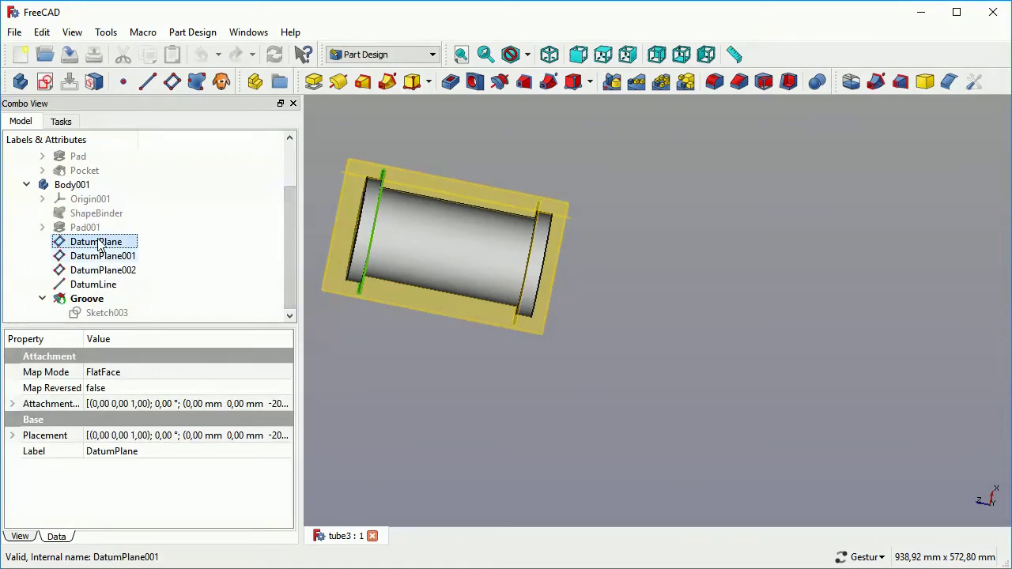
left_click(97, 259, "ctrl")
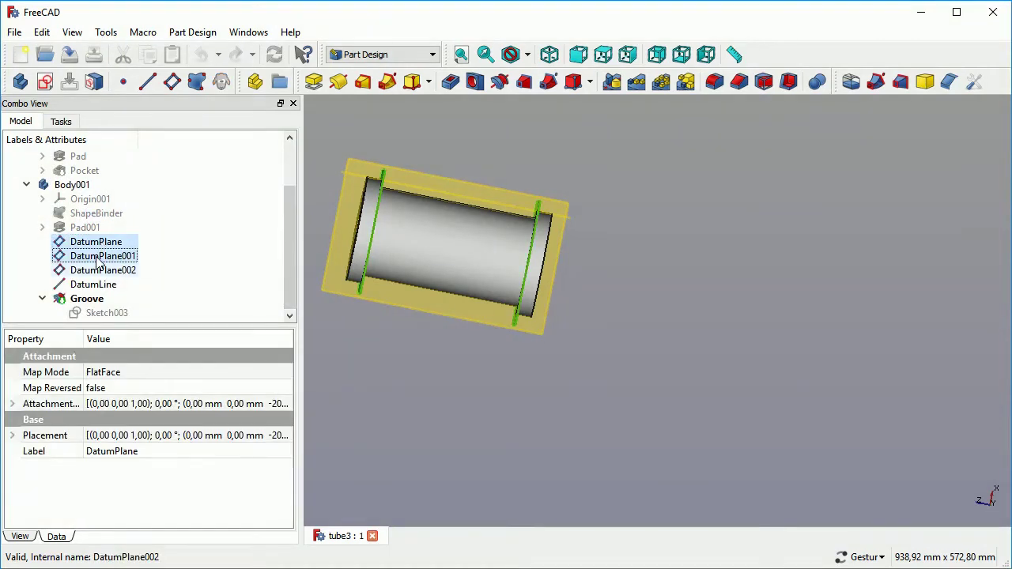
left_click(93, 272, "ctrl")
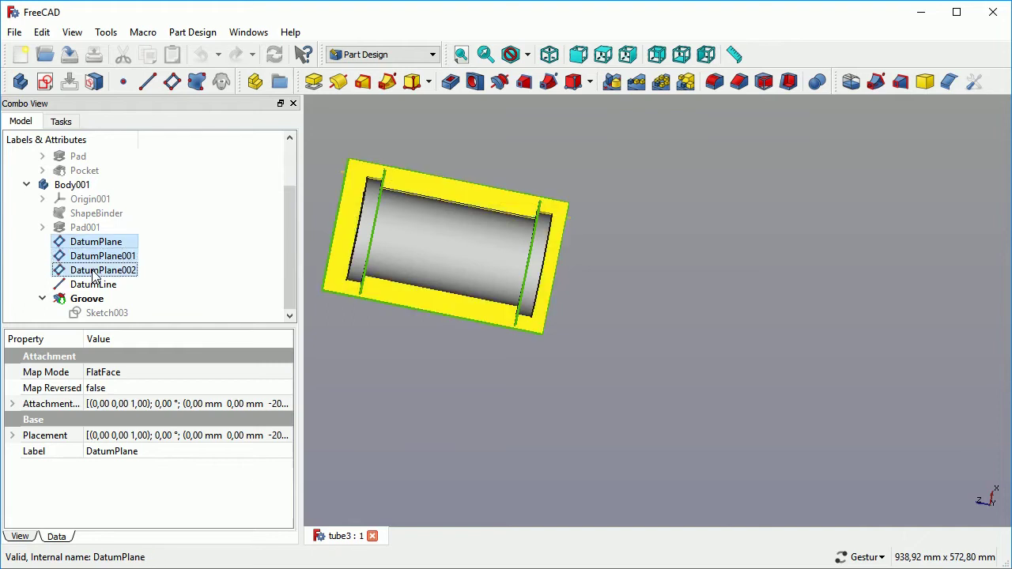
left_click(109, 243)
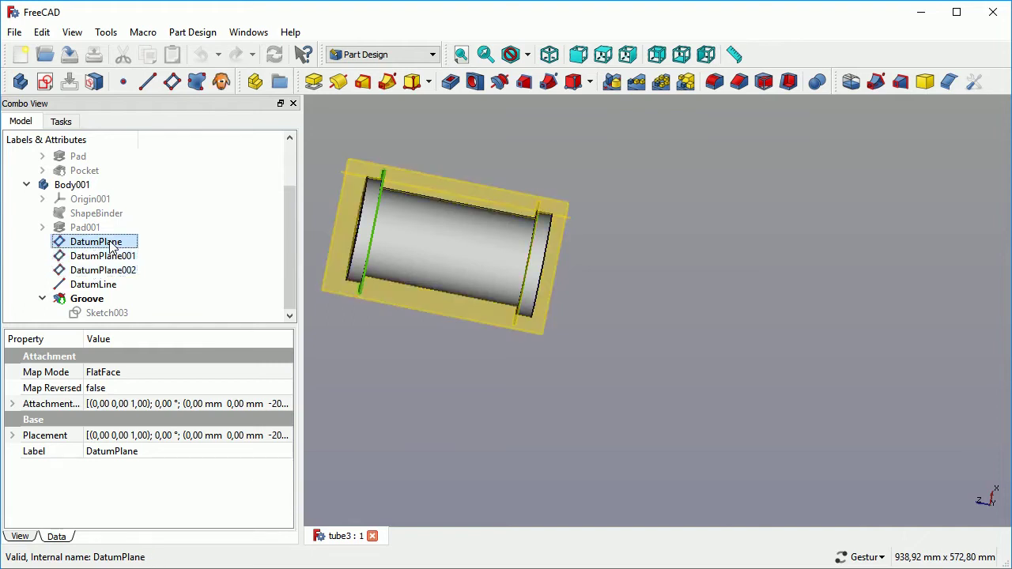
key("space")
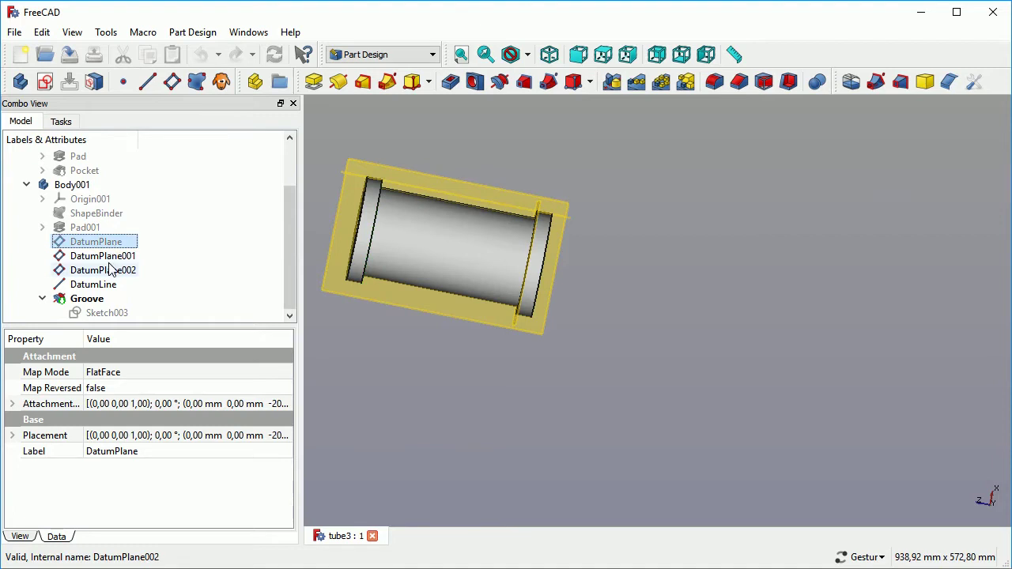
- Hide DatumPlane002, DatumPlane001 and DatumLine, then show the tube in axonometric view
left_click(111, 270)
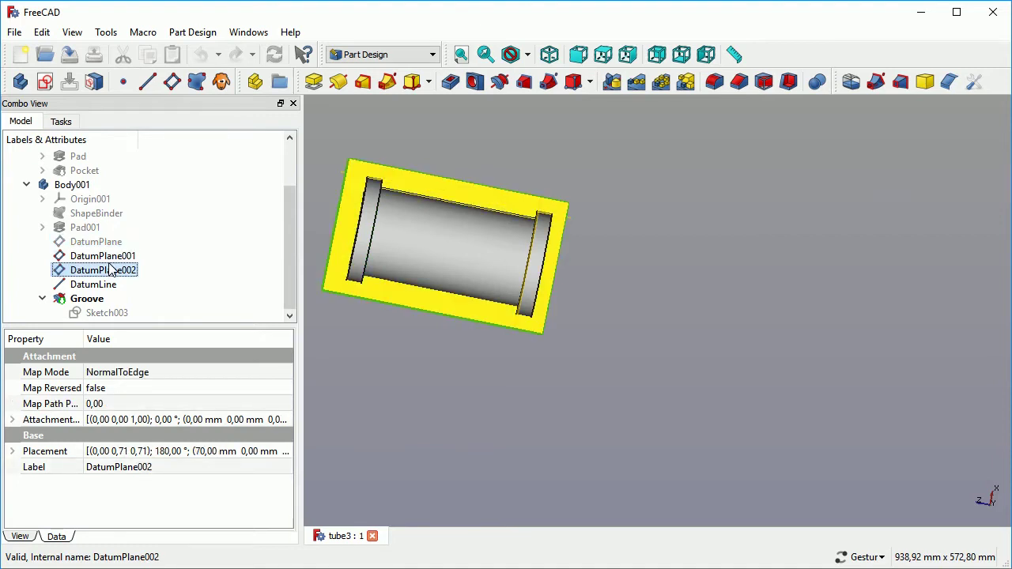
key("space")
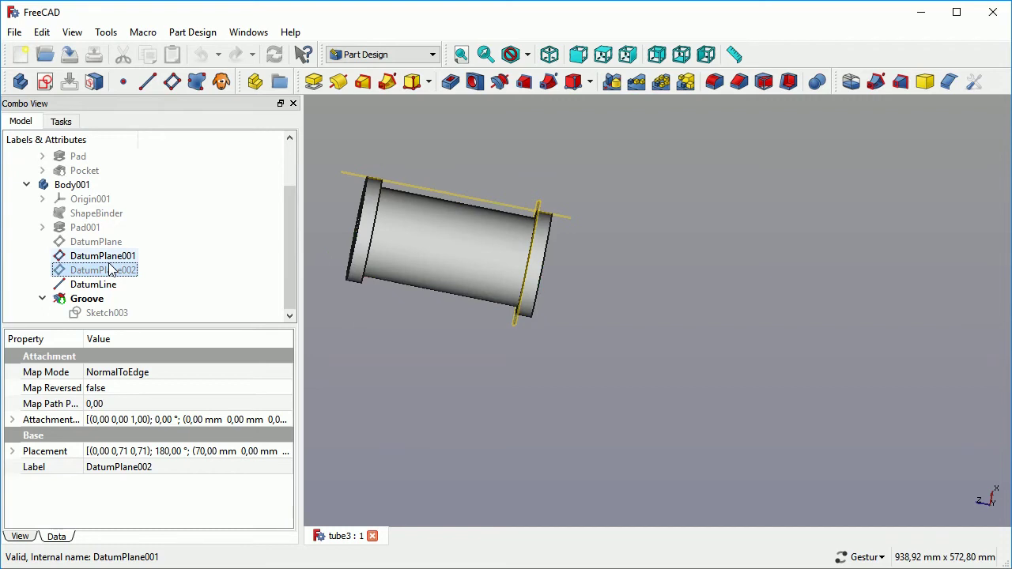
left_click(111, 259)
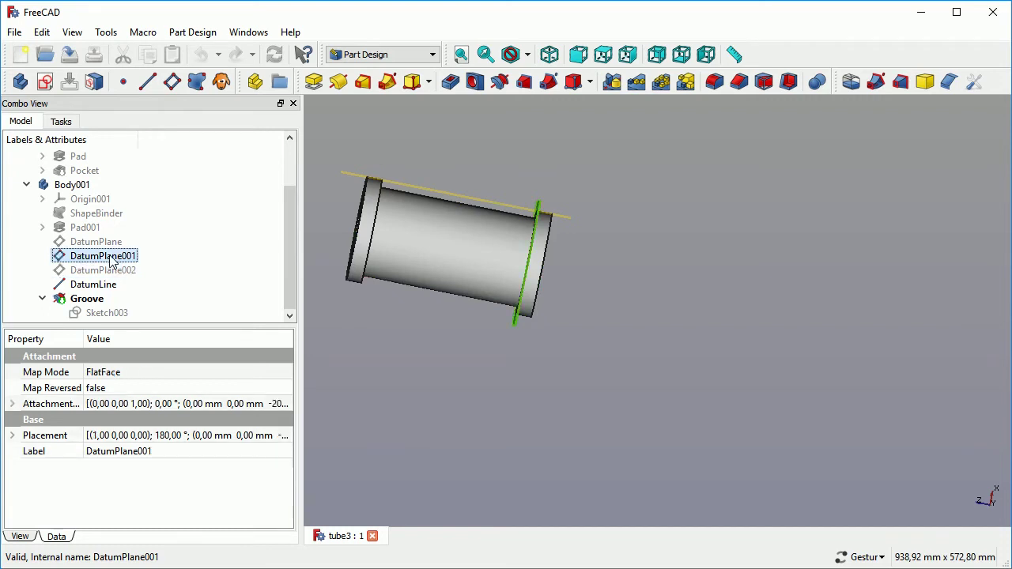
key("space")
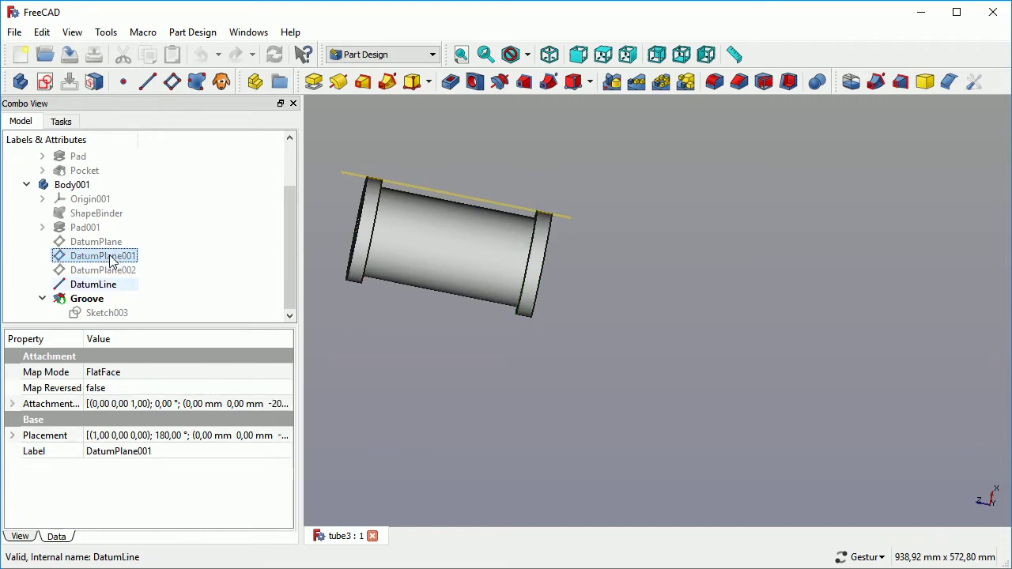
left_click(104, 285)
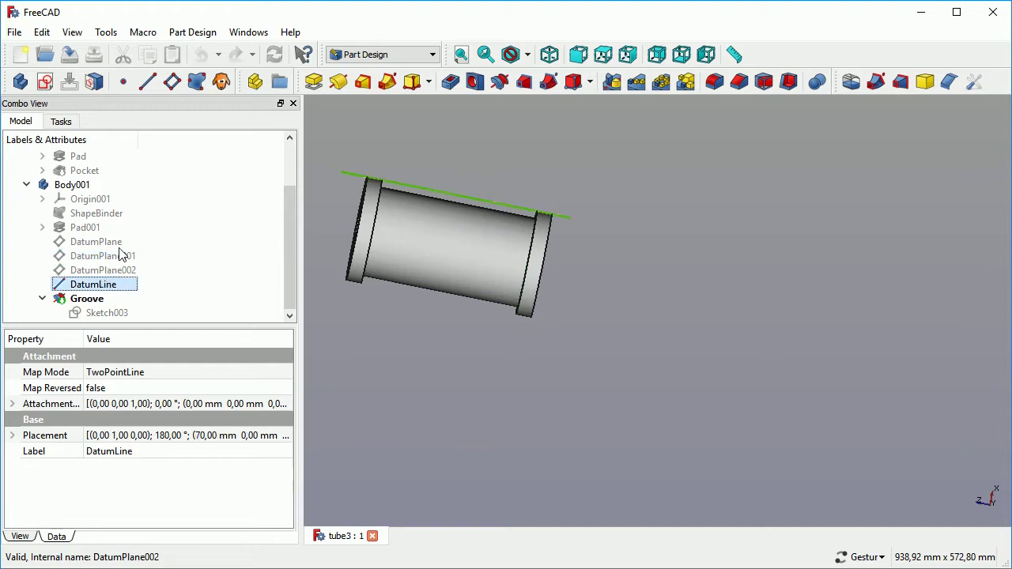
key("space")
mouse_move(364, 333)
left_mouse_down()
mouse_move(422, 343)
mouse_move(374, 320)
left_mouse_up()
key("0")
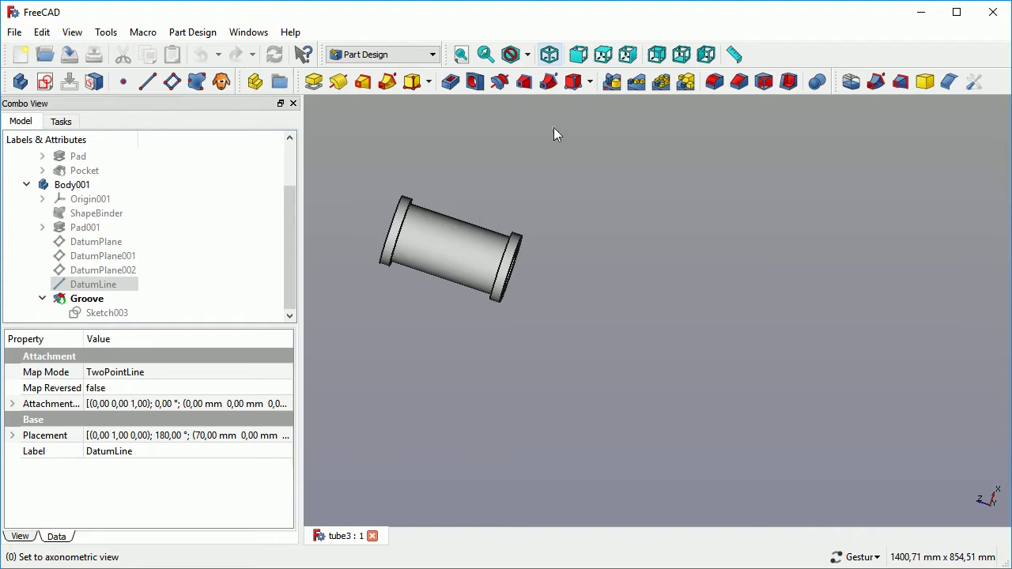
- Select the tube's top ring face for a datum plane and dismiss the no-active-body error
key("0")
scroll(415, 136, "up", 4)
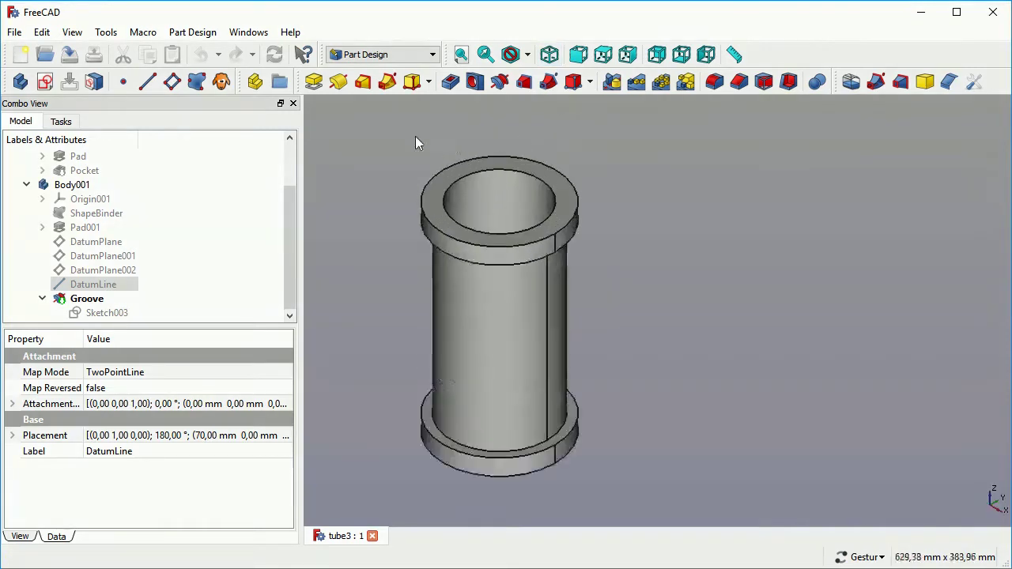
left_click(444, 200)
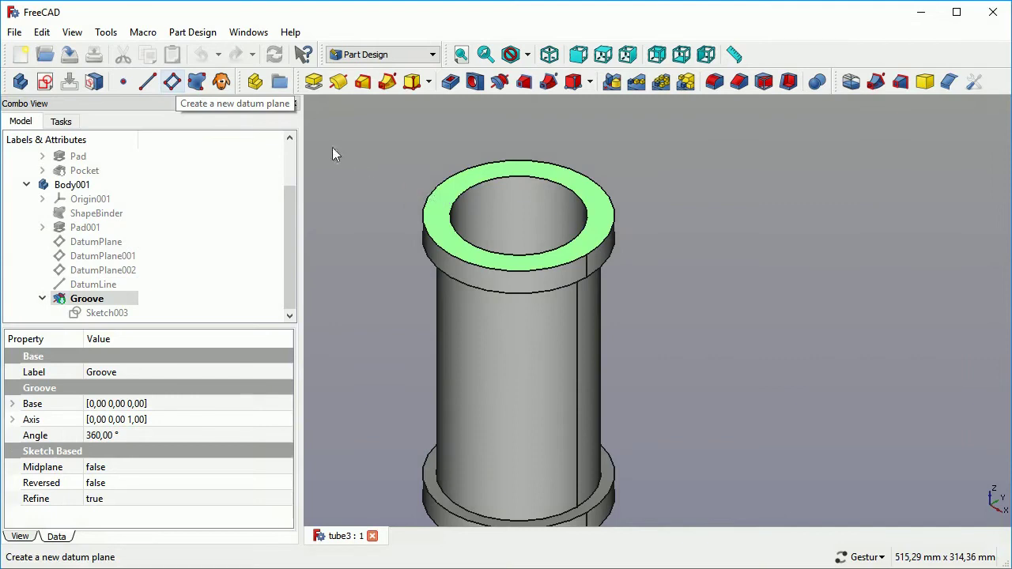
left_click(174, 82)
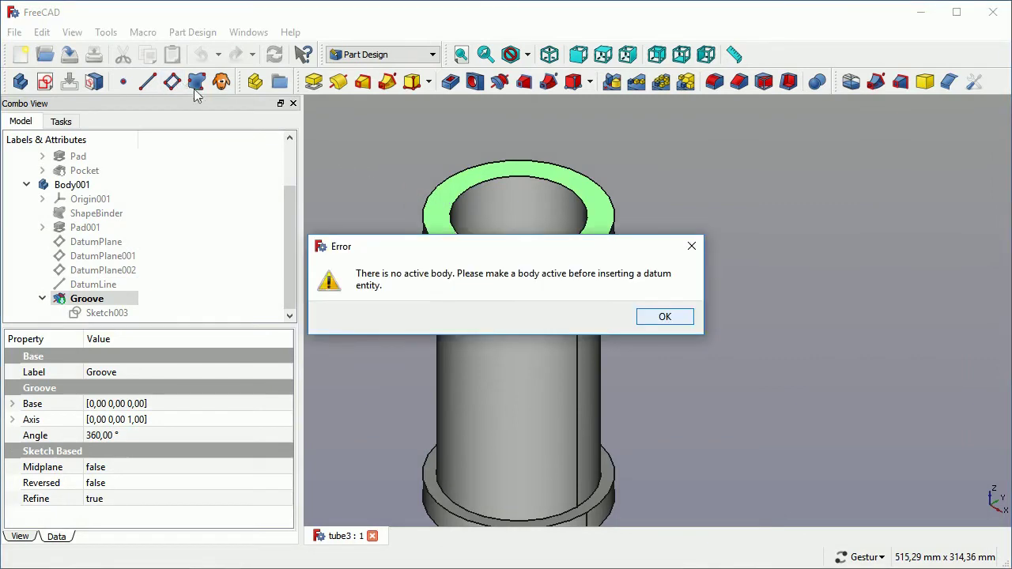
left_click(659, 318)
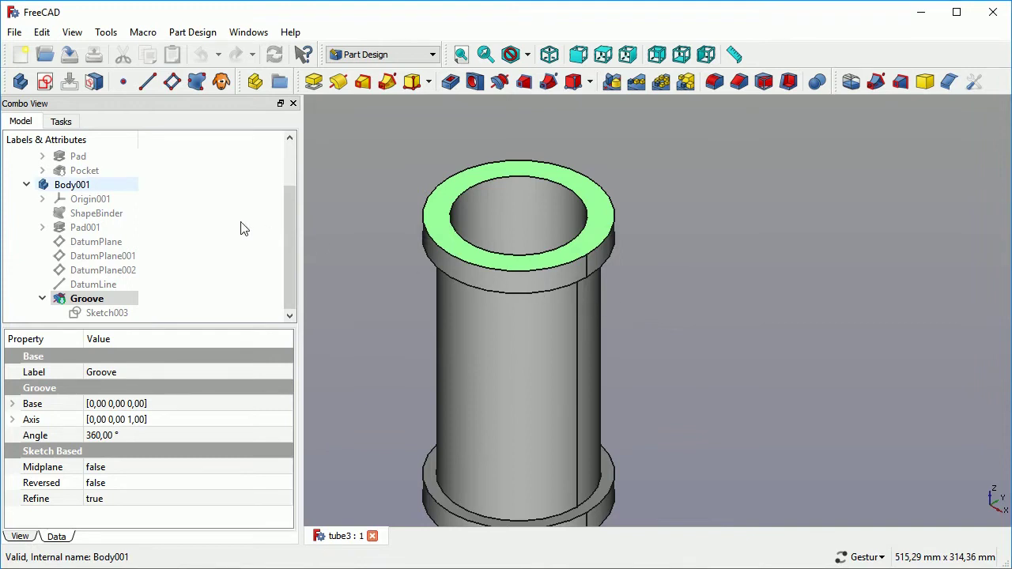
- Make Body001 the active body and reselect the tube's top ring face
left_click(91, 189)
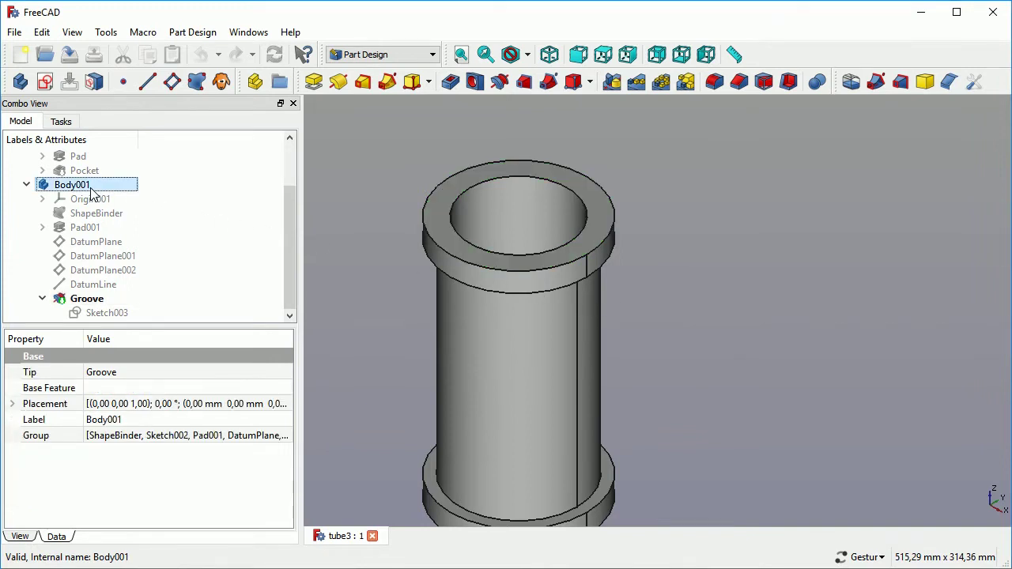
right_click(92, 194)
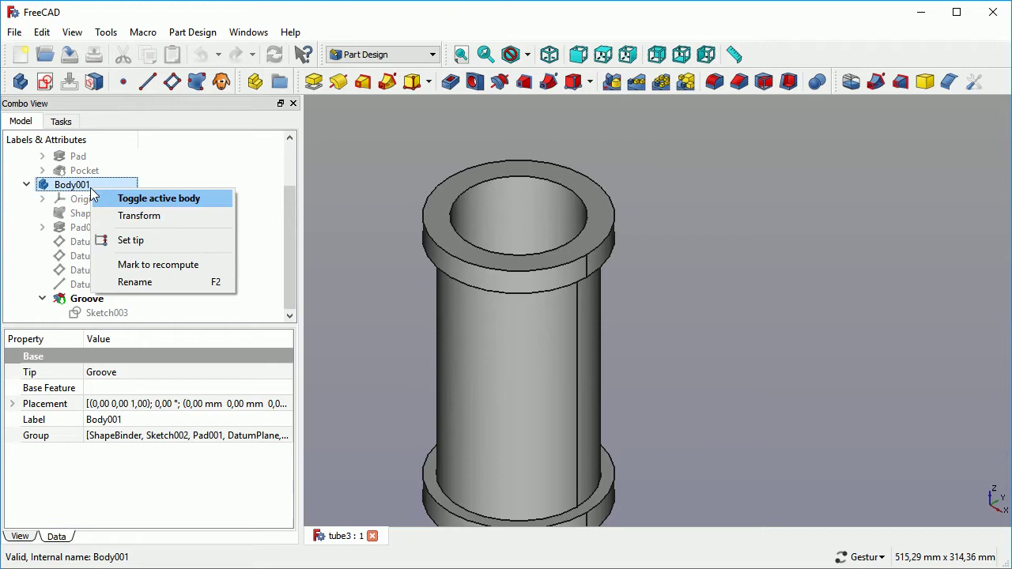
left_click(118, 199)
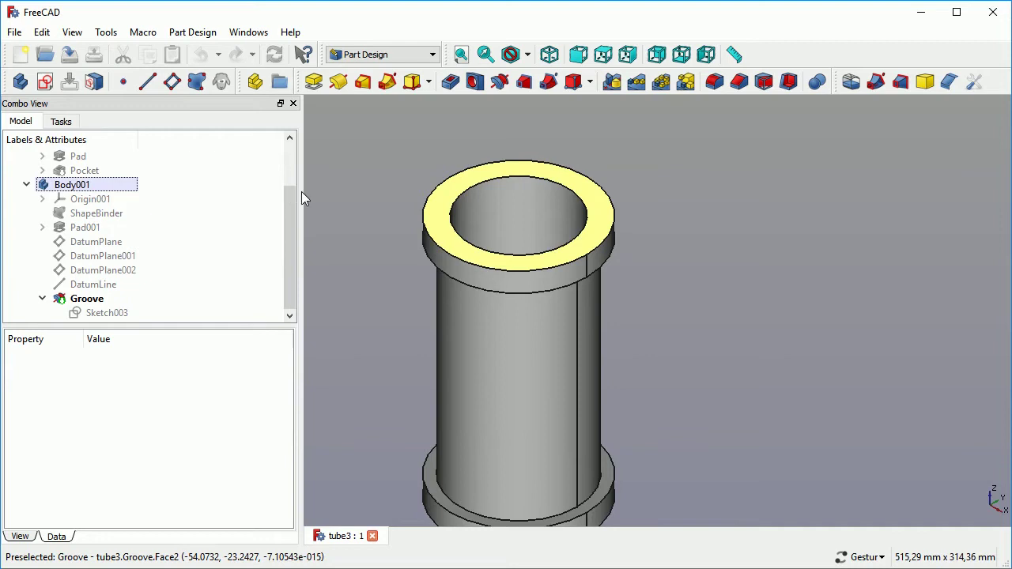
left_click(445, 200)
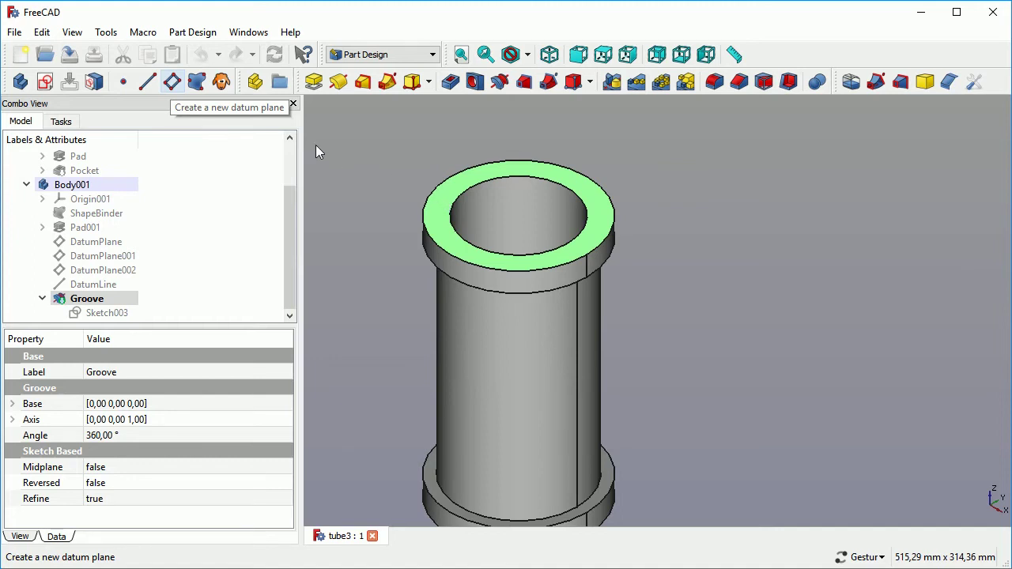
- Attach a datum plane to the top ring face, rename it dpTopOutlet and hide it
left_click(173, 87)
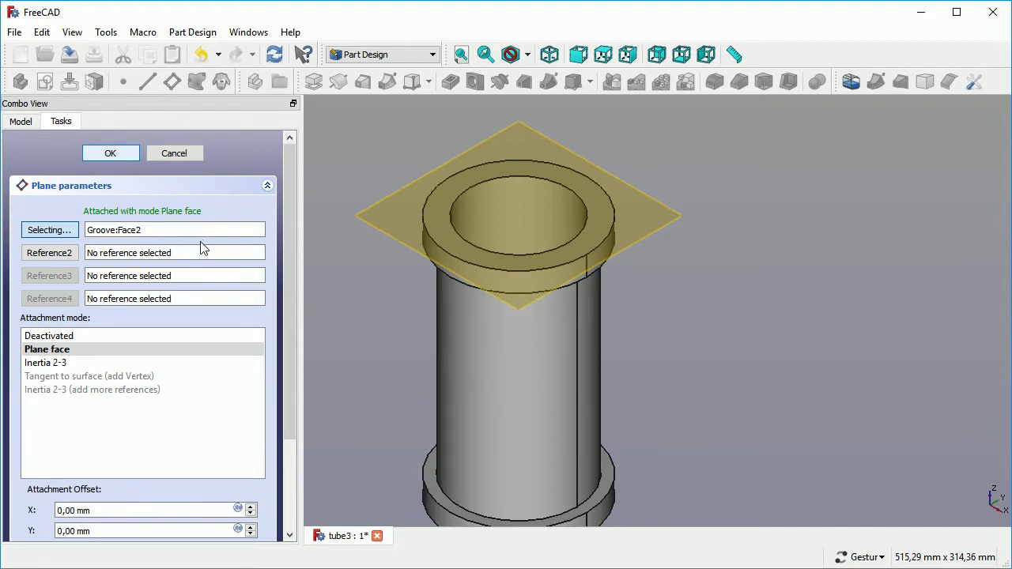
key("Return")
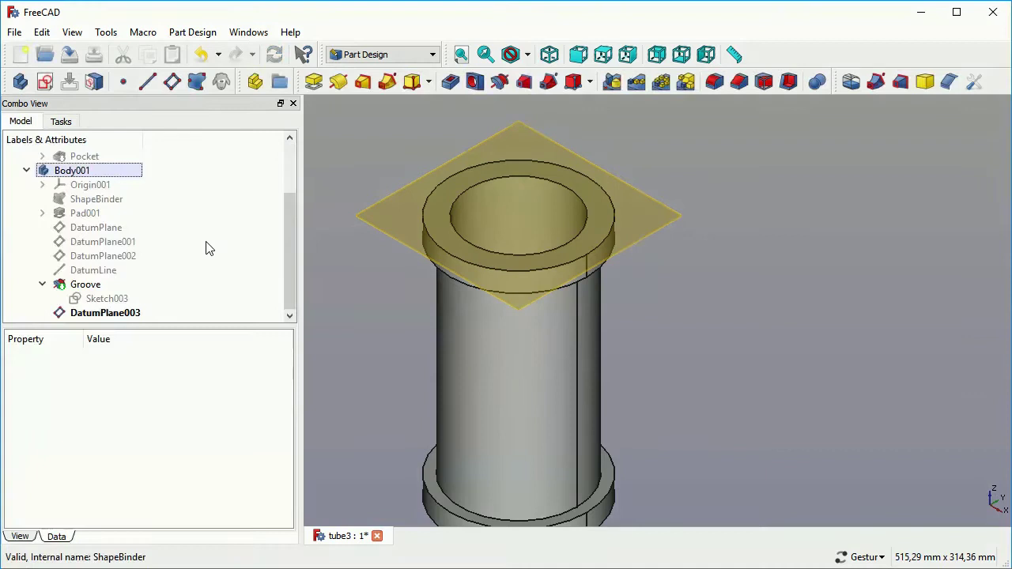
left_click(93, 316)
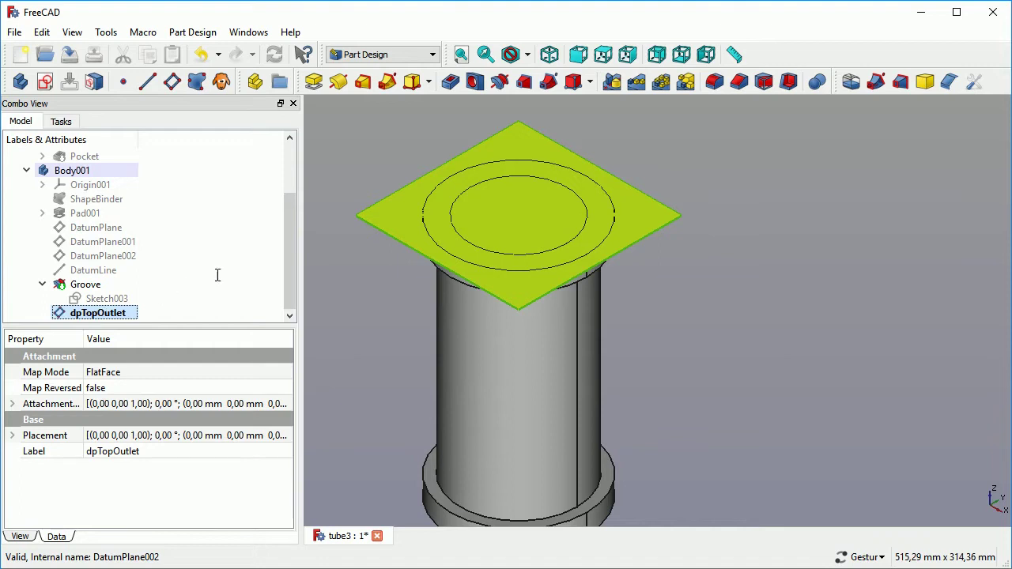
left_click(219, 274)
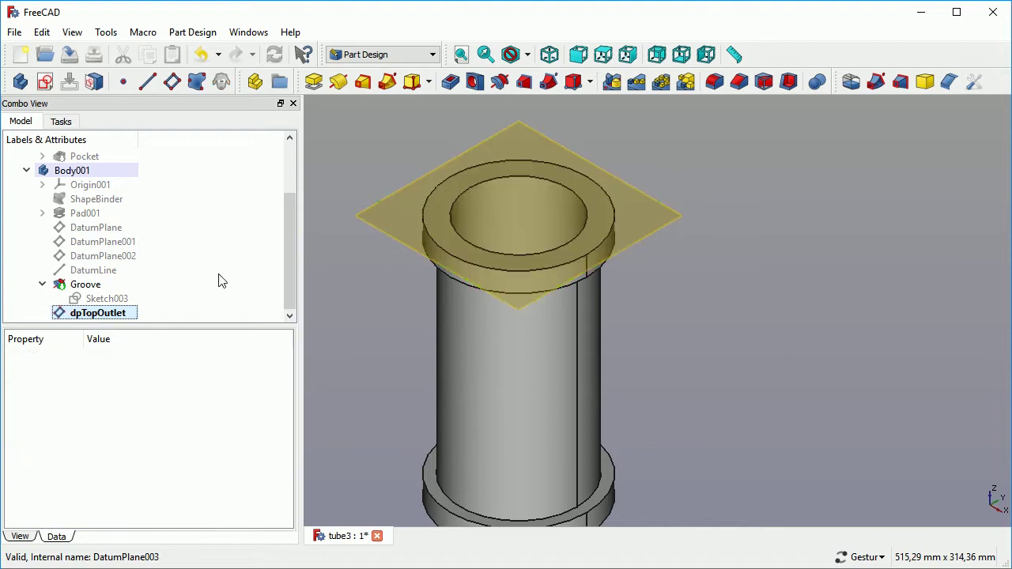
left_click(98, 313)
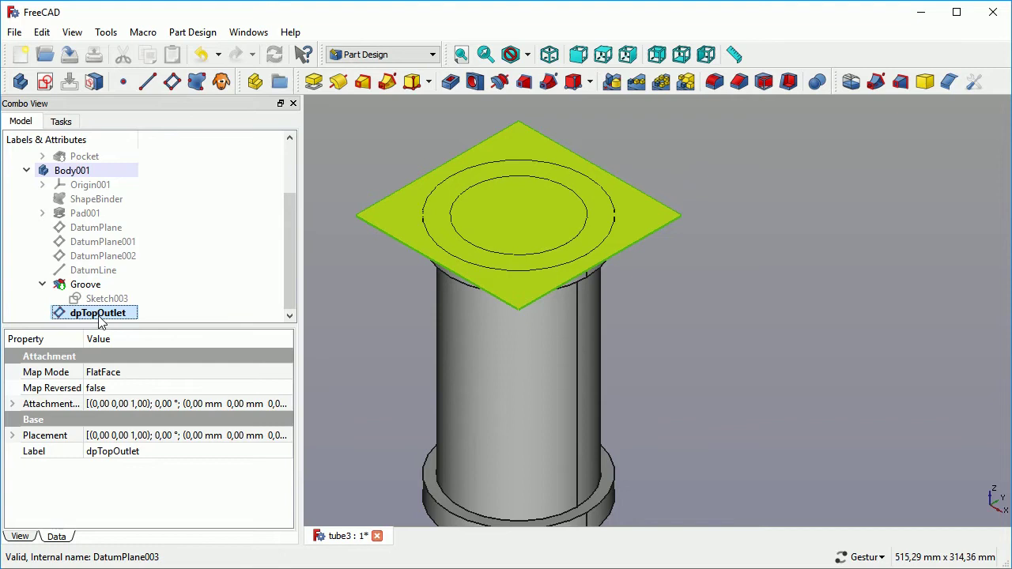
key("space")
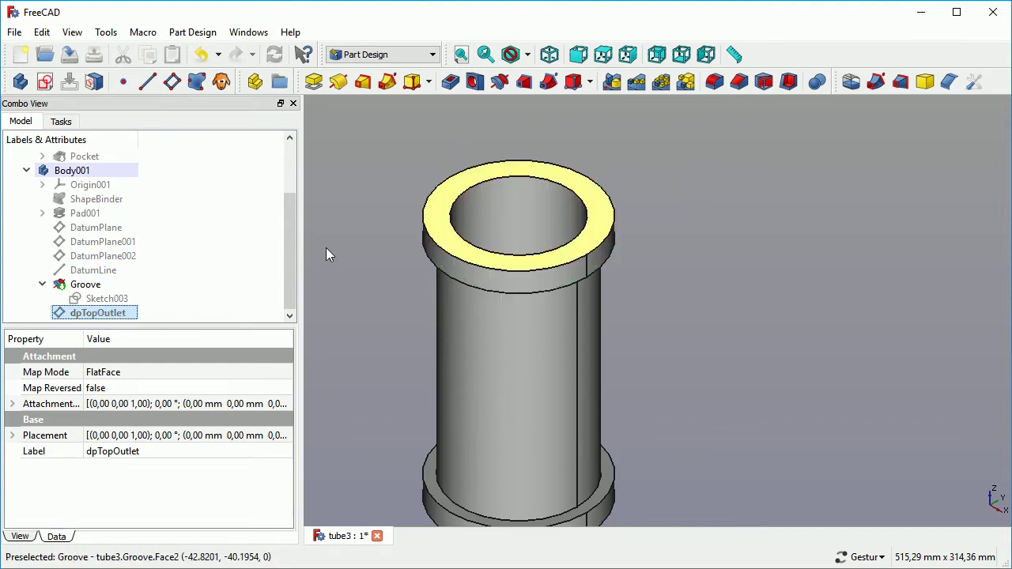
left_click(442, 220)
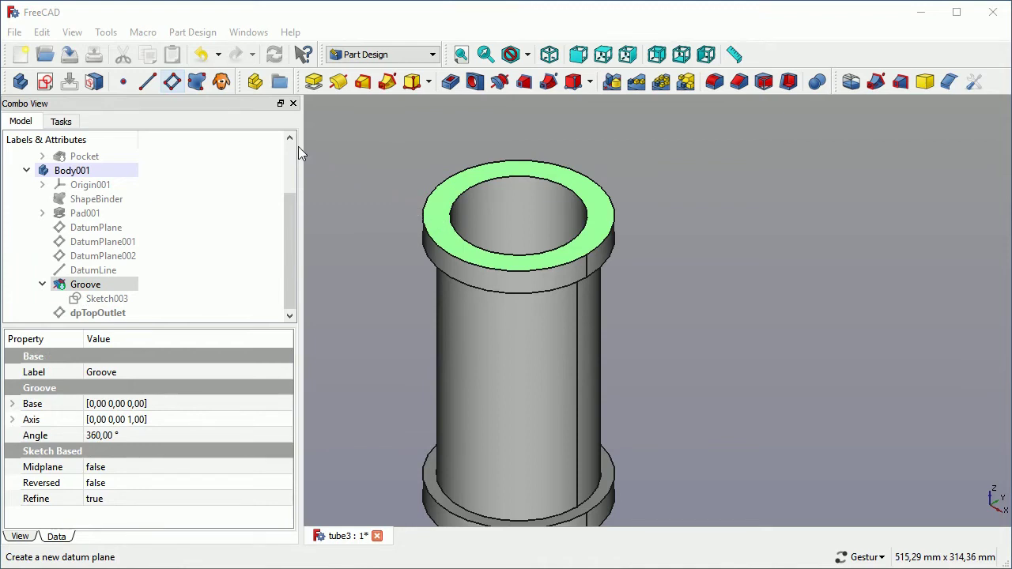
- Add a datum plane on the top face with an Attachment Offset Z of -100 mm
left_click(172, 82)
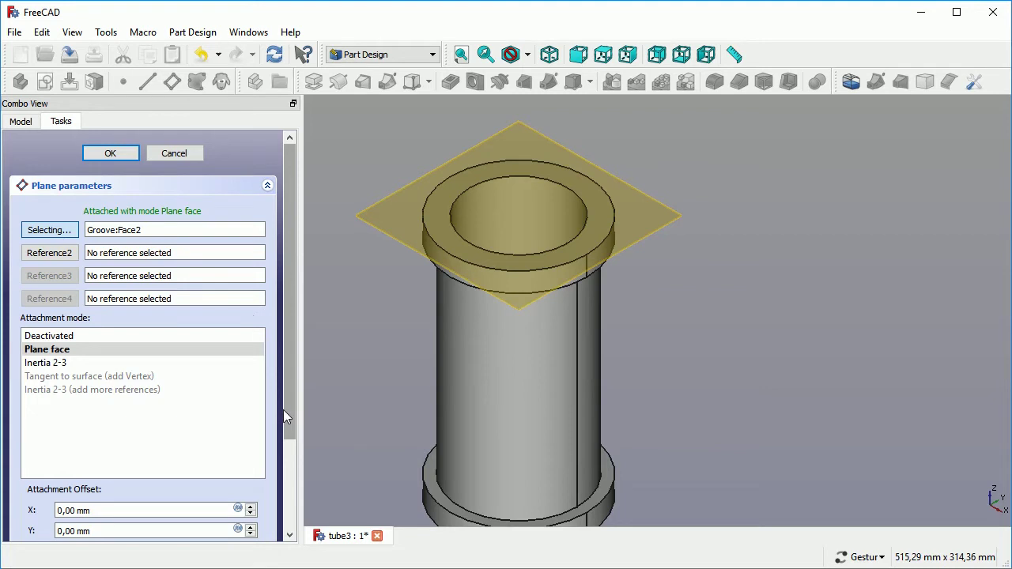
left_click_drag(287, 427, 283, 518)
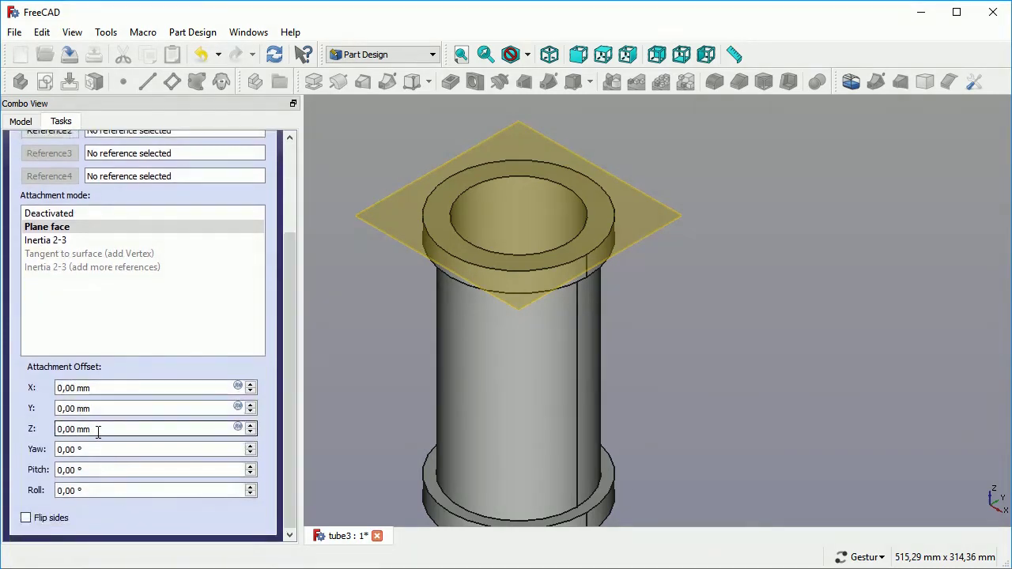
left_click(250, 433)
left_click(249, 433)
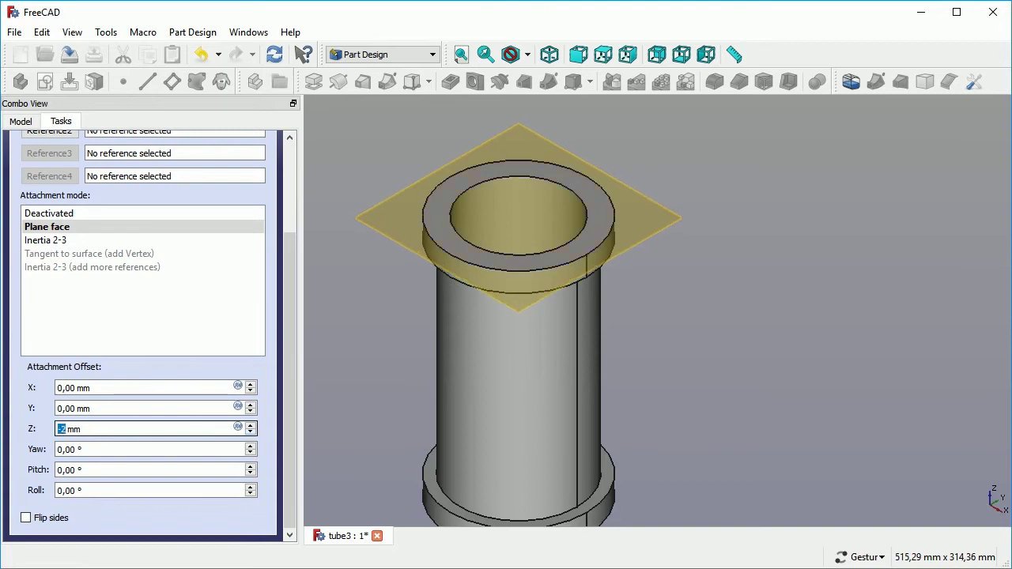
scroll(252, 431, "down", 8)
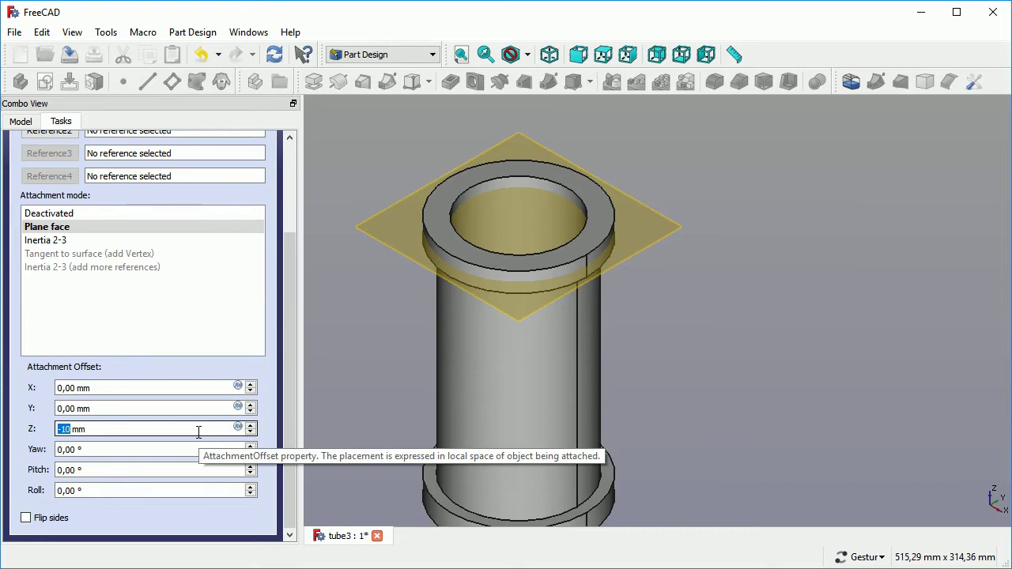
type("-100")
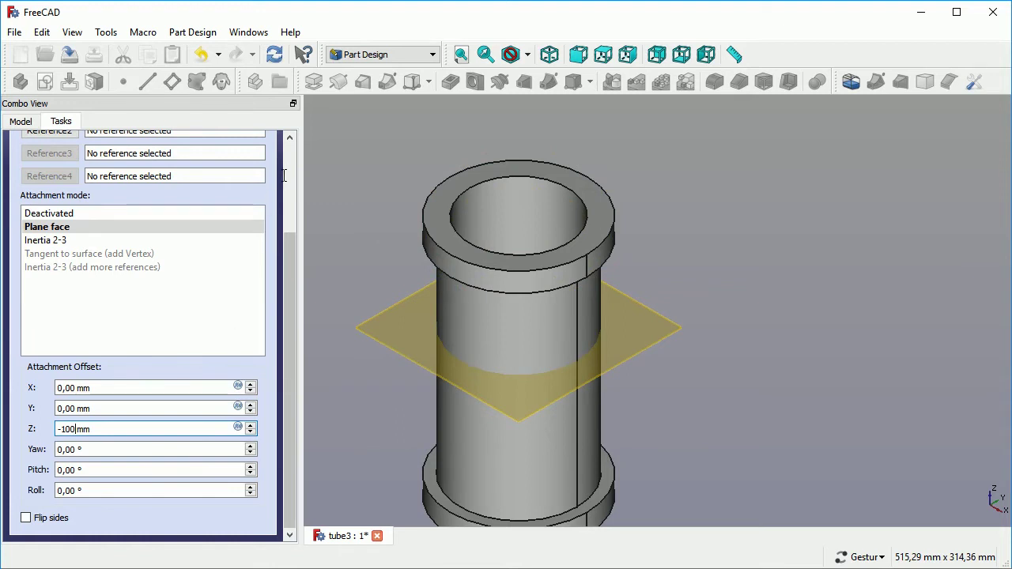
scroll(289, 164, "up", 3)
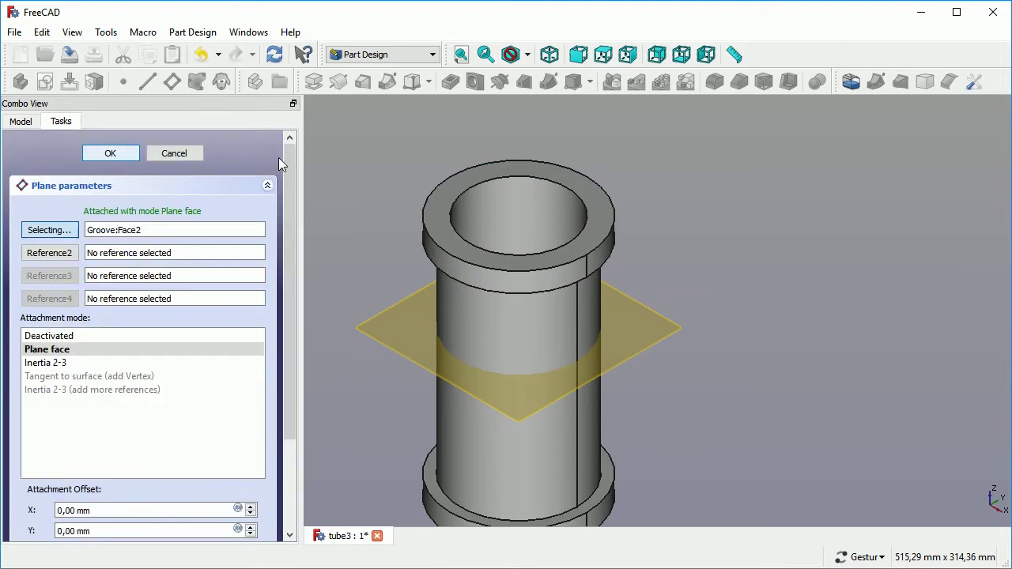
left_click(110, 154)
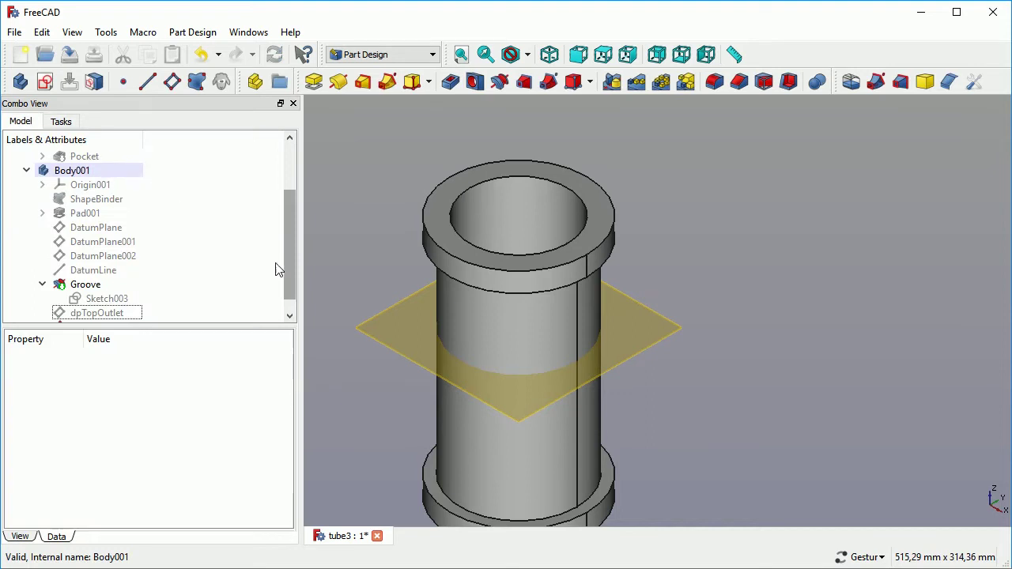
- Rename the lowered DatumPlane004 to dpTopOutletOffset
scroll(289, 277, "down", 1)
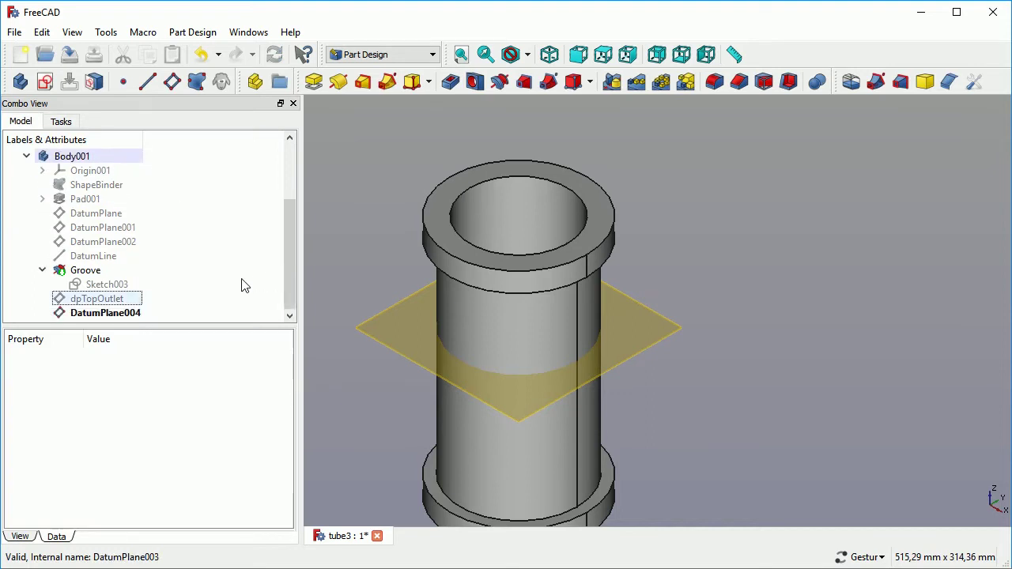
left_click(114, 302)
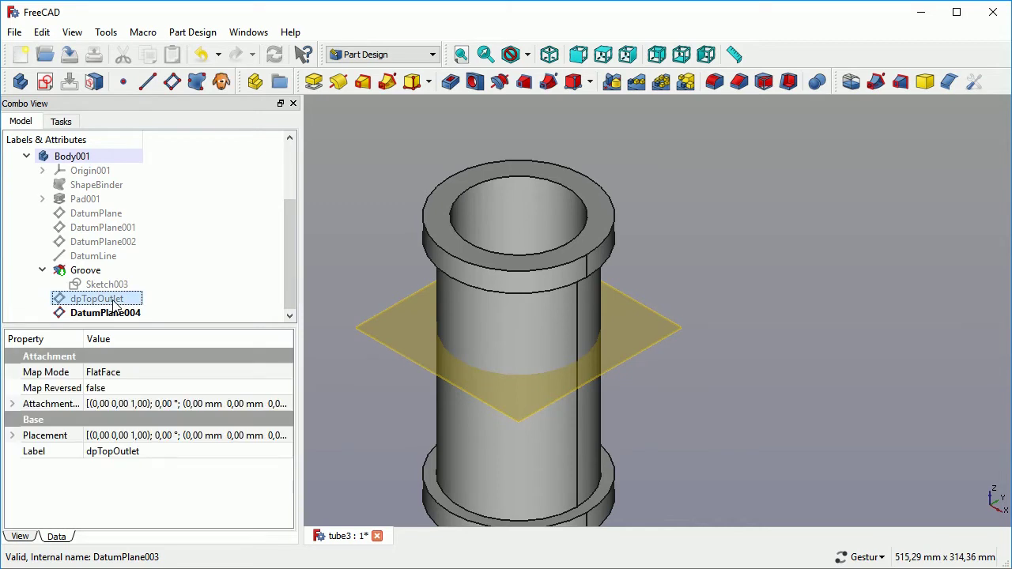
left_click(115, 301)
key("ctrl+c")
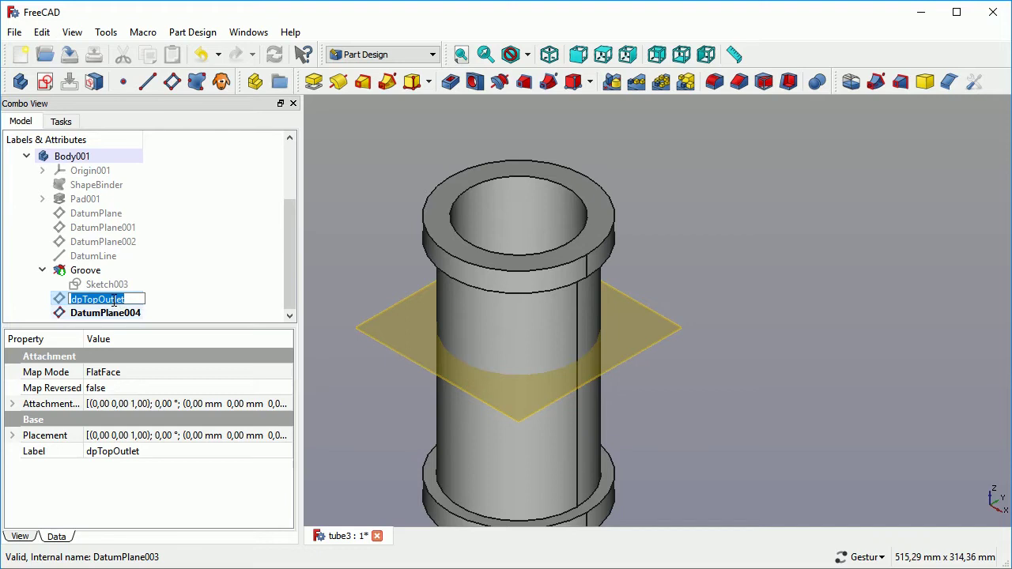
left_click(109, 314)
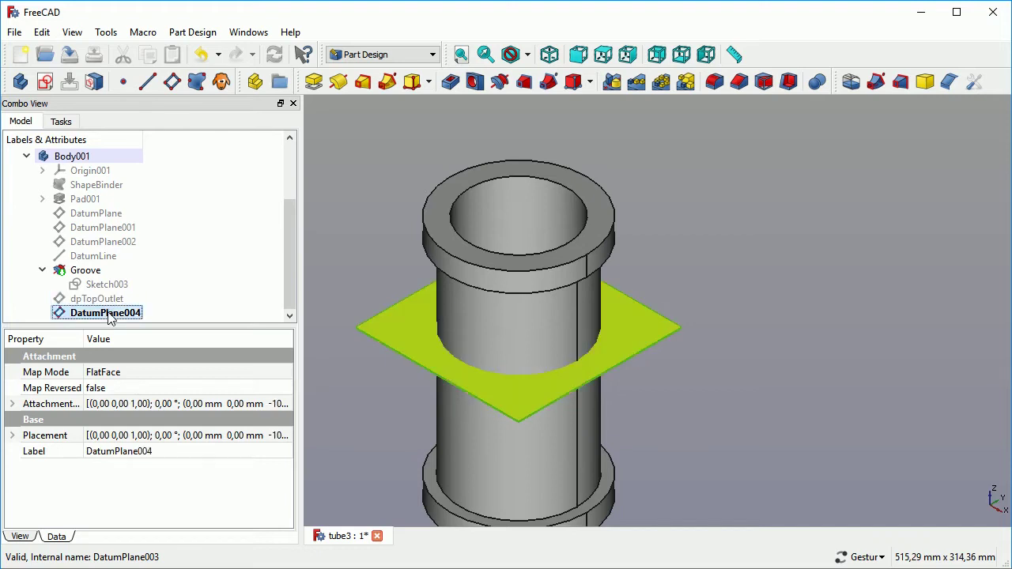
left_click(109, 314)
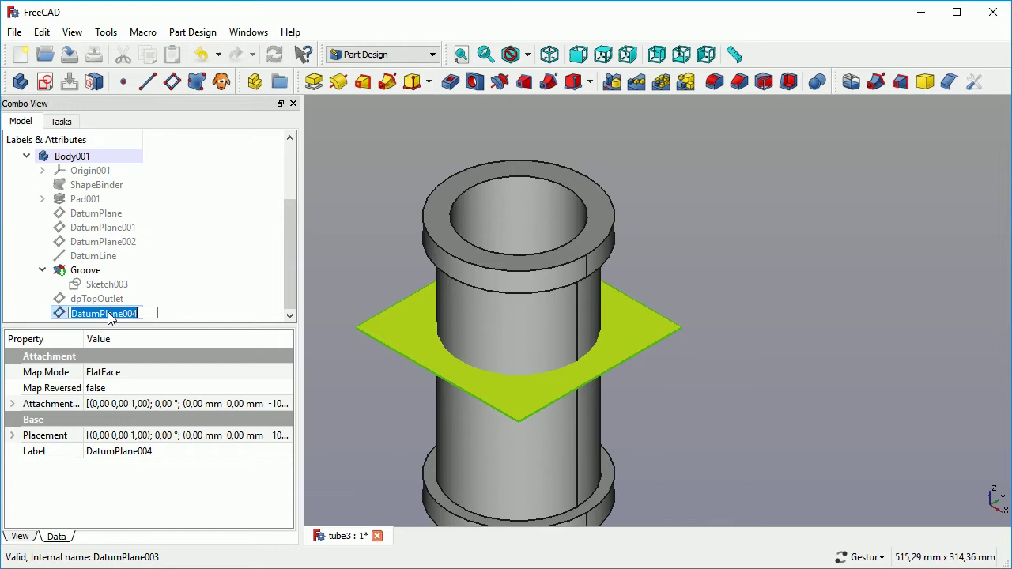
key("ctrl+v")
type("O")
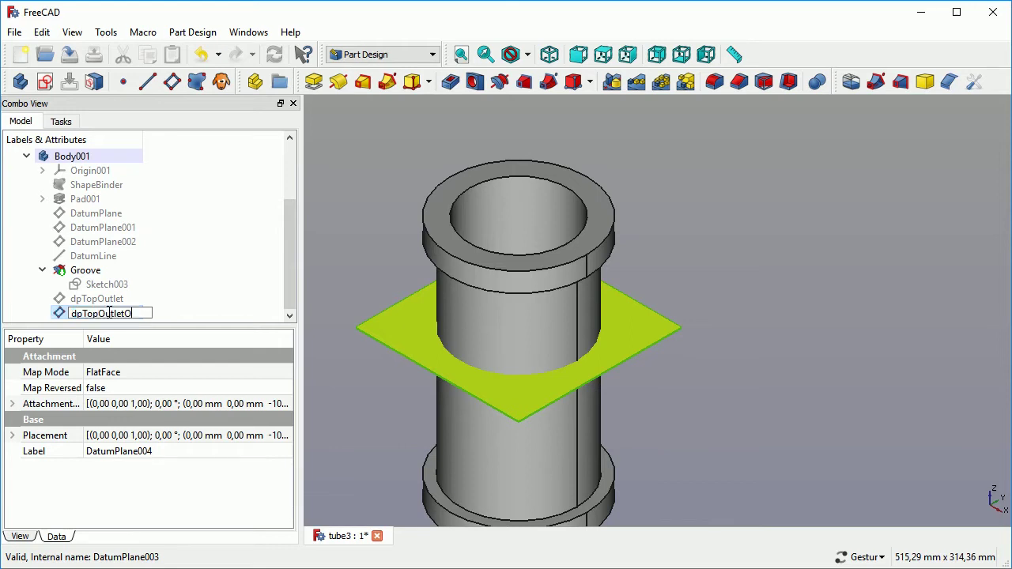
type("ffset")
key("Return")
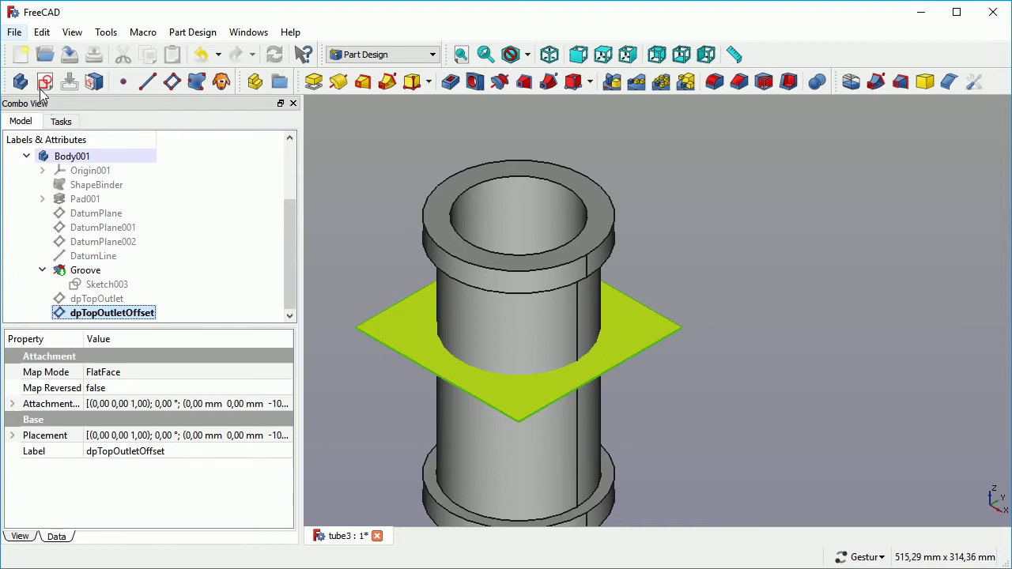
- Save the tube3 document and clear the selection
left_click(18, 33)
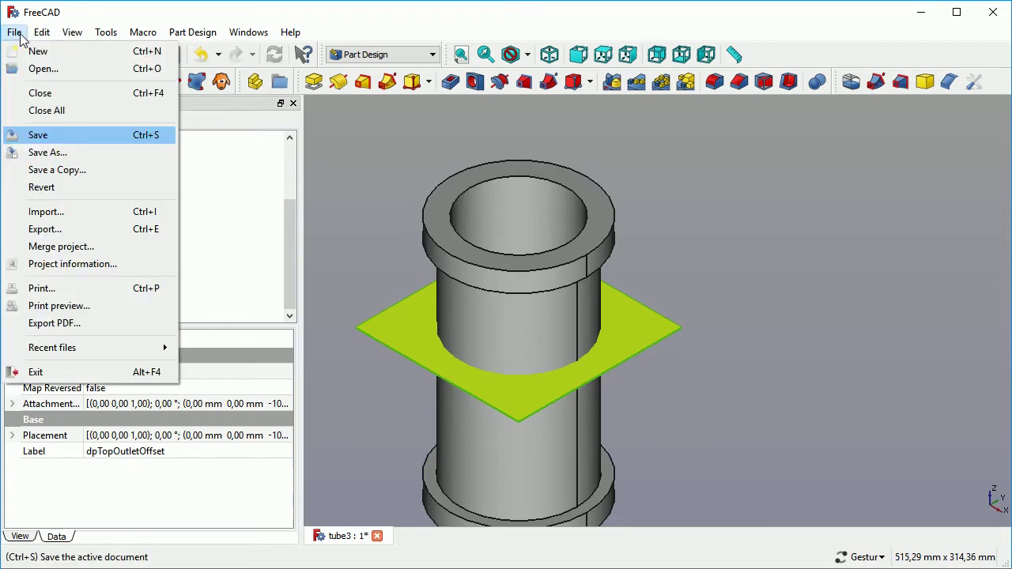
left_click(54, 136)
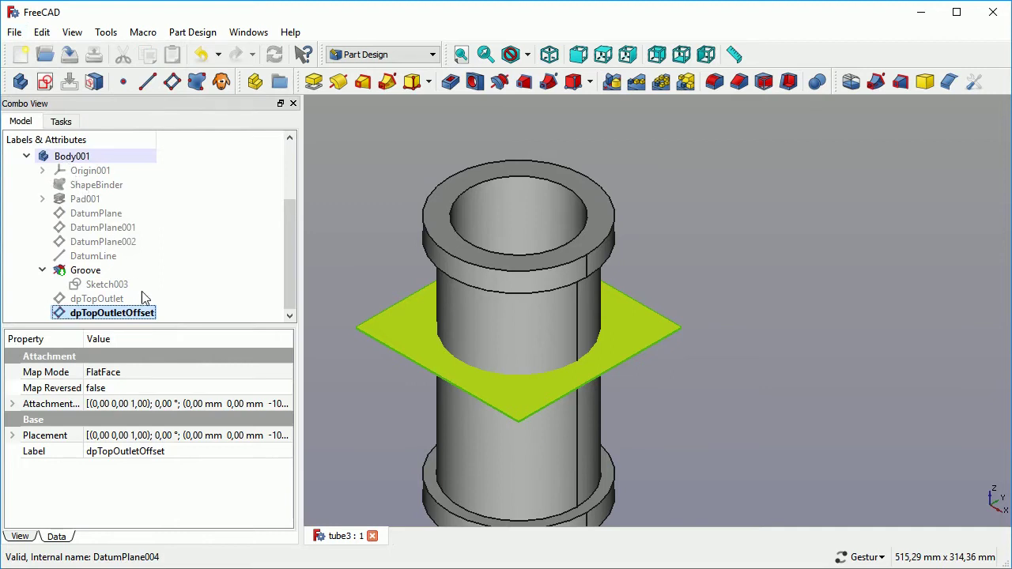
left_click(154, 315, "ctrl")
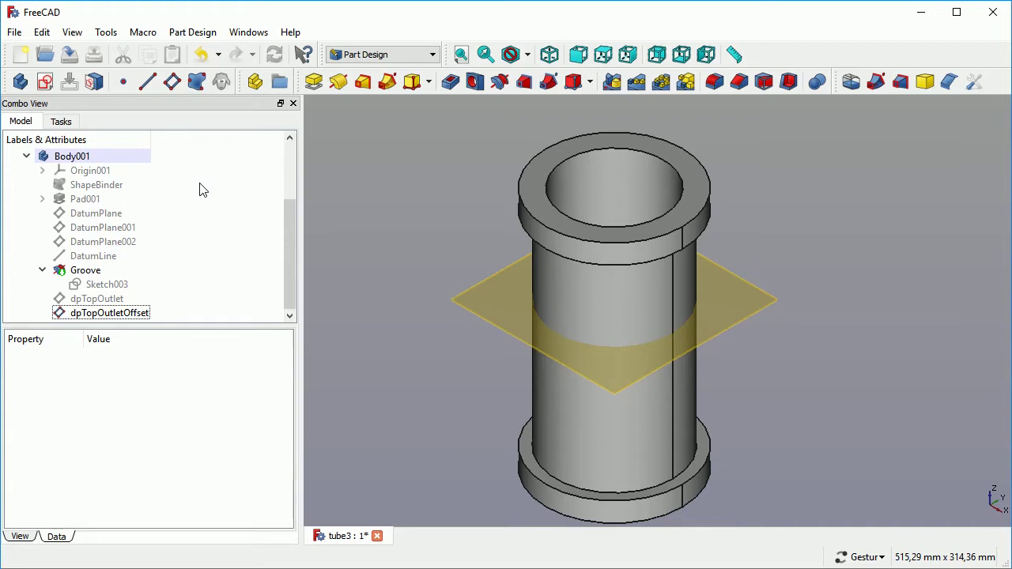
- Create a new datum plane attached to dpTopOutletOffset in Plane face mode
left_click(172, 82)
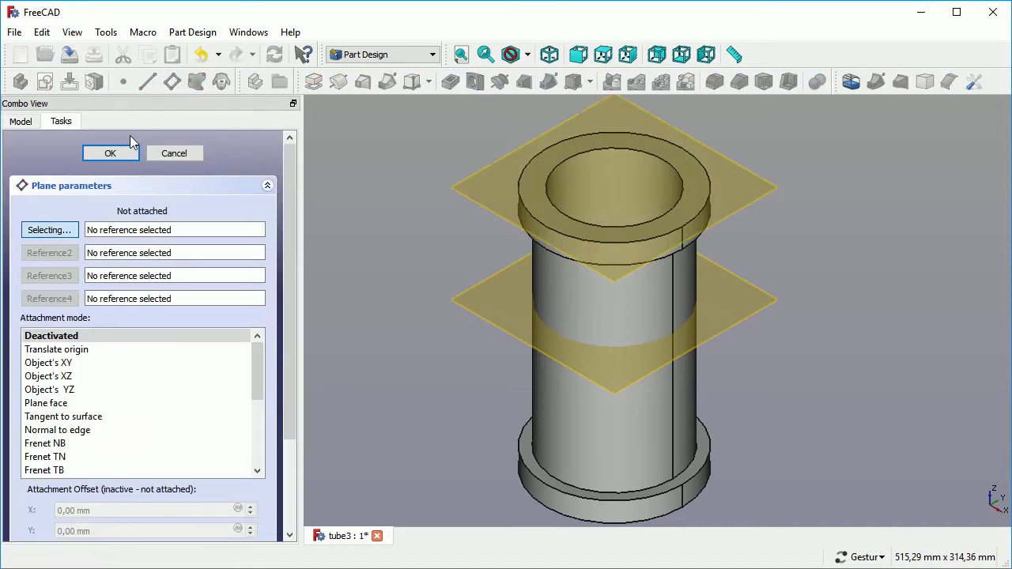
left_click(57, 230)
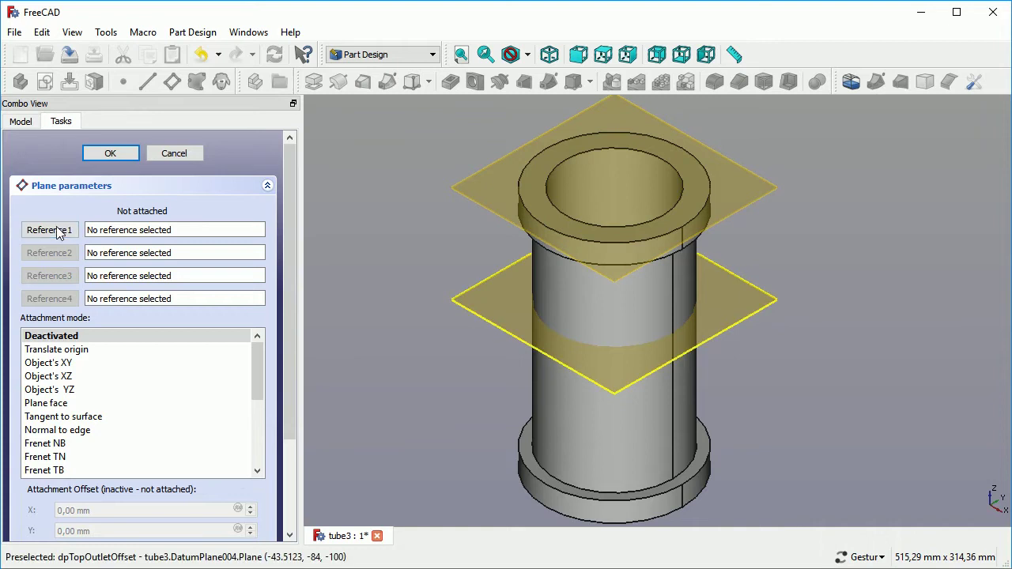
left_click(490, 321)
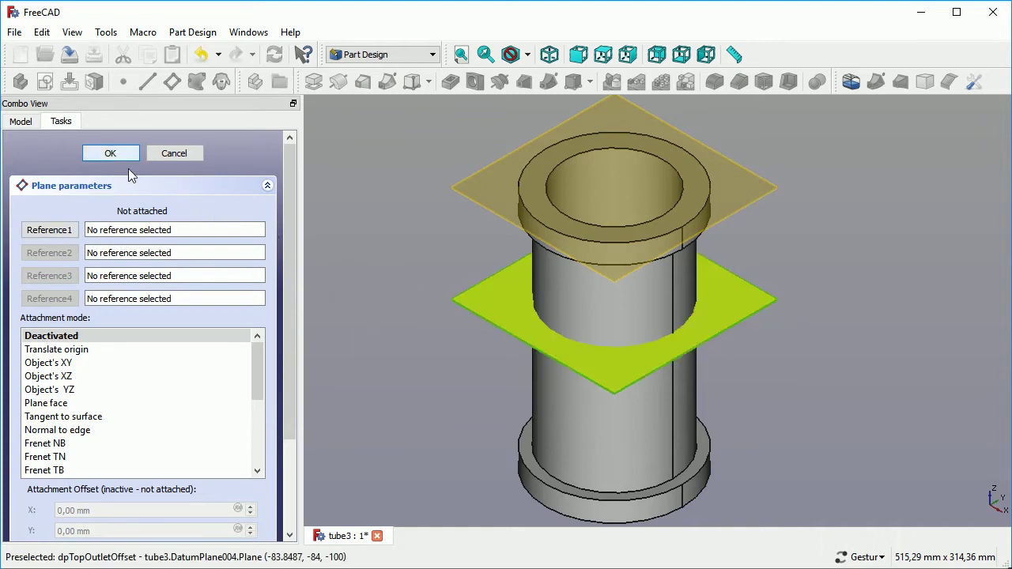
left_click(110, 159)
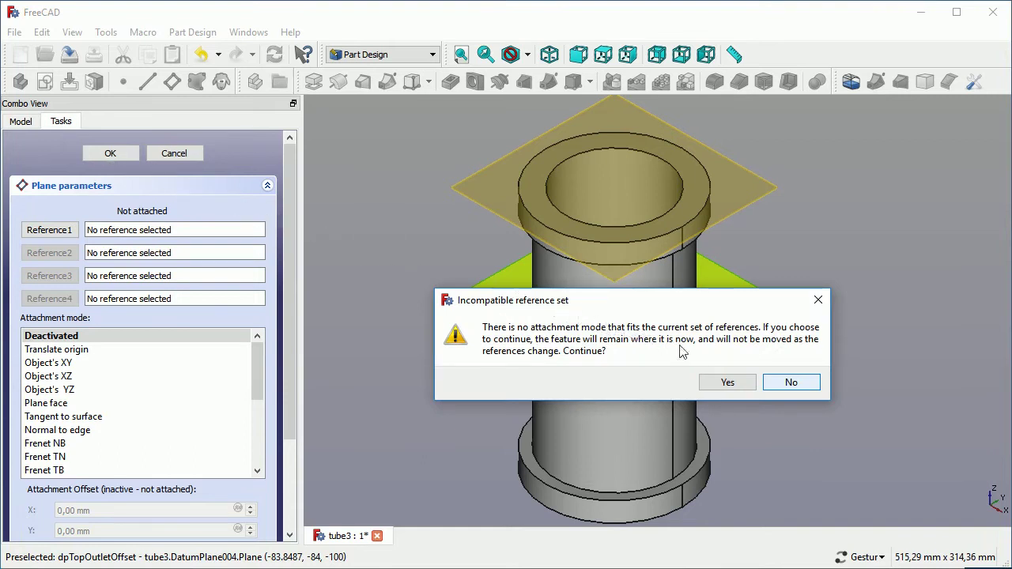
left_click(792, 383)
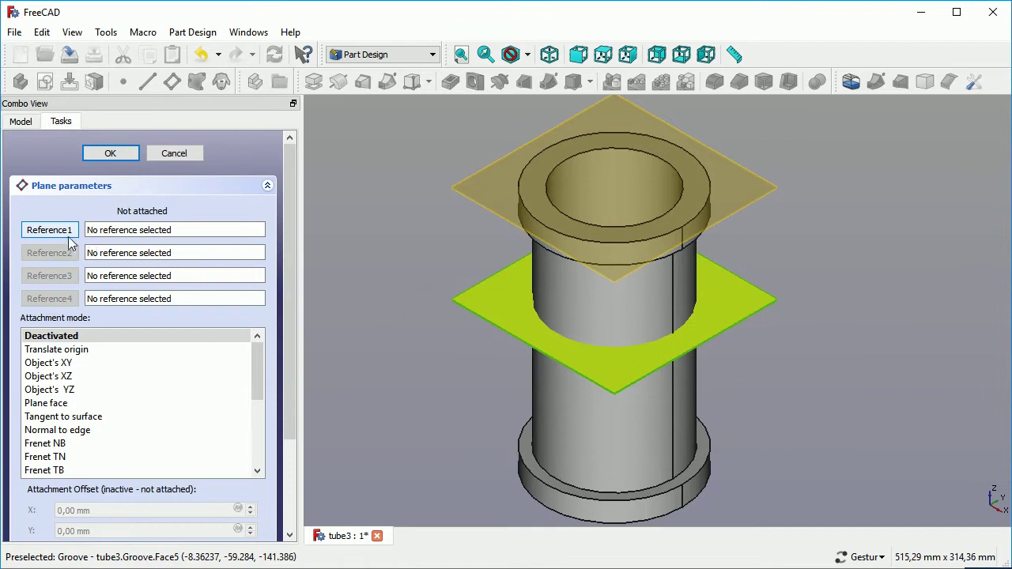
left_click(46, 232)
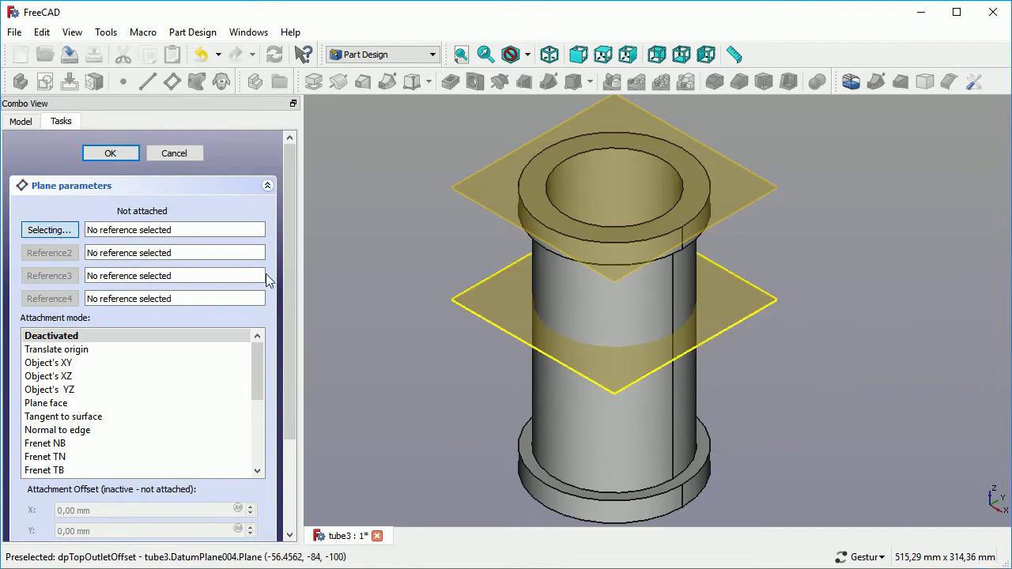
left_click(475, 320)
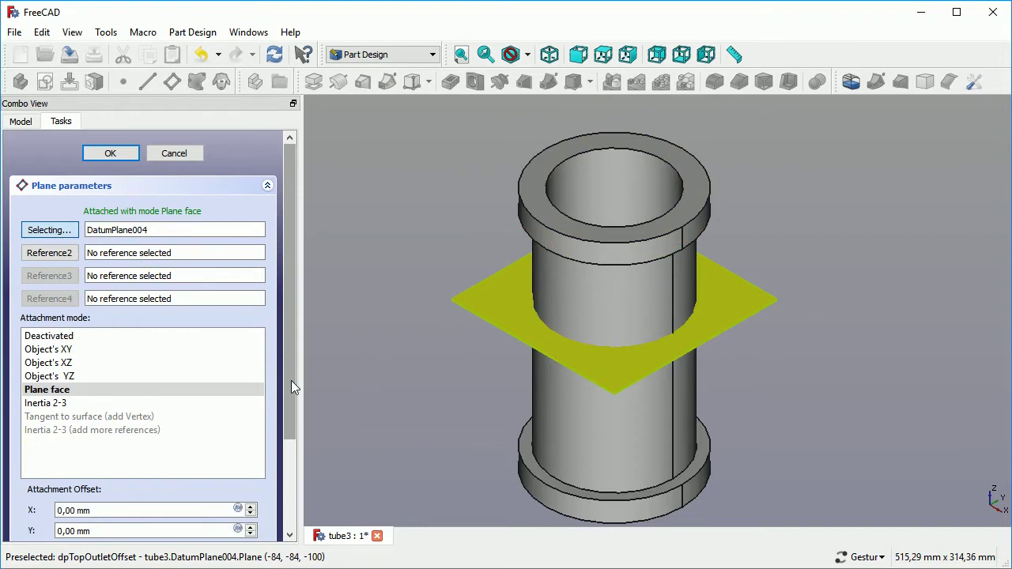
left_click_drag(291, 381, 297, 483)
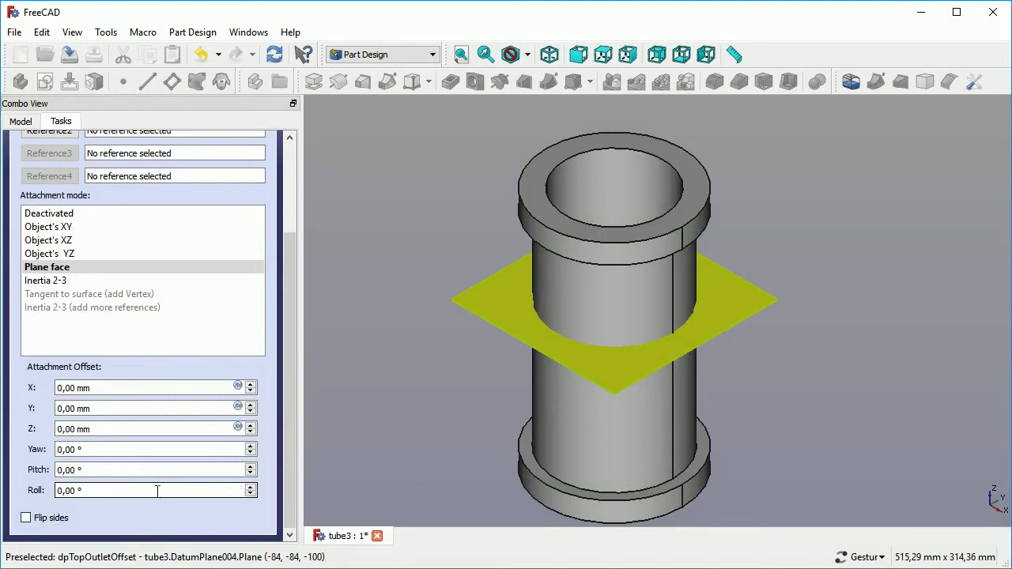
- Set the new datum plane's Attachment Offset Roll to 45°
left_click(251, 488)
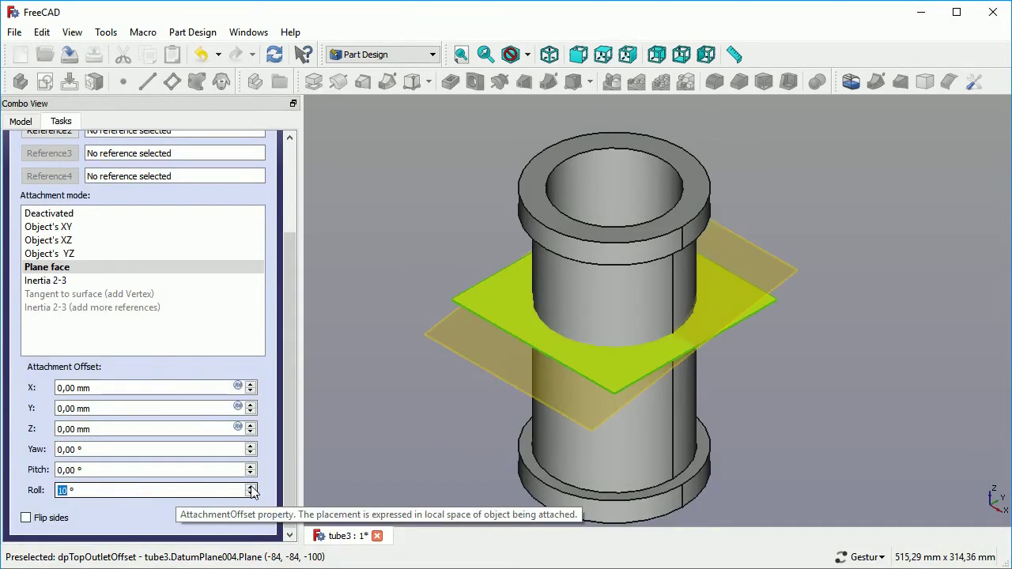
type("45")
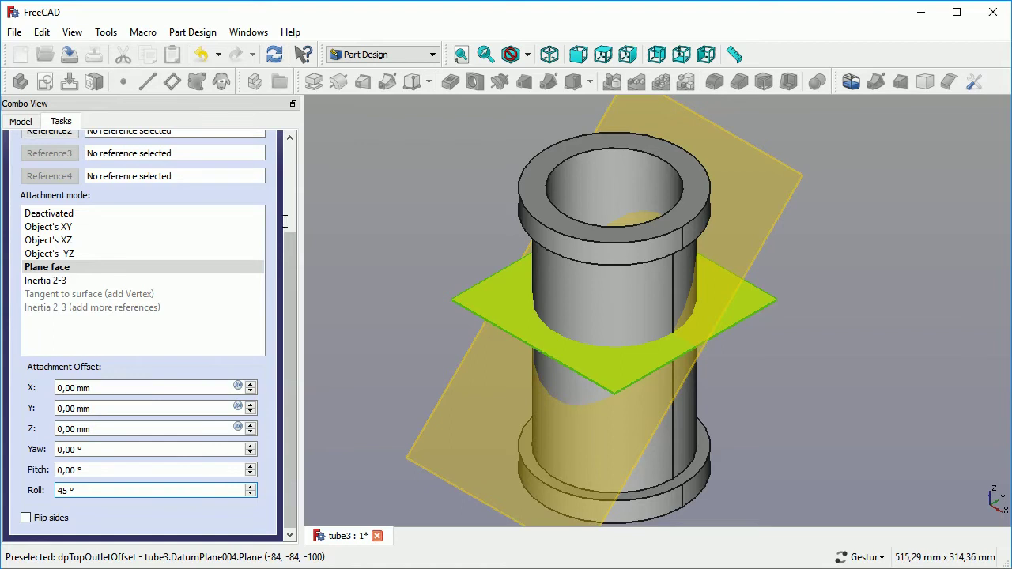
scroll(292, 200, "up", 3)
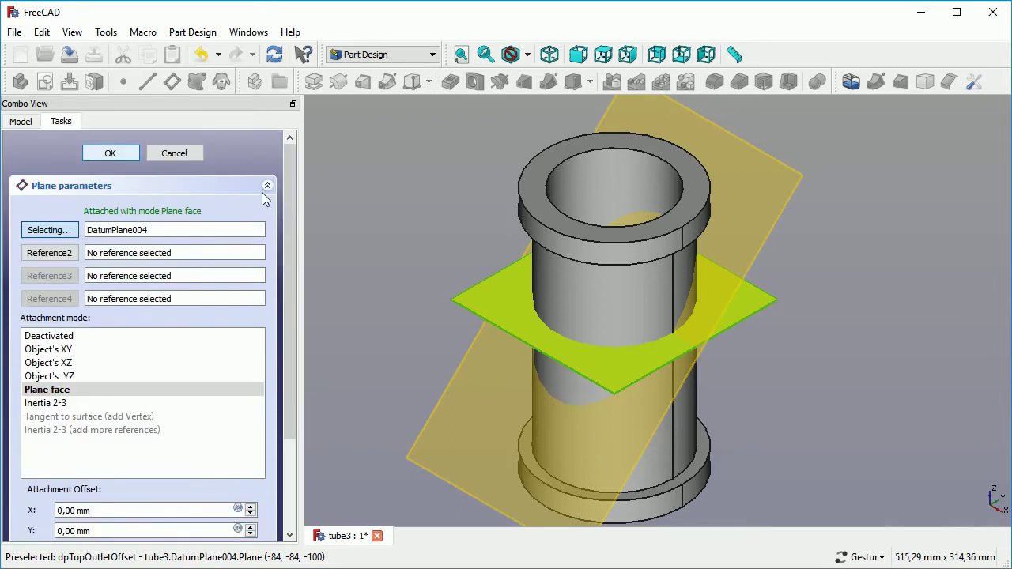
- Confirm the 45° tilted datum plane
left_click(113, 154)
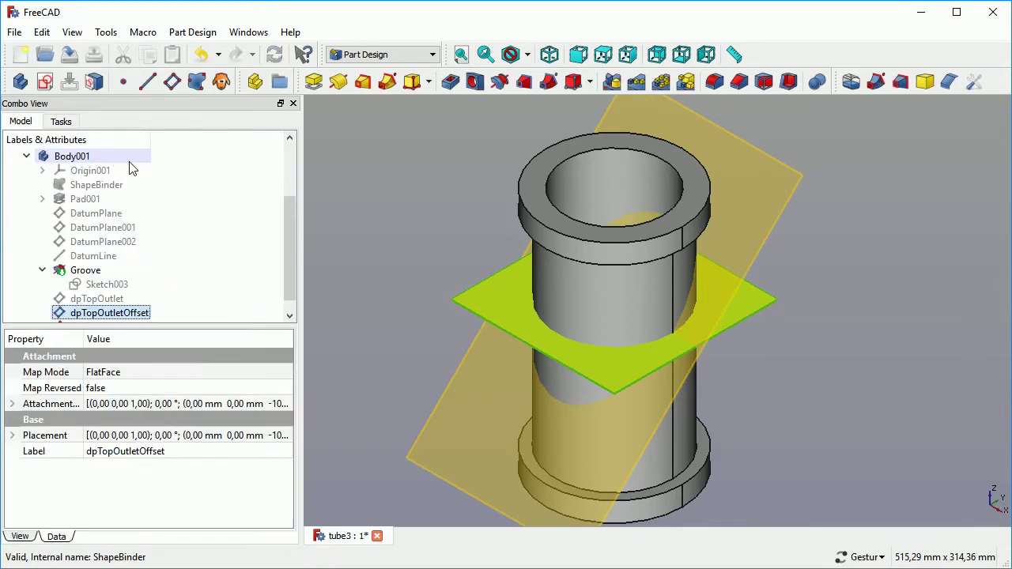
left_click(393, 288)
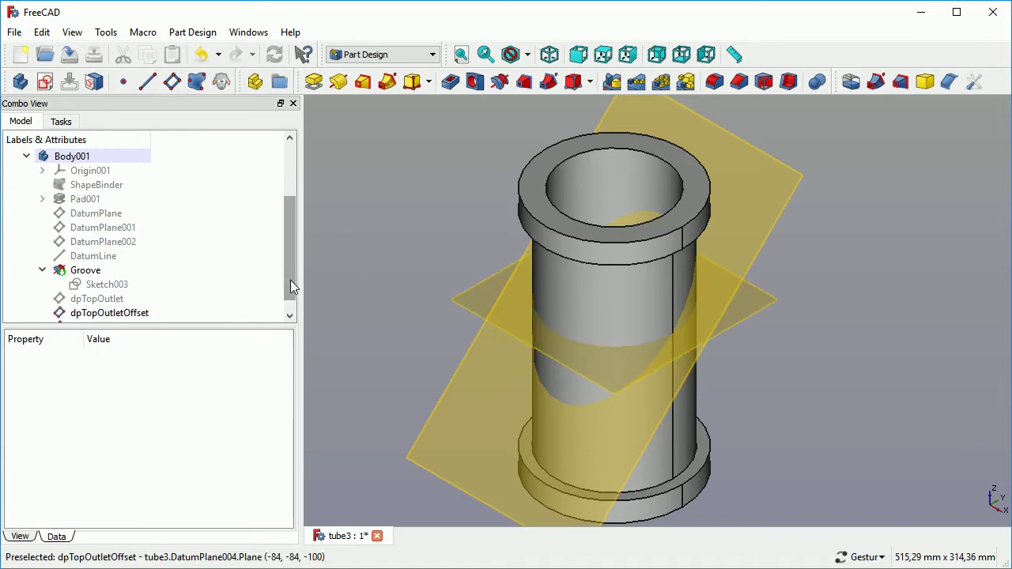
scroll(290, 282, "down", 1)
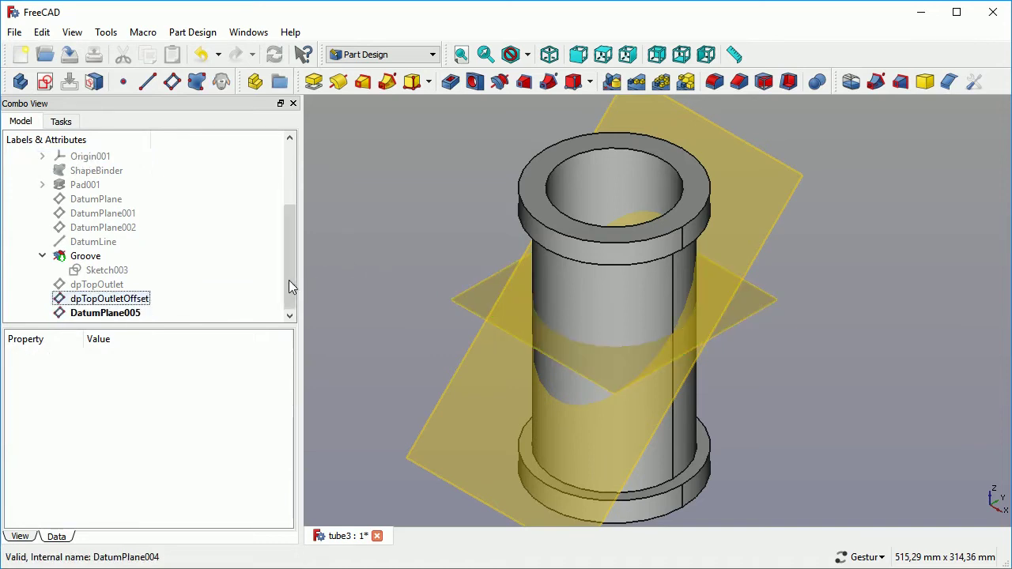
left_click(114, 301)
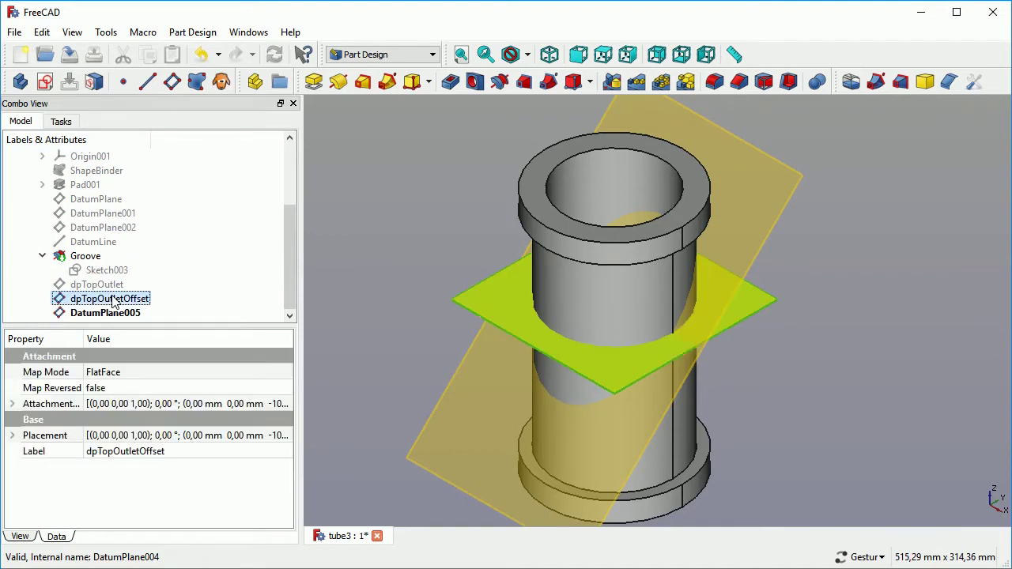
left_click(114, 300)
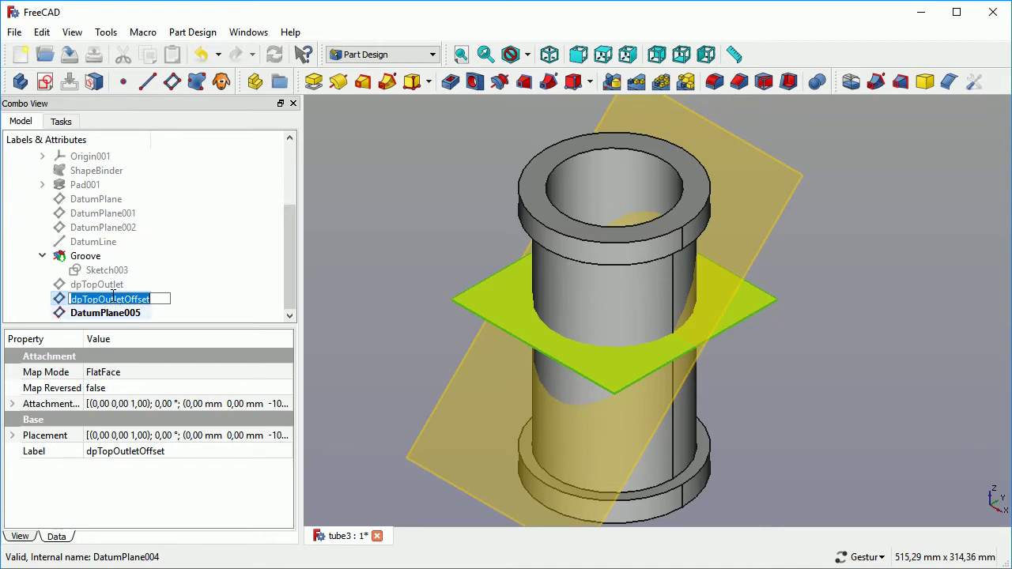
- Rename DatumPlane005 to dpTopOutletOffsetSlanted
left_click(90, 314)
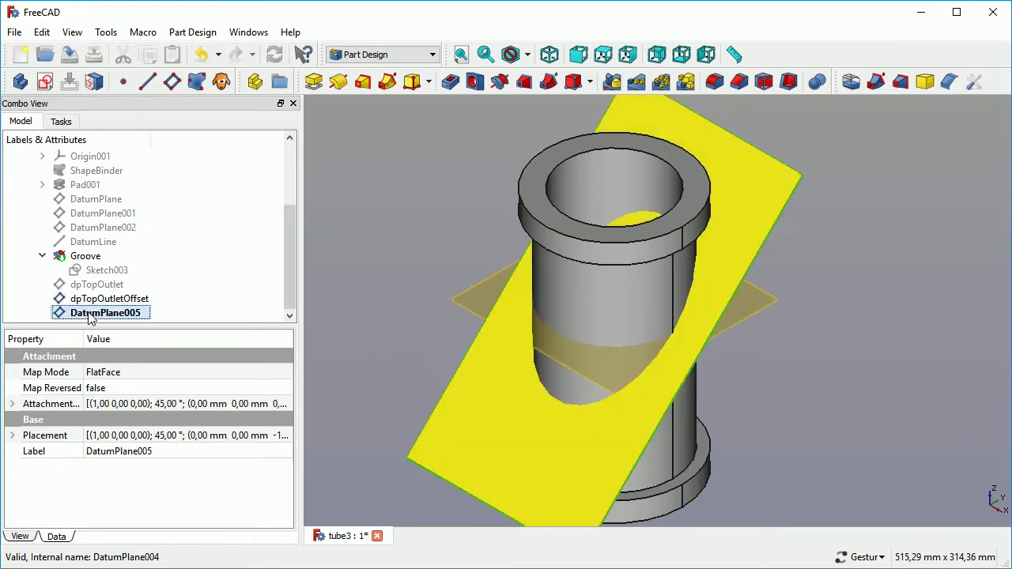
left_click(90, 314)
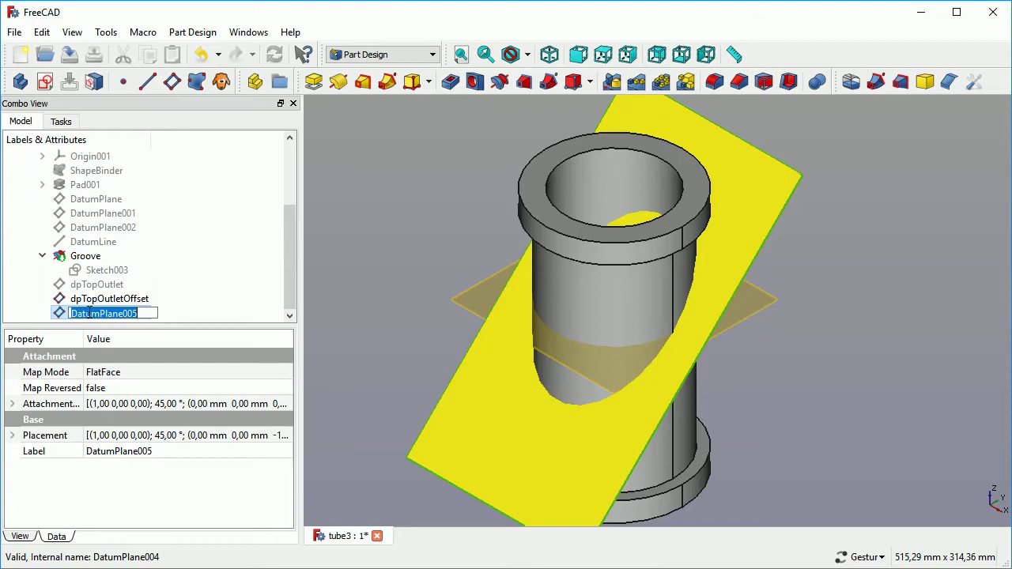
type("dpTopOutletO")
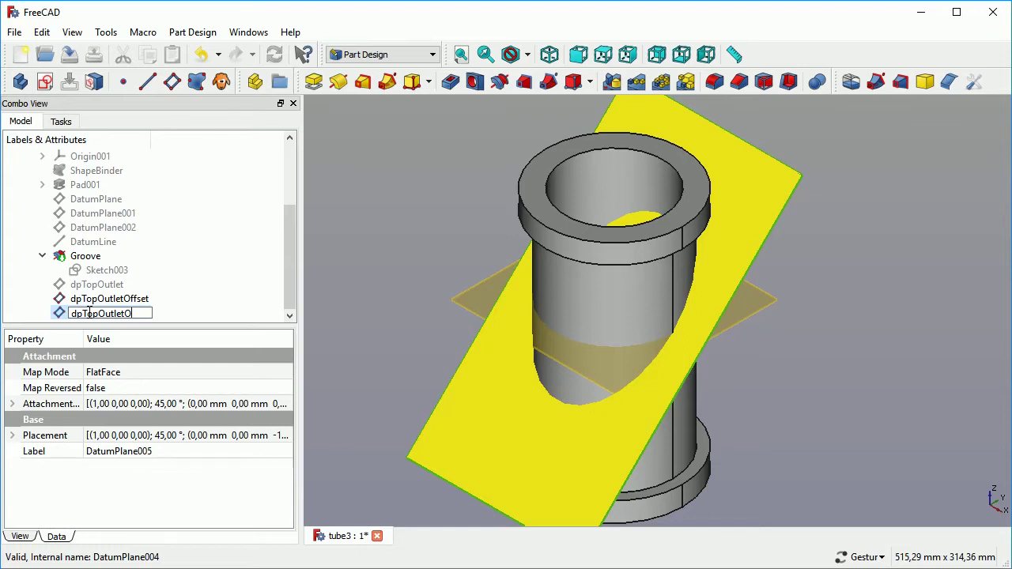
type("ffsetSlanted")
key("Return")
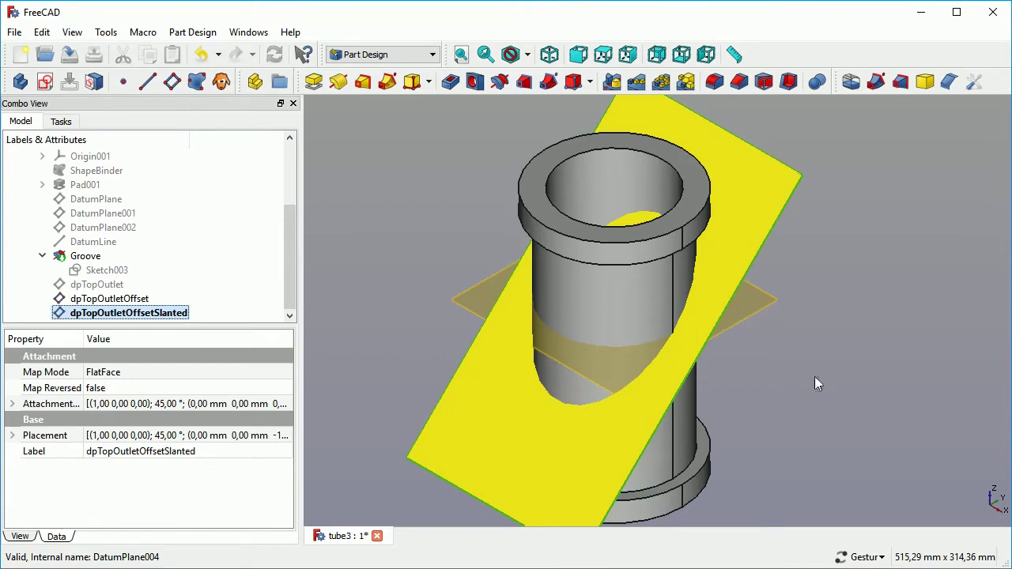
left_click(850, 379)
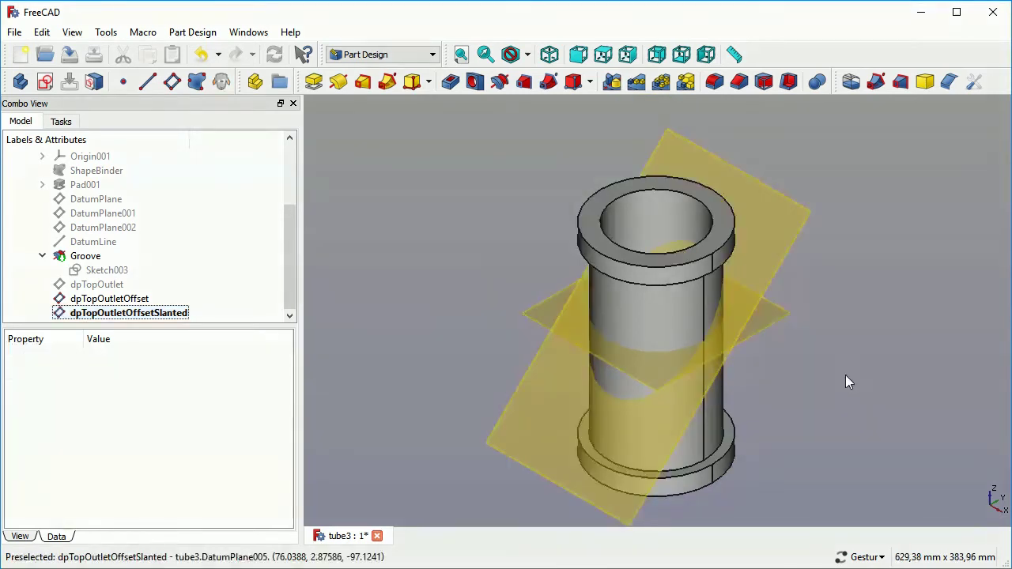
- Hide the Groove body and select the dpTopOutletOffsetSlanted plane
scroll(846, 375, "down", 2)
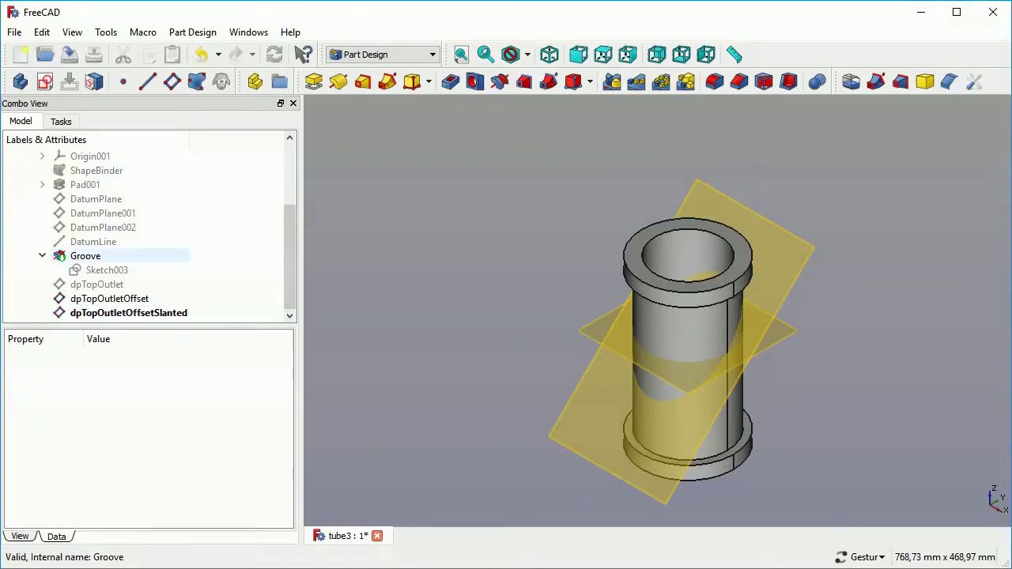
left_click(93, 261)
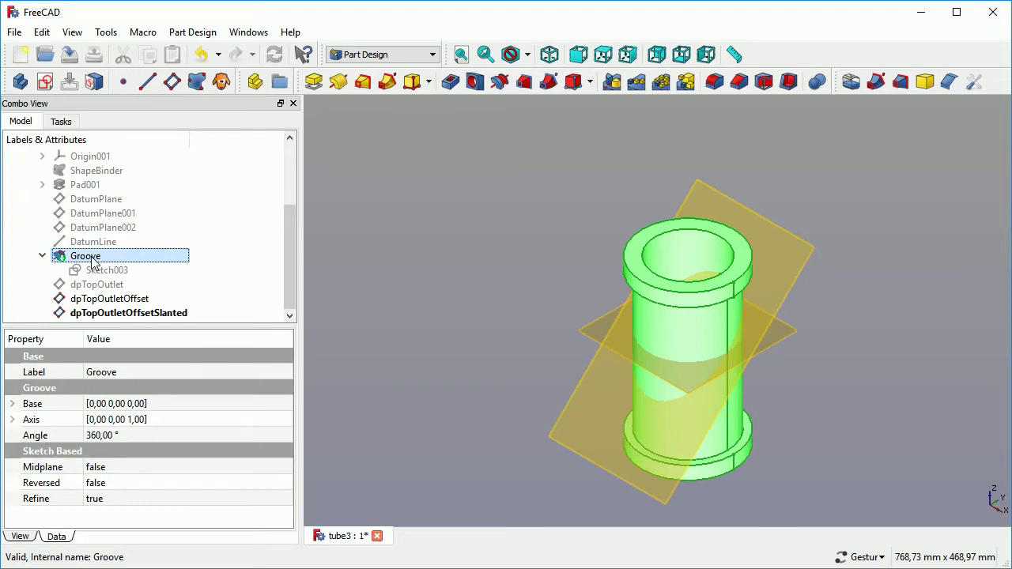
key("space")
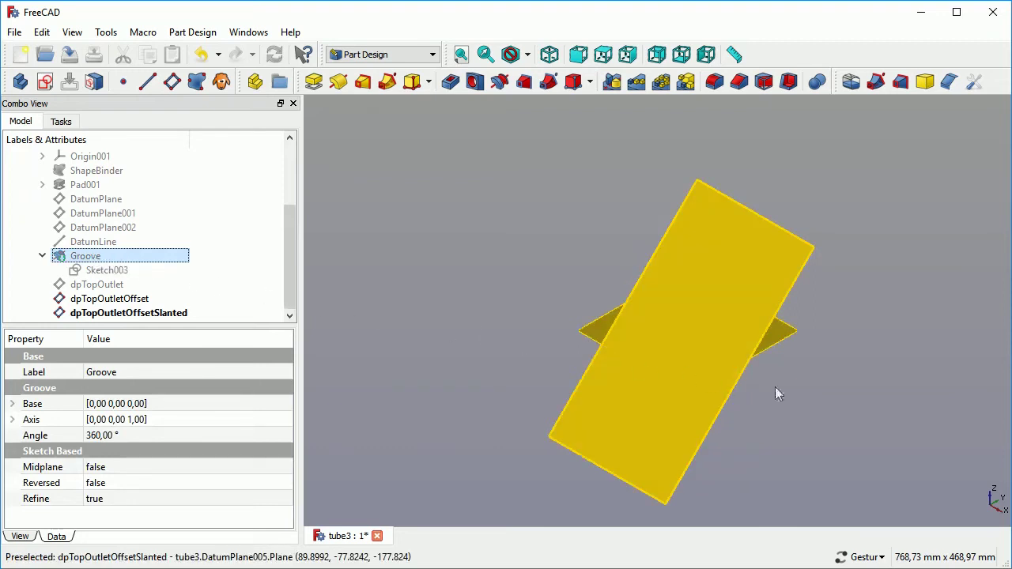
left_click(823, 403)
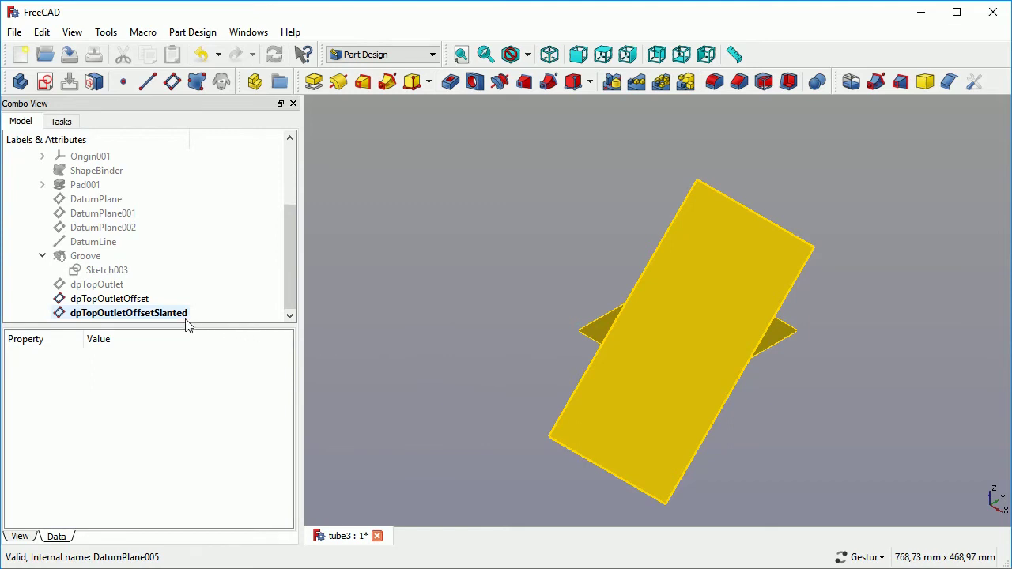
left_click(133, 314)
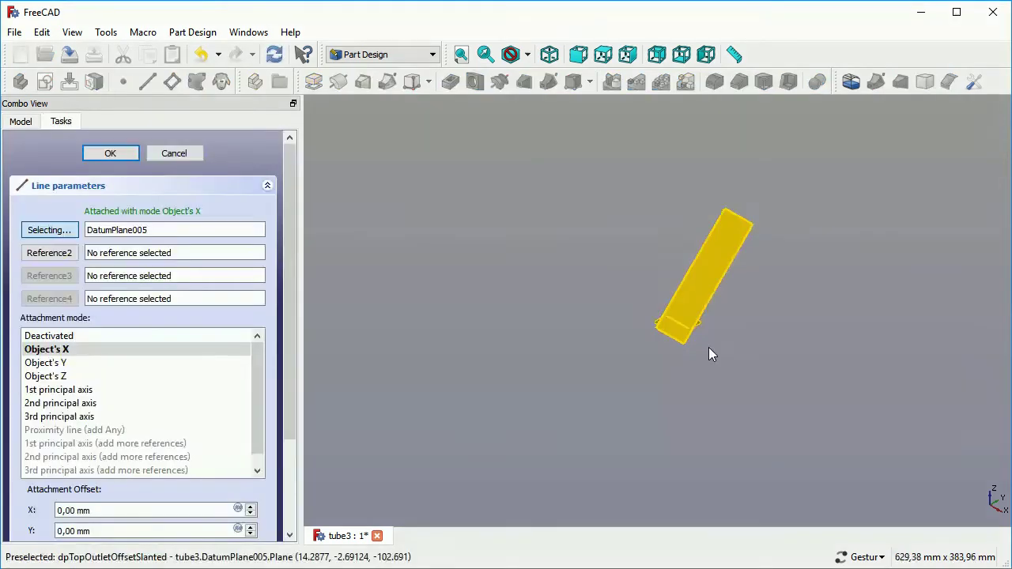
- Accept DatumLine001 along dpTopOutletOffsetSlanted's X direction and inspect it in the tree
scroll(709, 348, "up", 6)
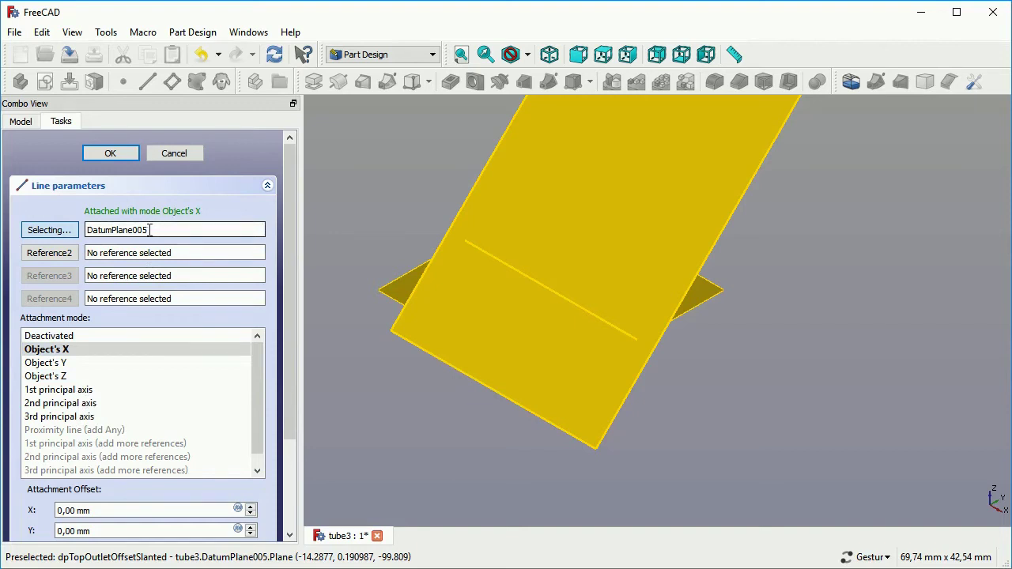
left_click_drag(780, 428, 669, 400)
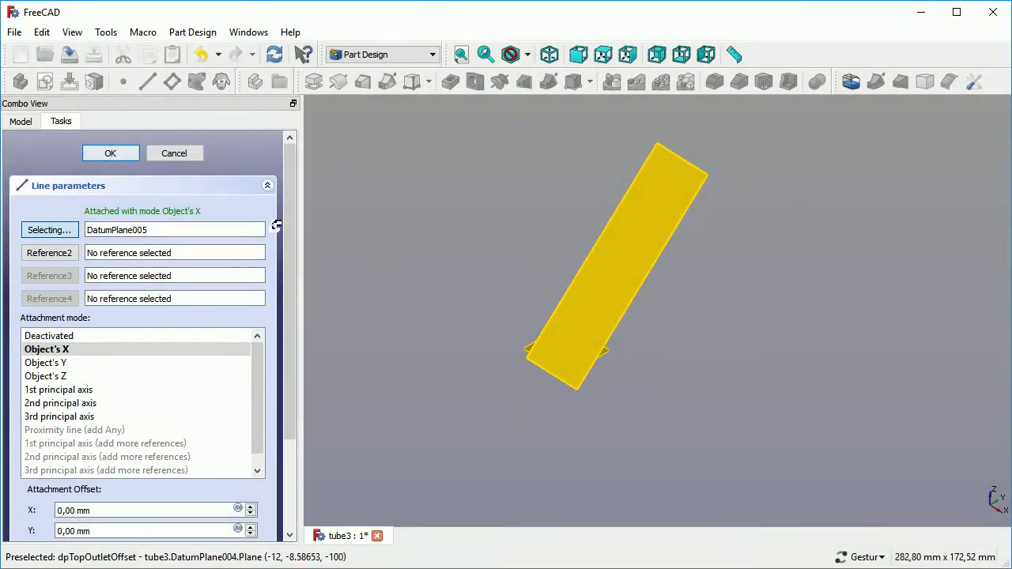
left_click(125, 154)
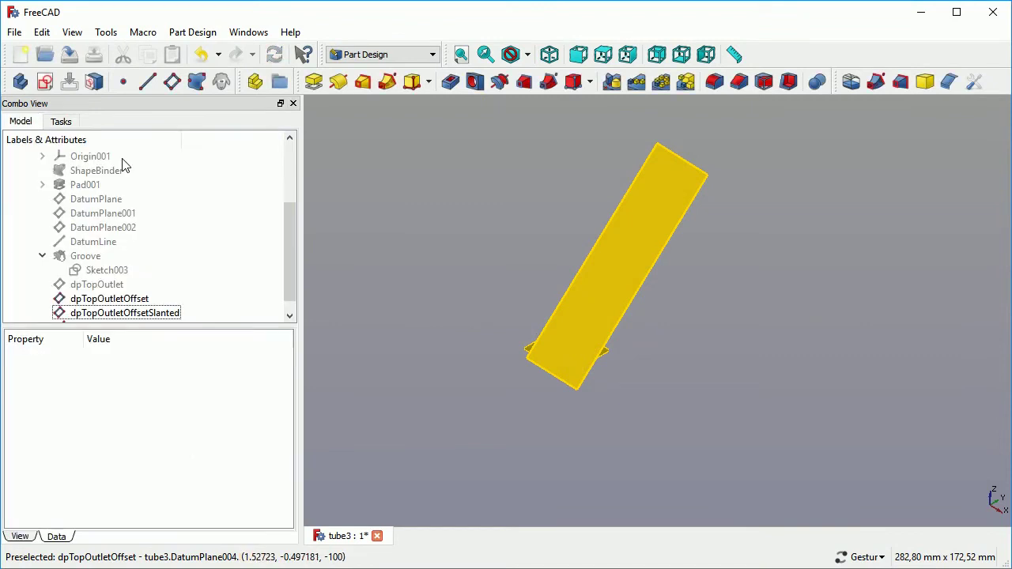
left_click_drag(694, 400, 620, 357)
scroll(497, 275, "up", 2)
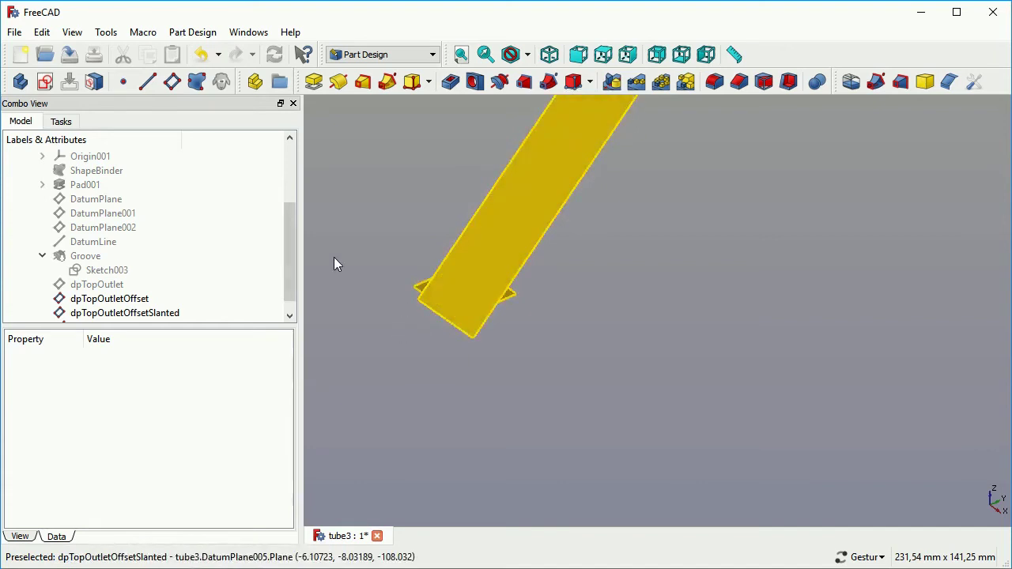
scroll(253, 284, "down", 1)
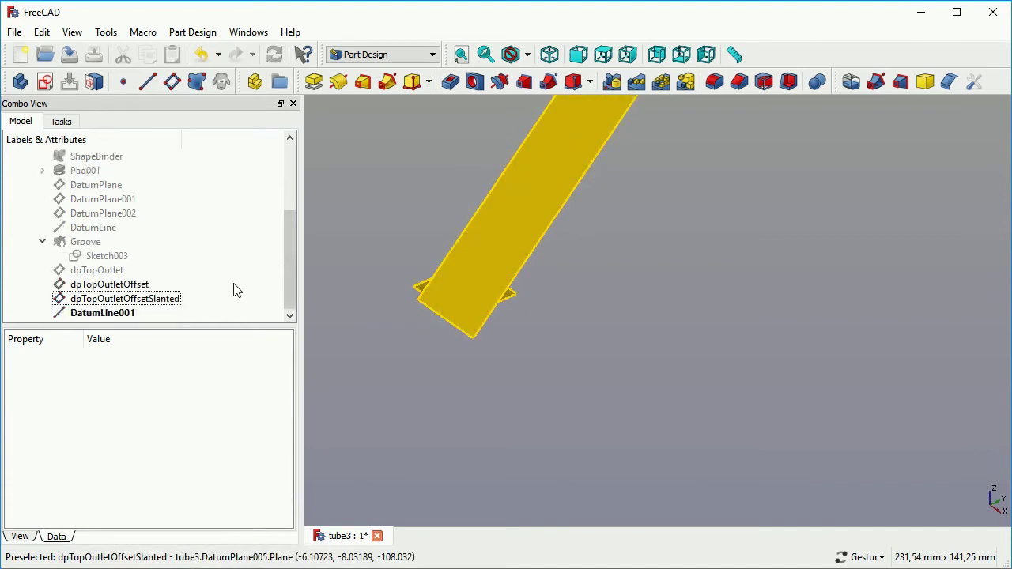
left_click(116, 314)
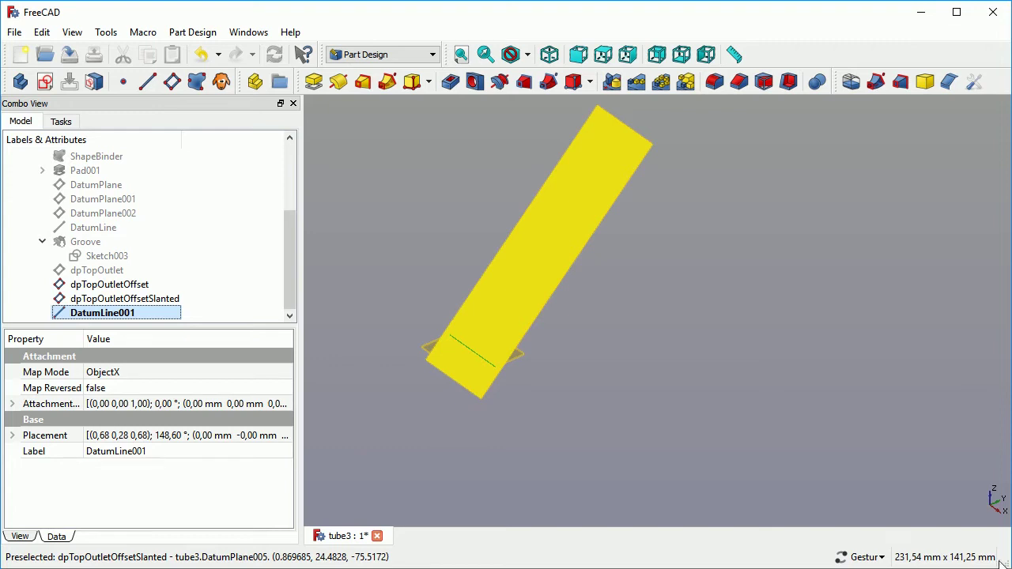
left_click(536, 271)
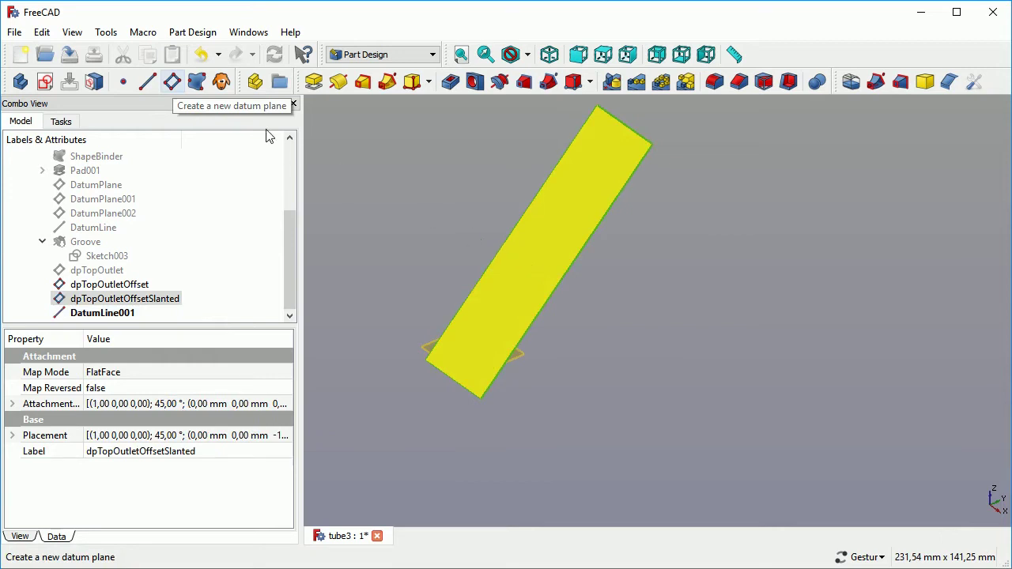
- Start a new datum plane attached in Plane face mode to the slanted DatumPlane005
left_click(172, 83)
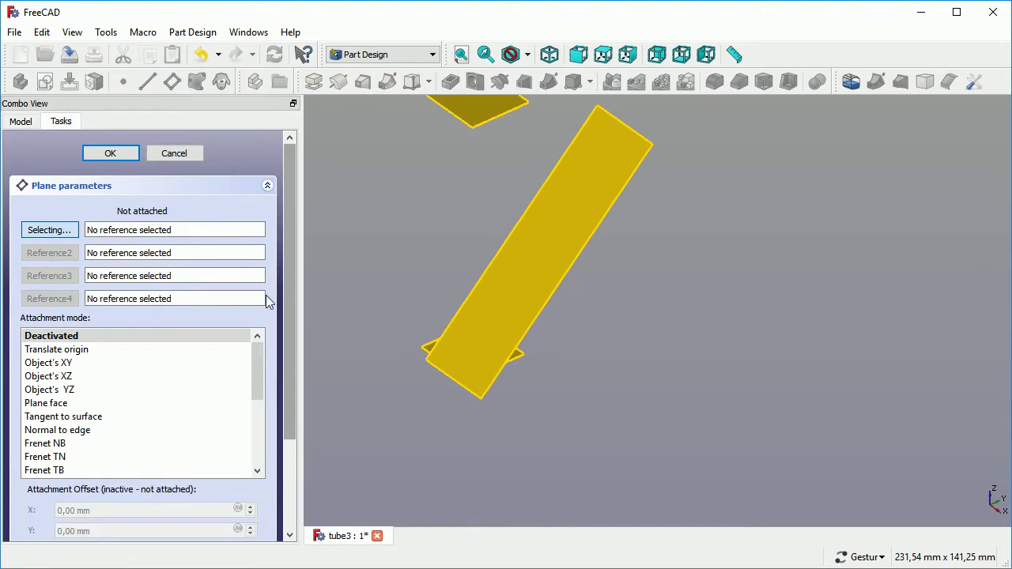
left_click_drag(291, 351, 292, 324)
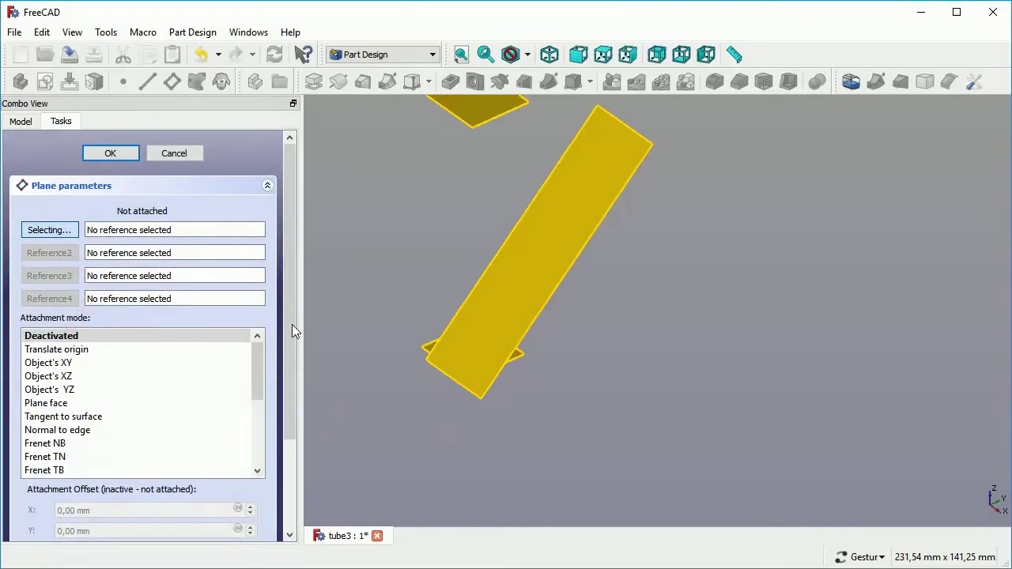
left_click(72, 236)
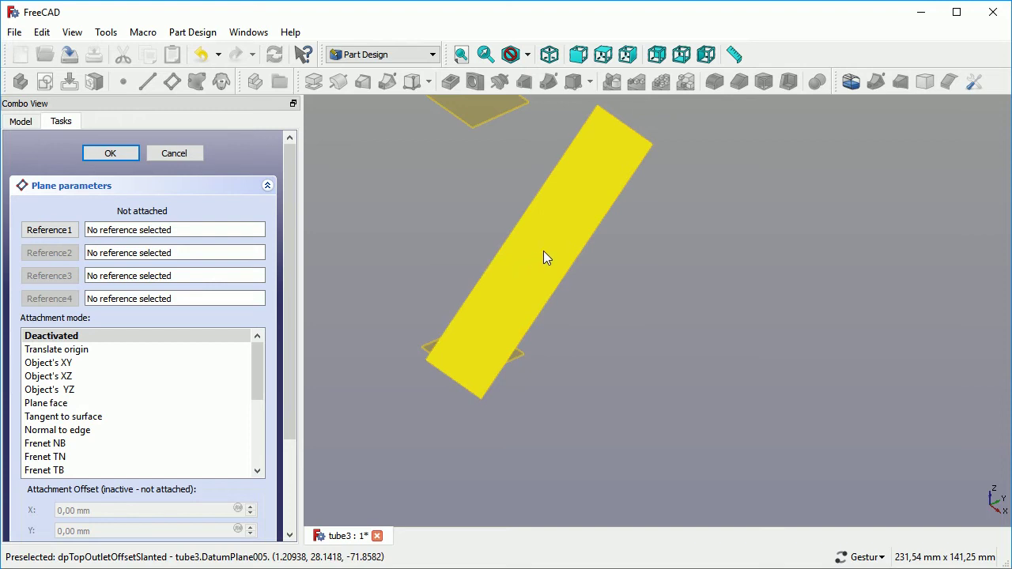
left_click(61, 233)
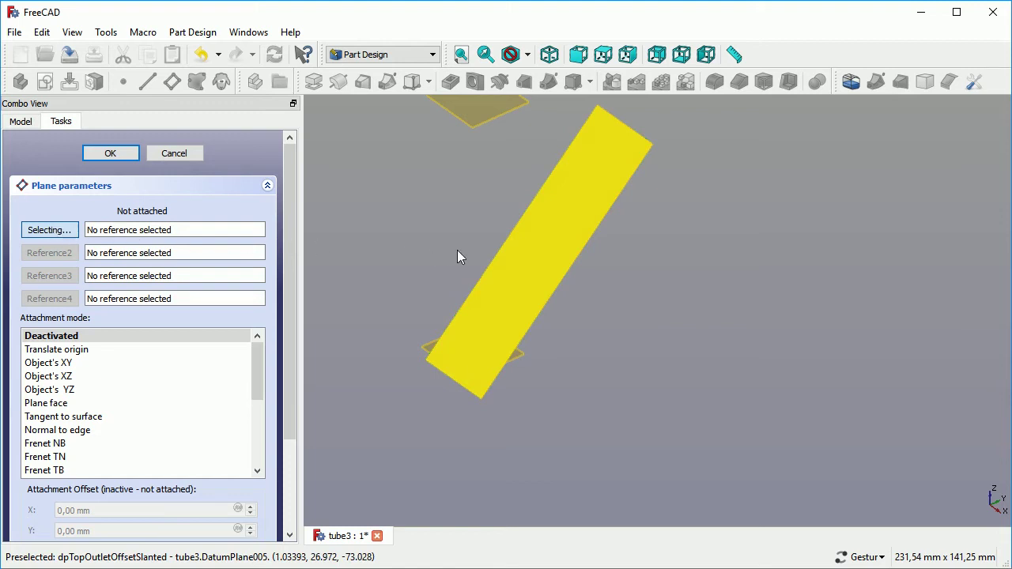
left_click(543, 263)
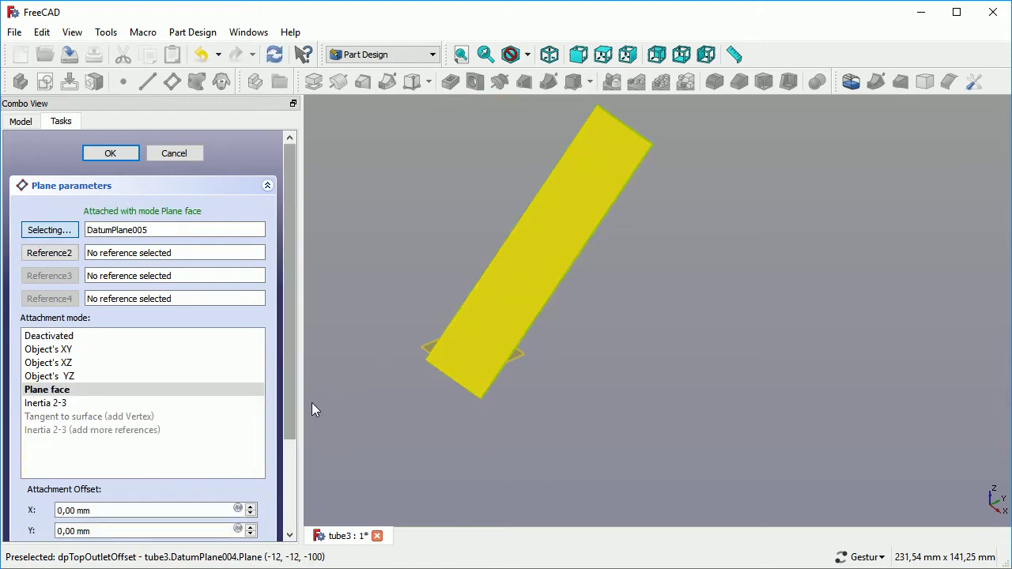
- Offset the new datum plane -180 mm along Z from the slanted plane and confirm it
left_click_drag(293, 415, 277, 513)
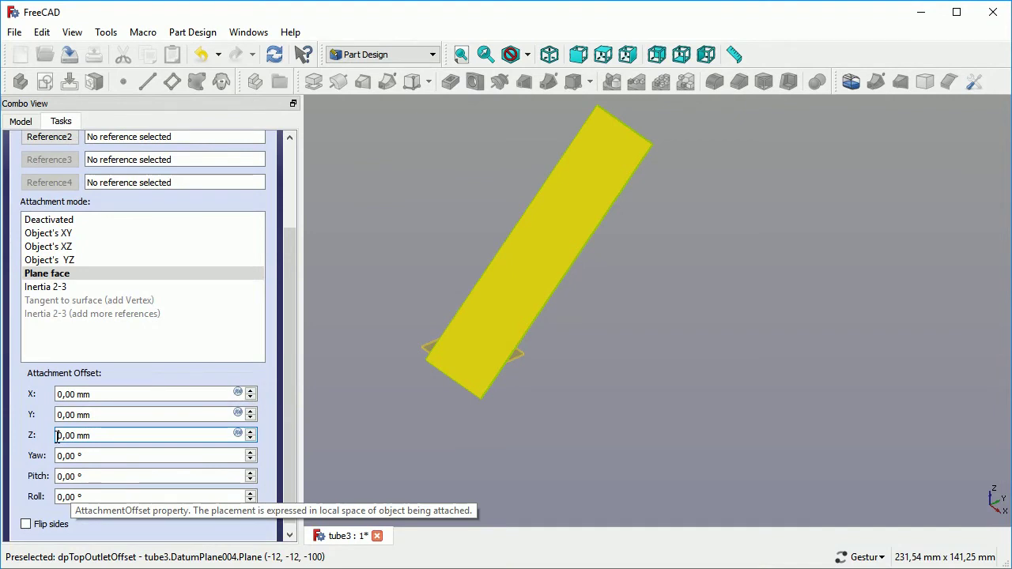
type("-18")
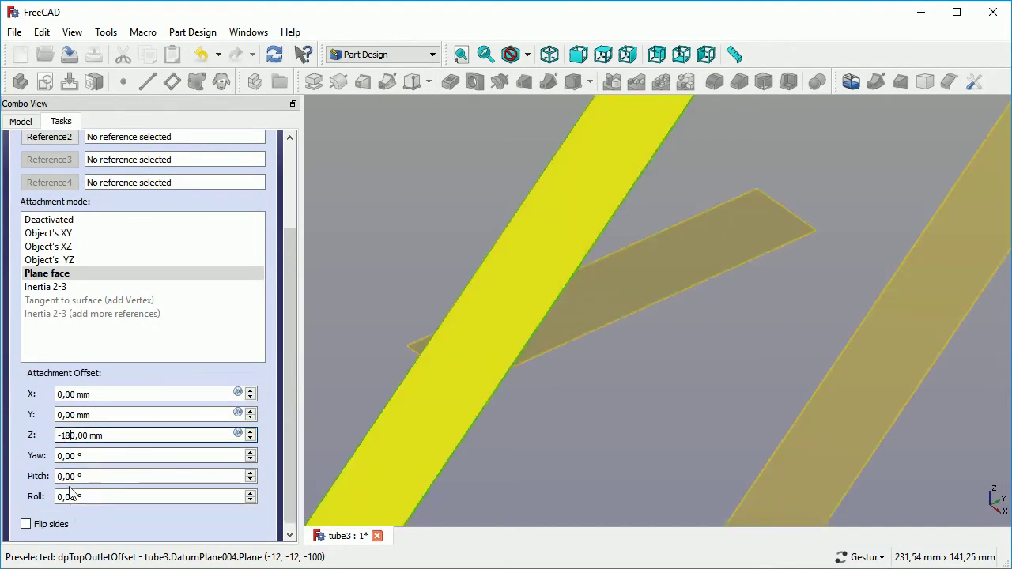
left_click(125, 436)
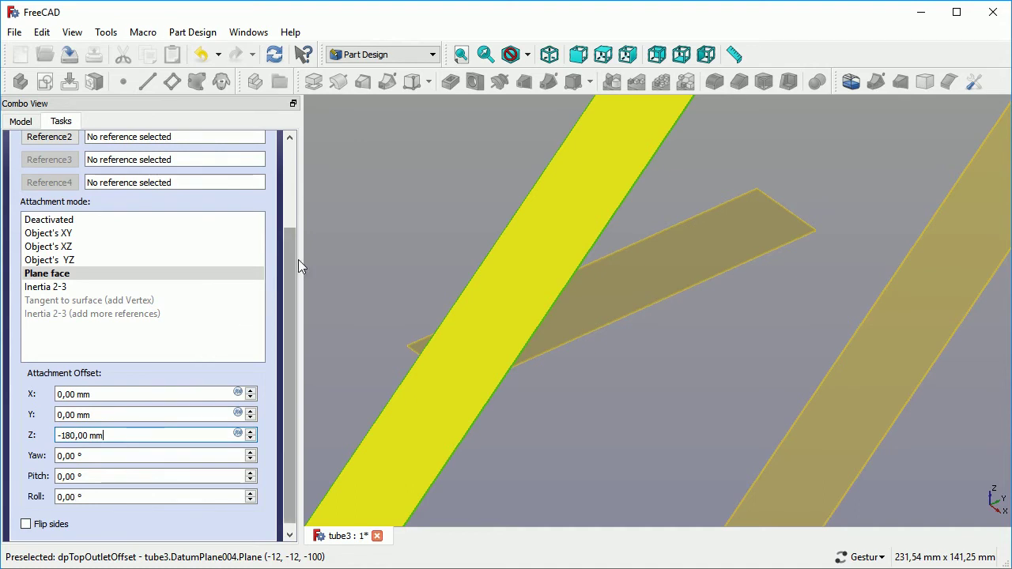
scroll(291, 250, "up", 3)
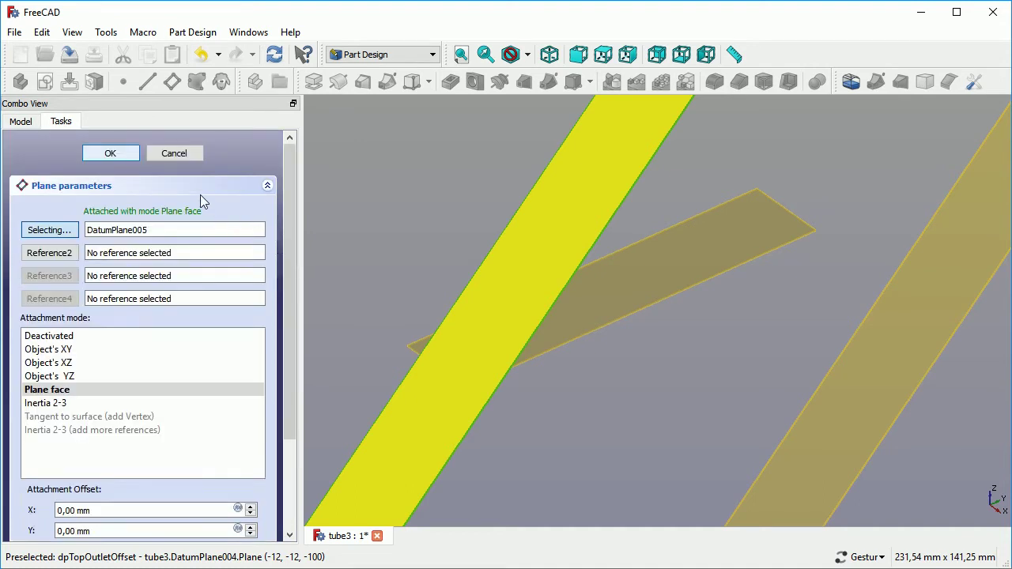
left_click(119, 150)
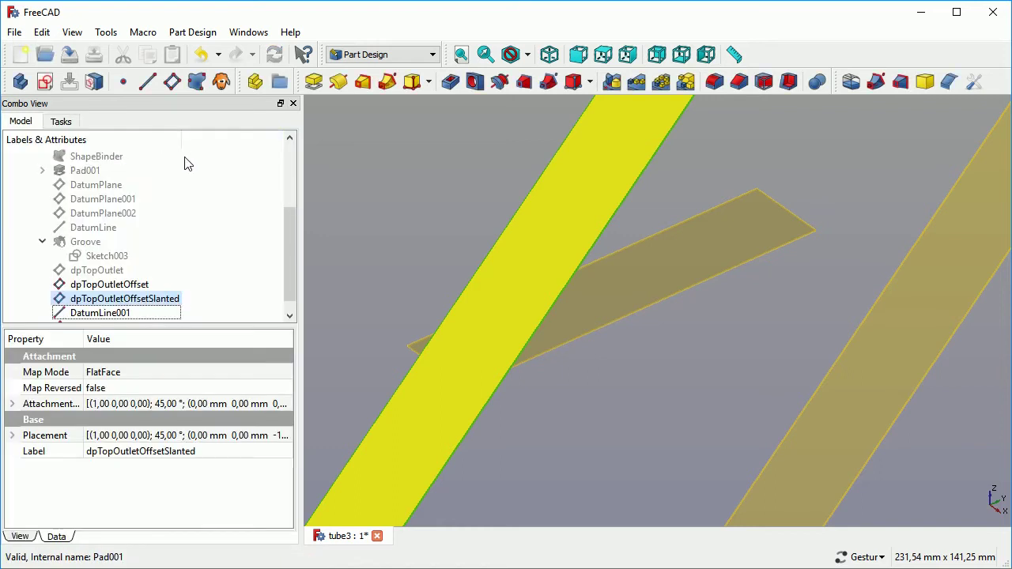
left_click(407, 198)
scroll(407, 201, "down", 4)
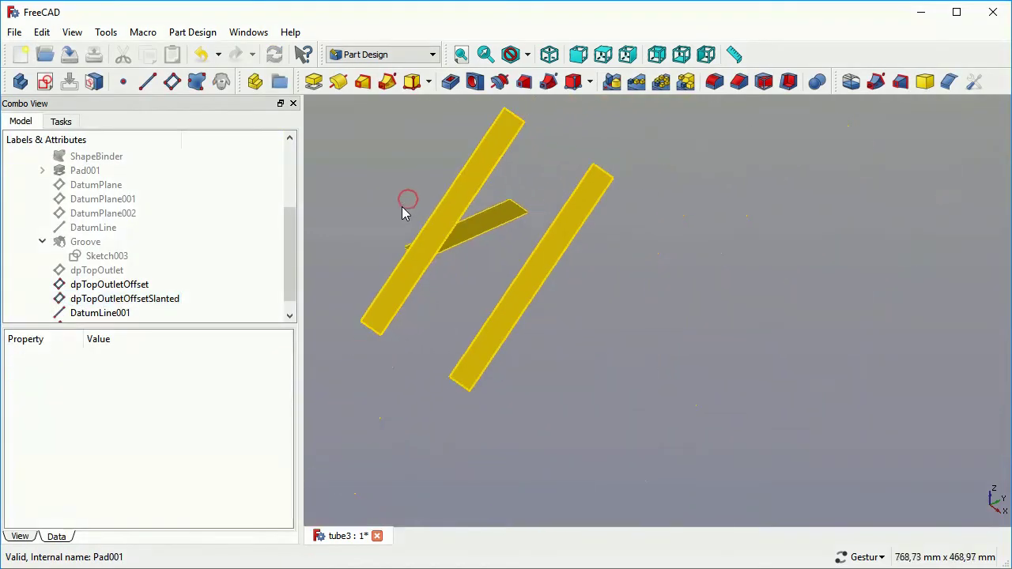
- Make the Groove tube visible again
scroll(395, 198, "up", 2)
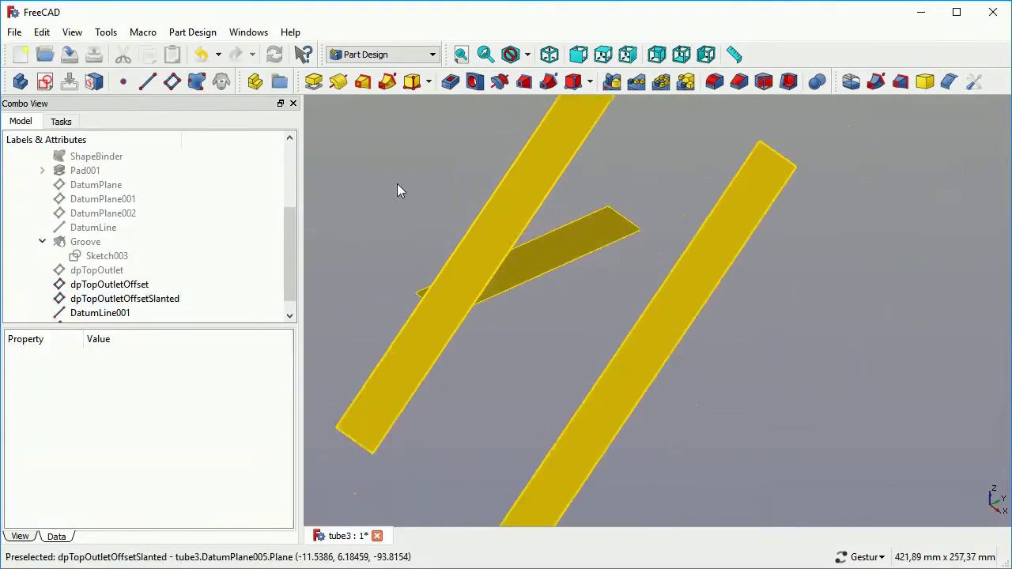
left_click(95, 243)
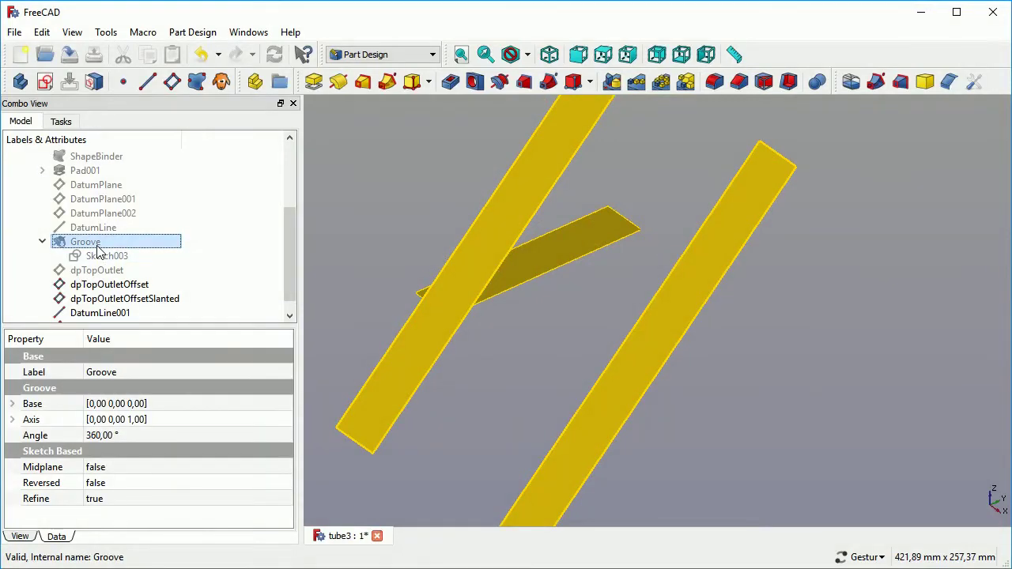
key("space")
left_click(293, 304)
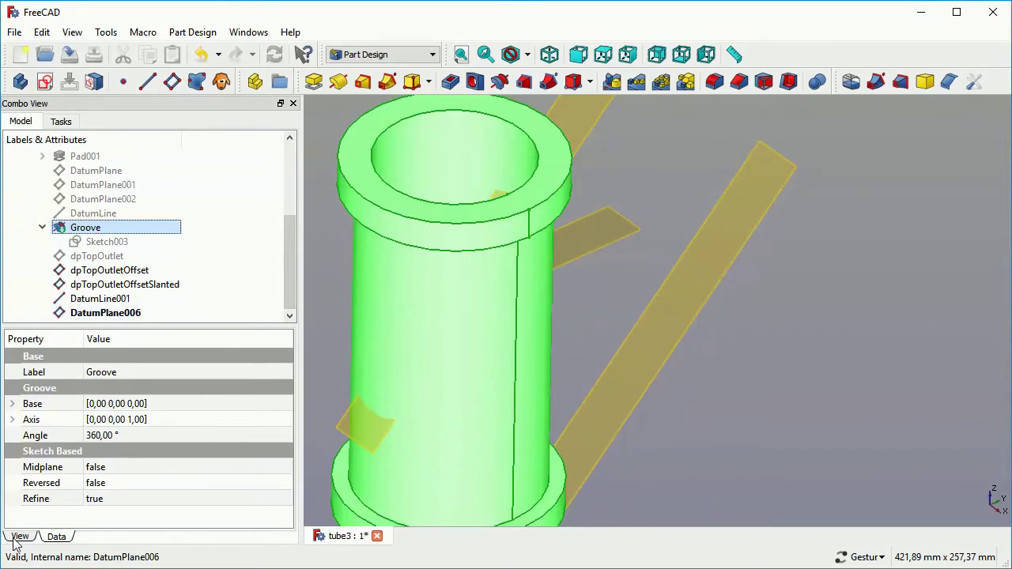
- Set Body001's Transparency to 60 in its View properties
scroll(159, 226, "up", 2)
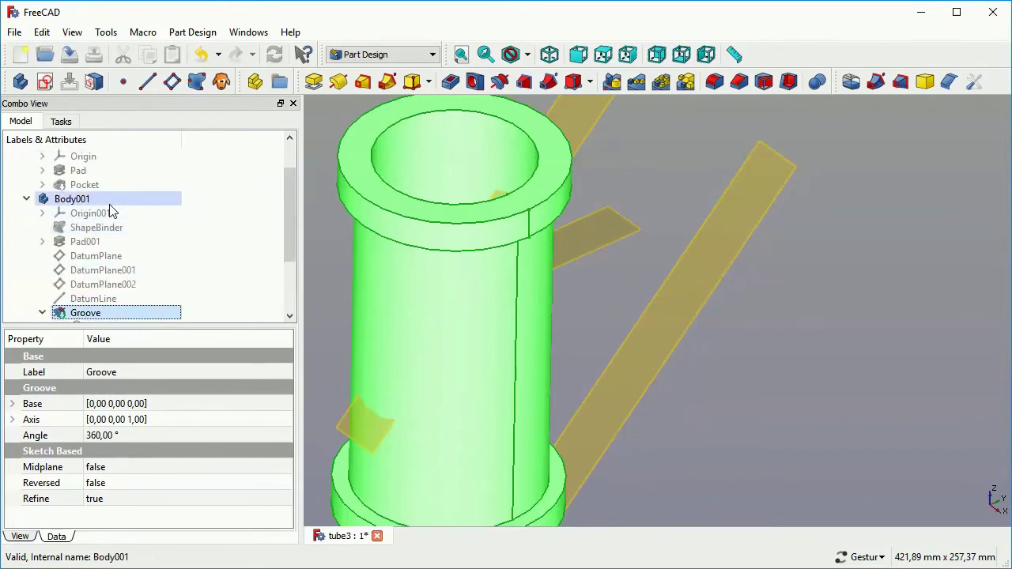
left_click(110, 204)
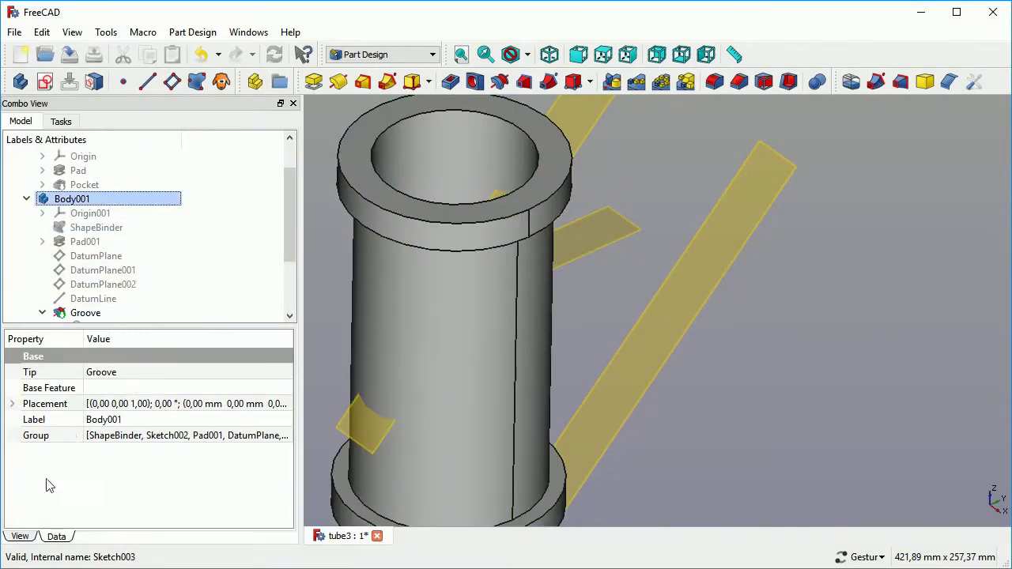
left_click(20, 536)
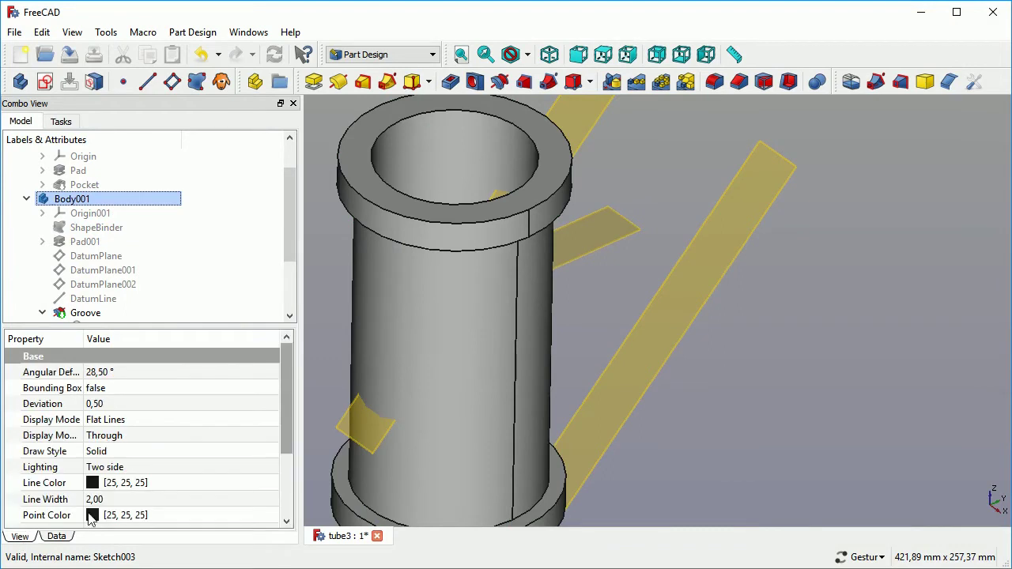
scroll(287, 433, "down", 2)
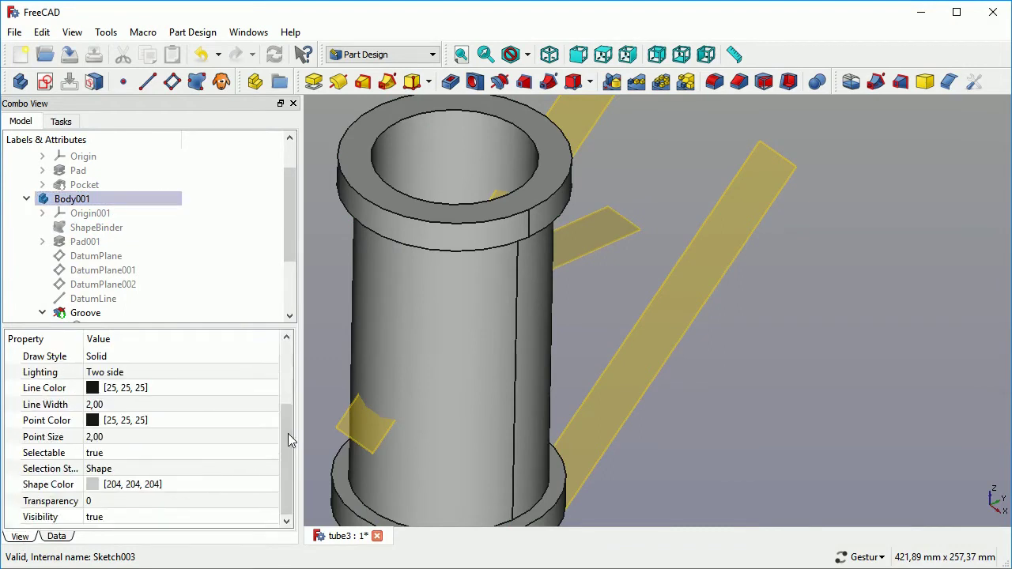
left_click(100, 504)
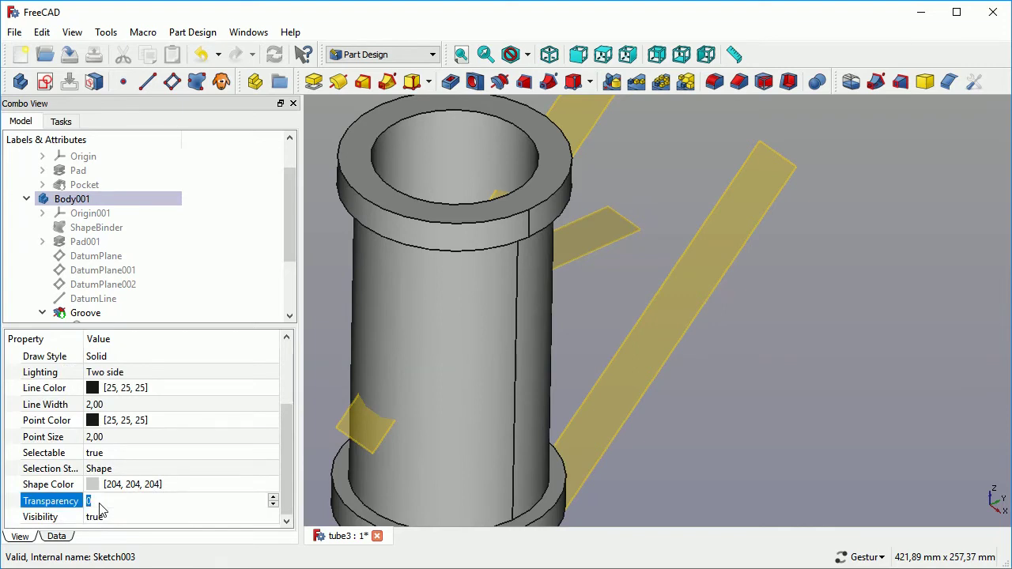
type("60")
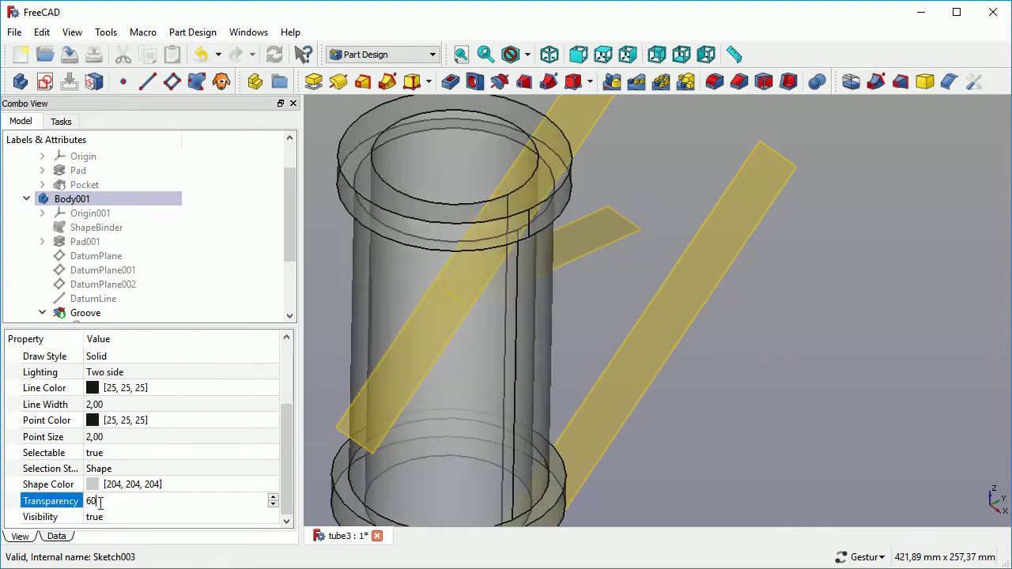
left_click(153, 517)
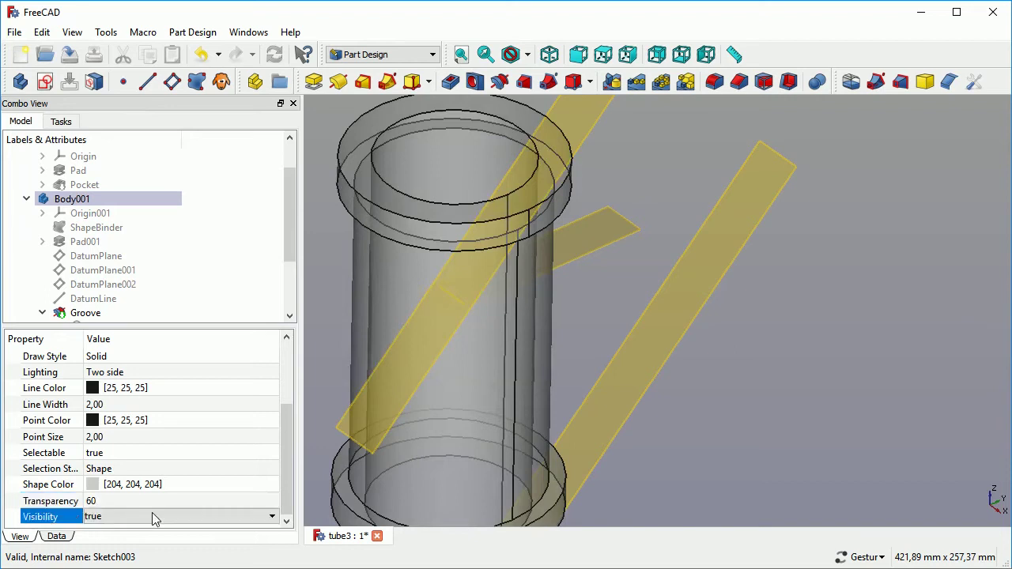
left_click(57, 537)
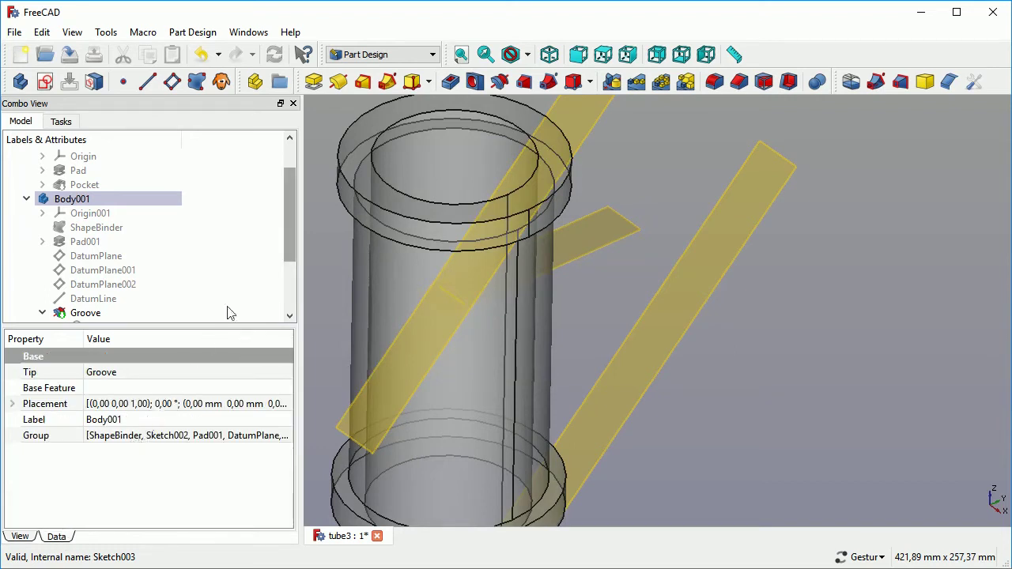
scroll(290, 220, "down", 2)
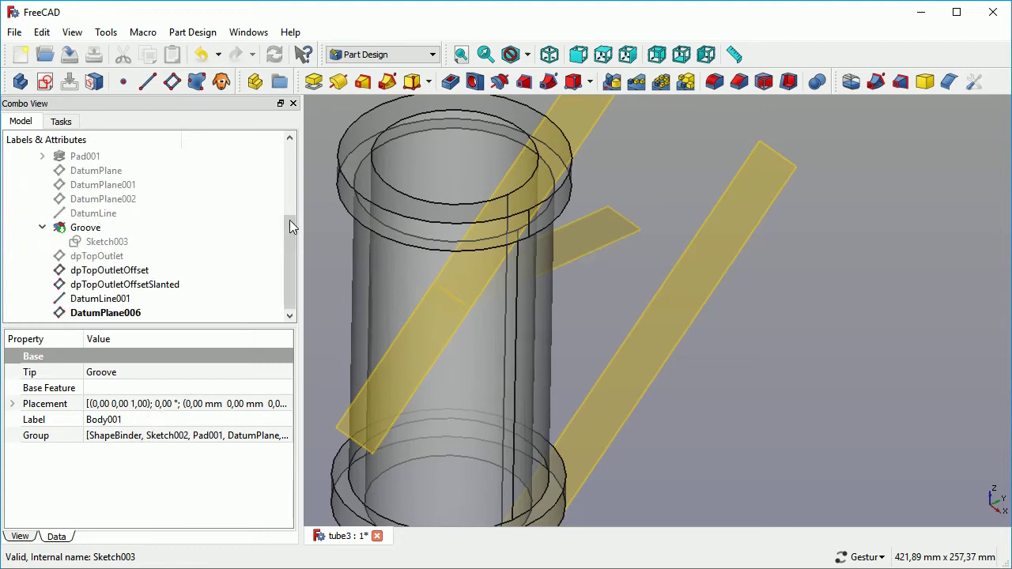
- Orbit the view and select the long datum plane DatumPlane006 as the sketch support
left_click(817, 345)
scroll(816, 345, "down", 4)
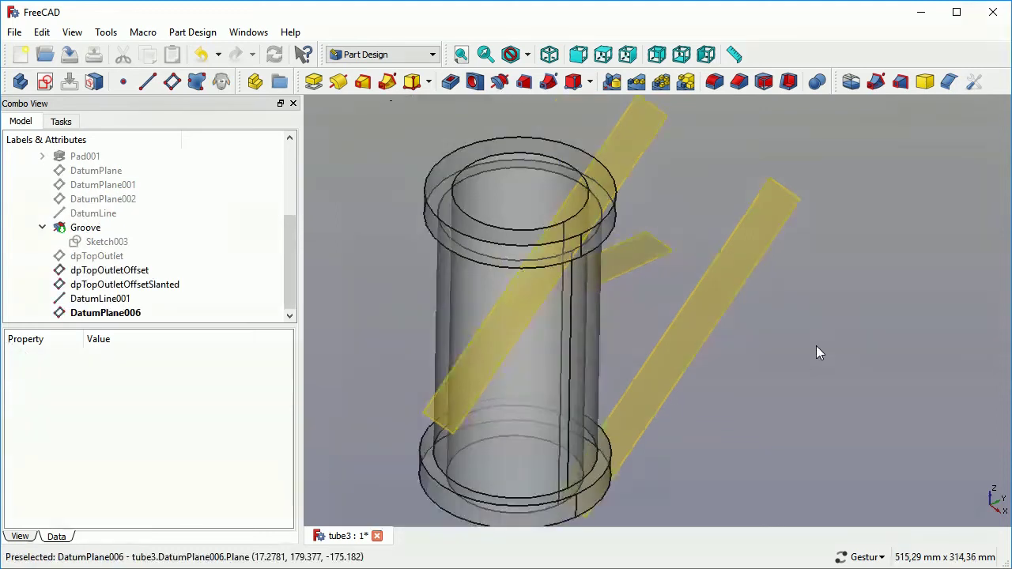
left_click_drag(816, 346, 743, 405)
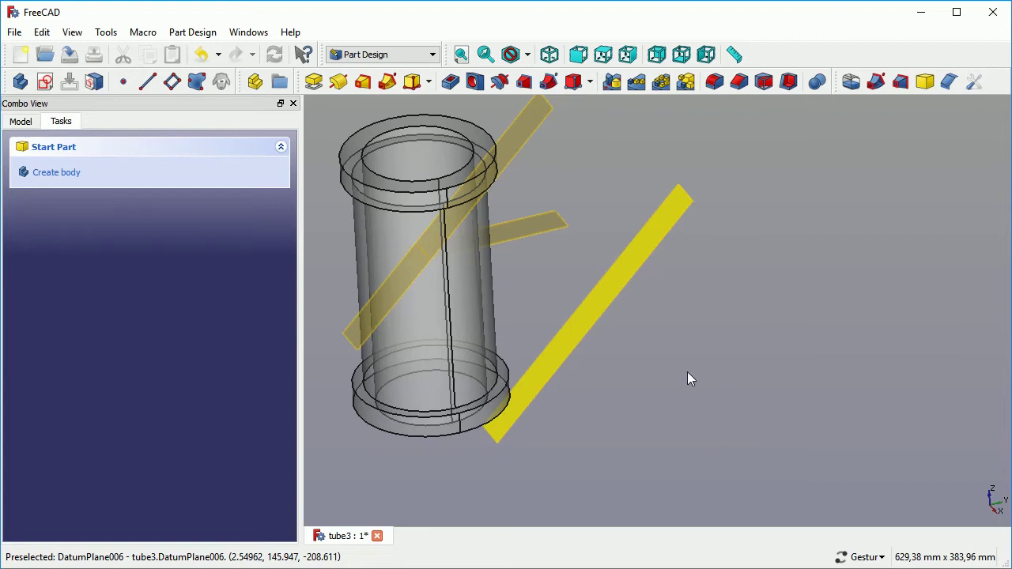
left_click(583, 329)
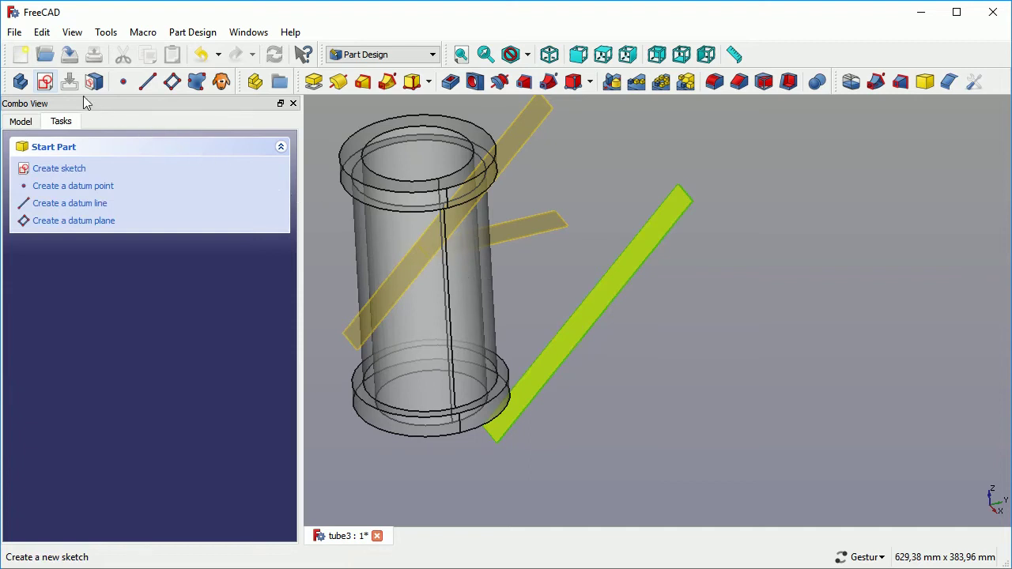
- Create Sketch004 on DatumPlane006 and inspect the offset datum planes in the model tree
left_click(46, 82)
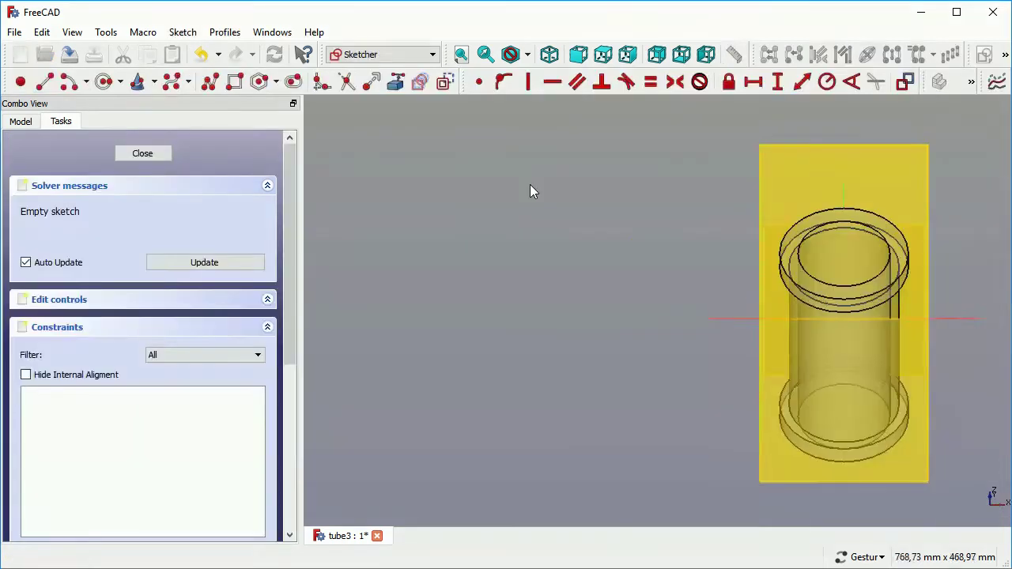
scroll(912, 362, "up", 2)
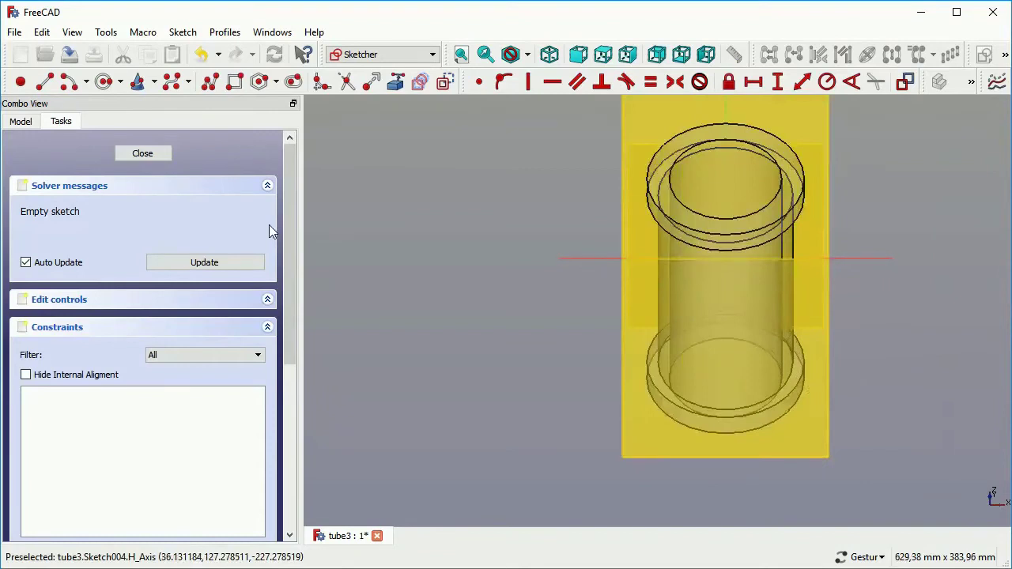
left_click(20, 121)
scroll(826, 258, "up", 2)
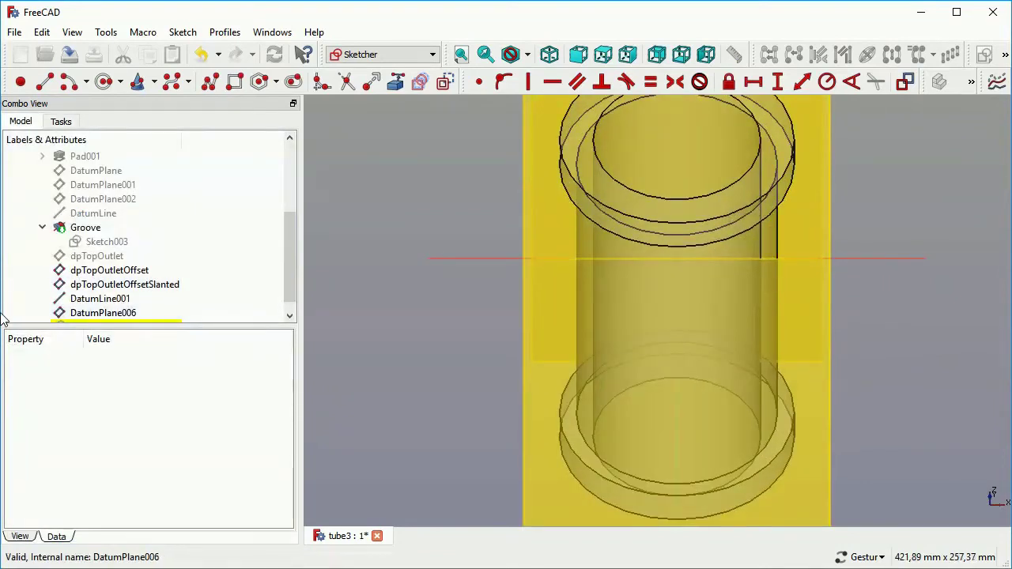
left_click(123, 270)
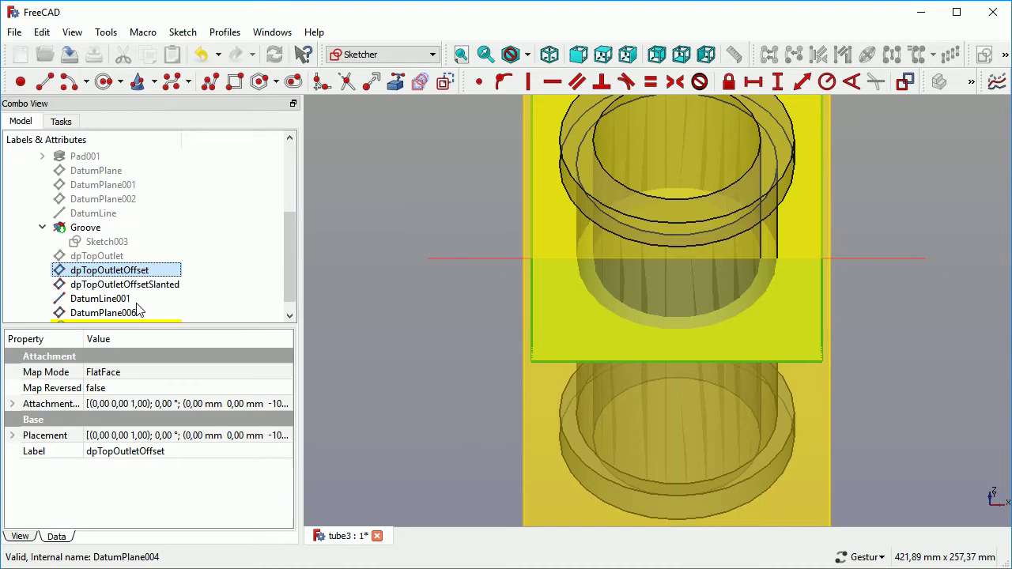
scroll(154, 315, "down", 1)
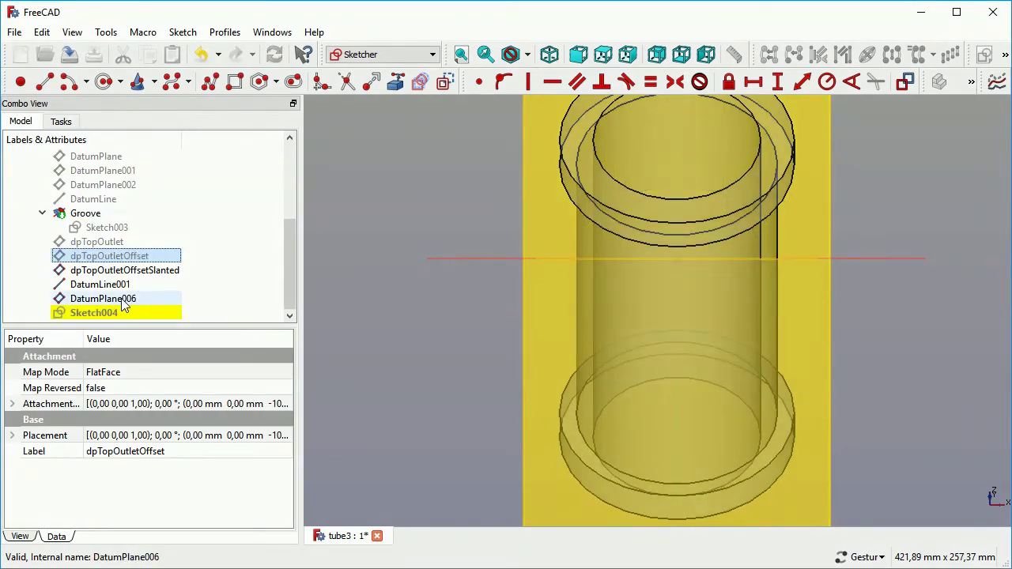
left_click(122, 301)
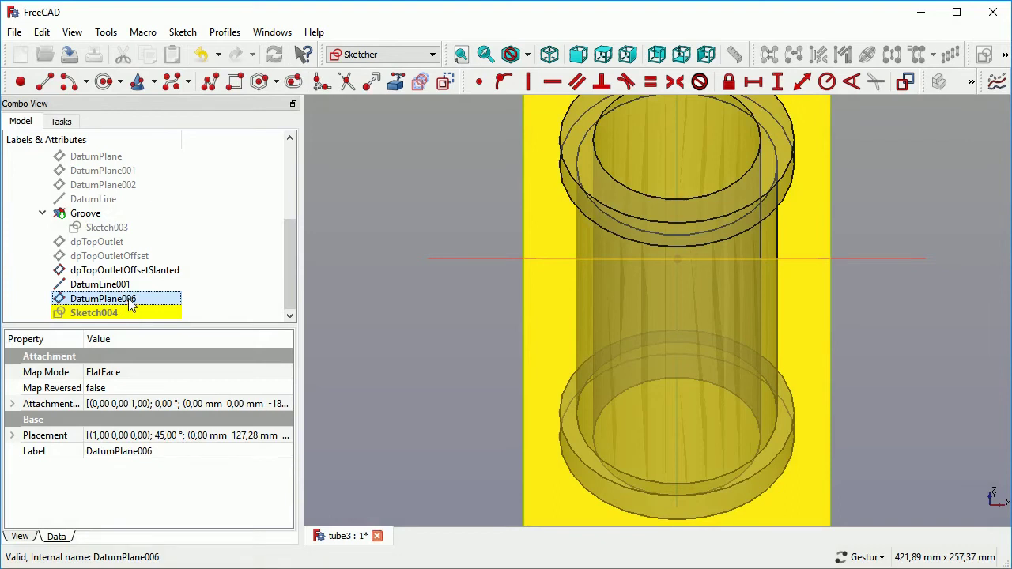
- Review dpTopOutletOffsetSlanted, then hide the Groove tube
scroll(273, 296, "up", 1)
scroll(274, 295, "down", 1)
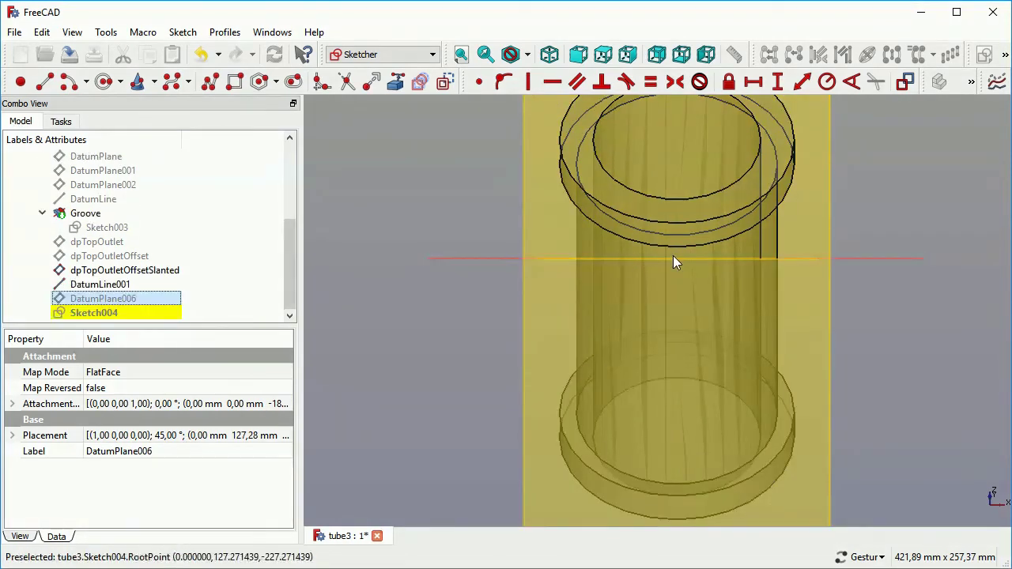
scroll(680, 265, "up", 1)
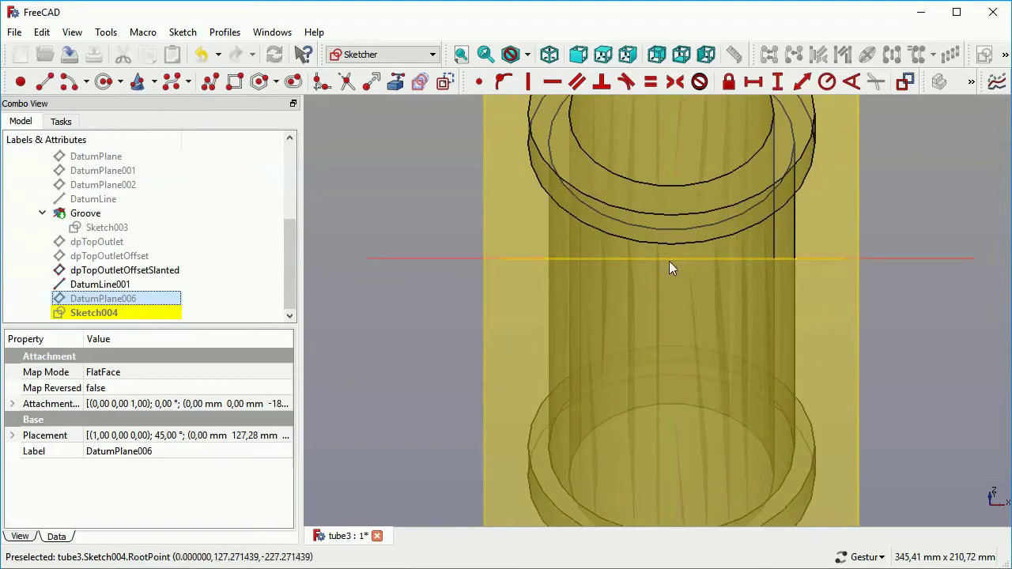
scroll(669, 261, "down", 2)
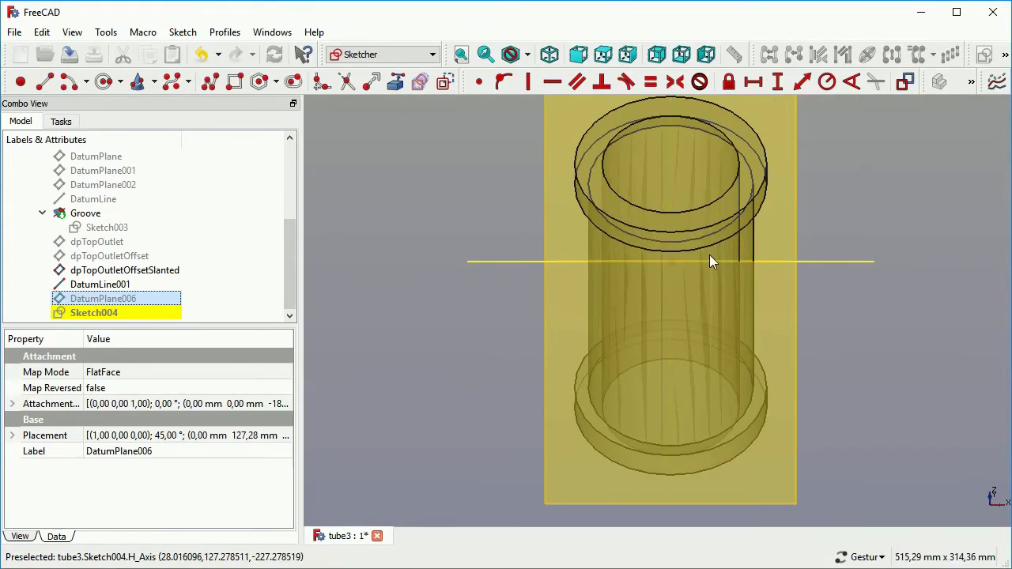
left_click(105, 270)
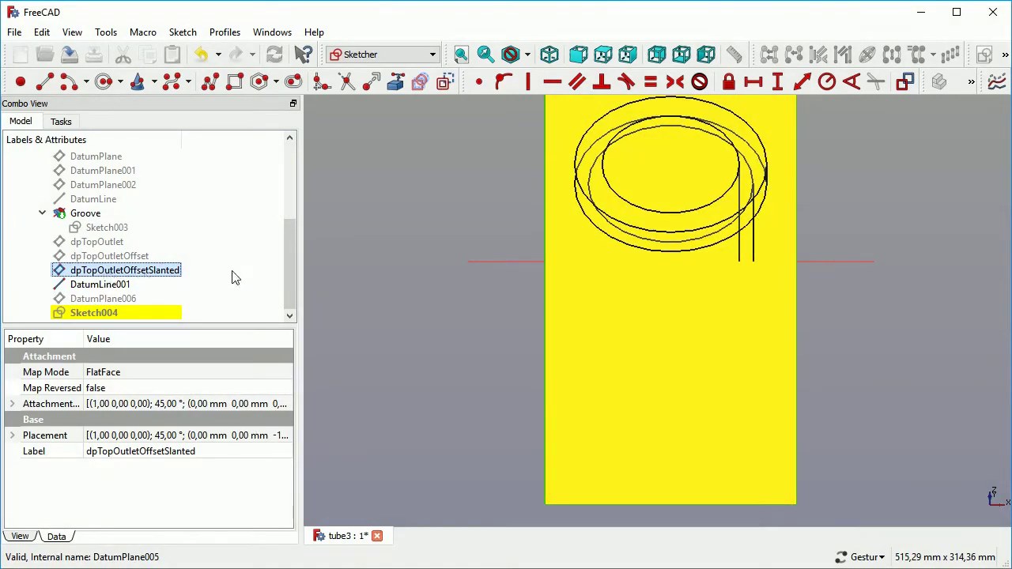
scroll(672, 256, "up", 1)
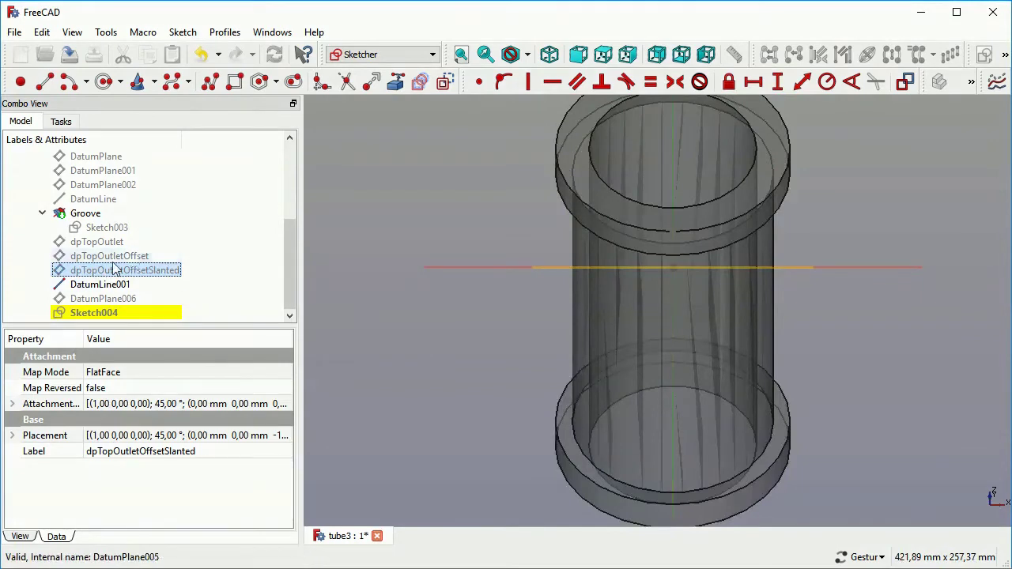
left_click(85, 215)
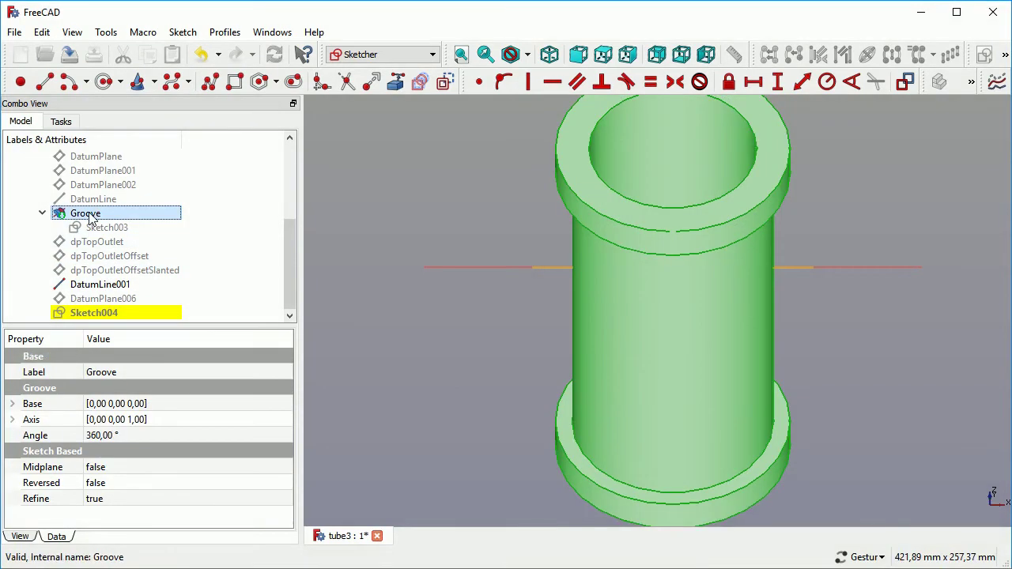
key("space")
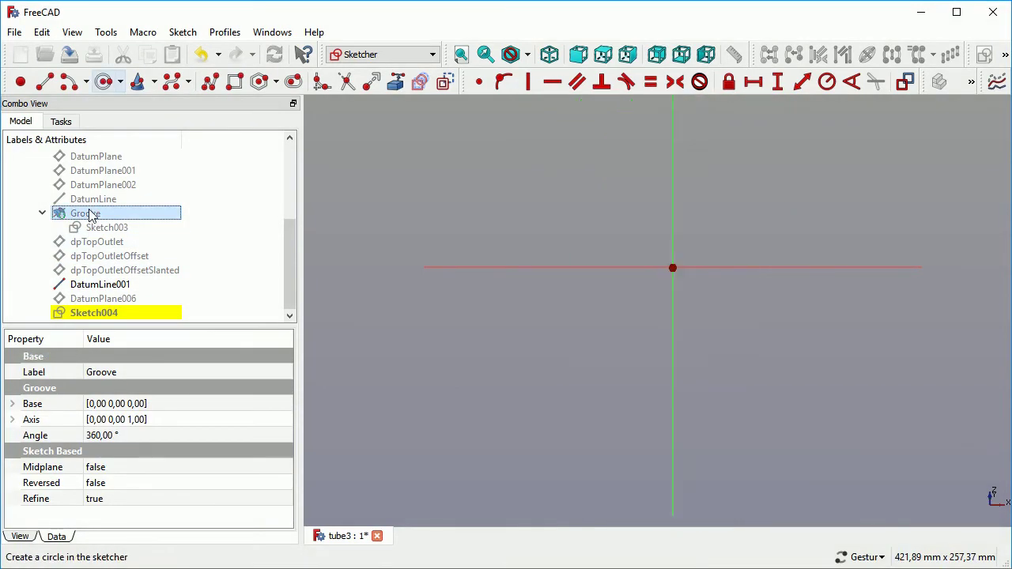
- Draw a circle centred on the sketch origin
left_click(103, 82)
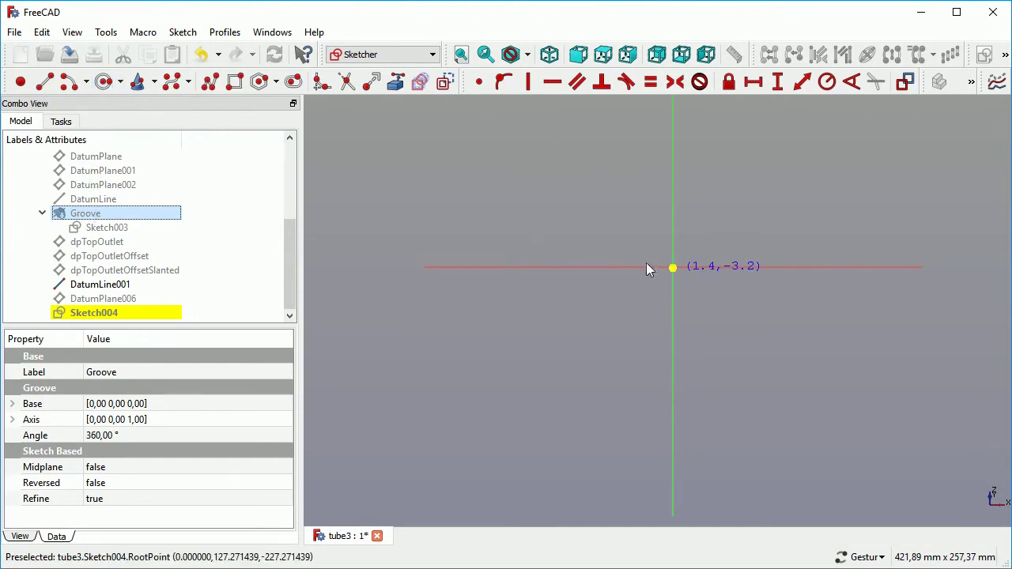
left_click(672, 268)
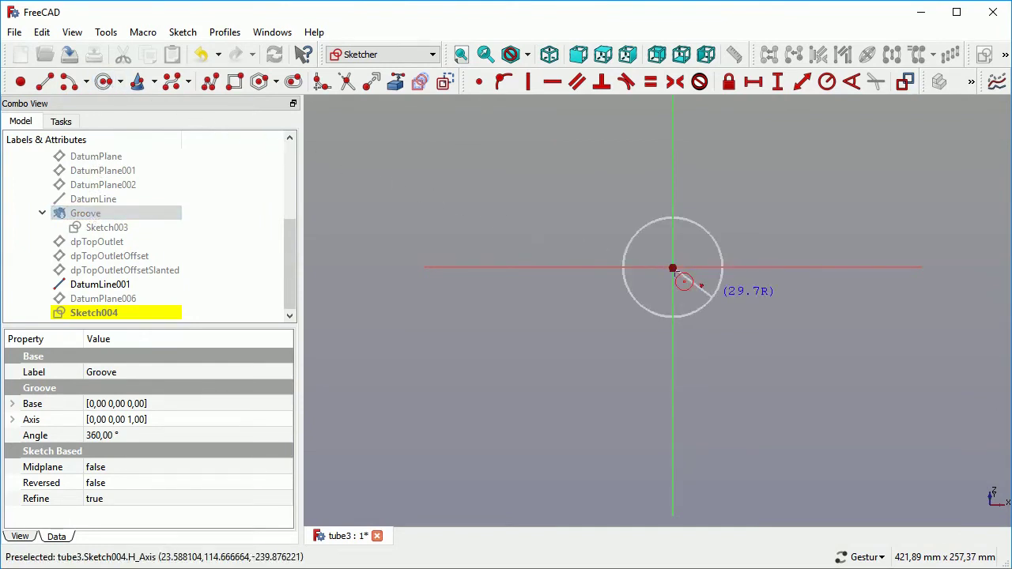
left_click(713, 298)
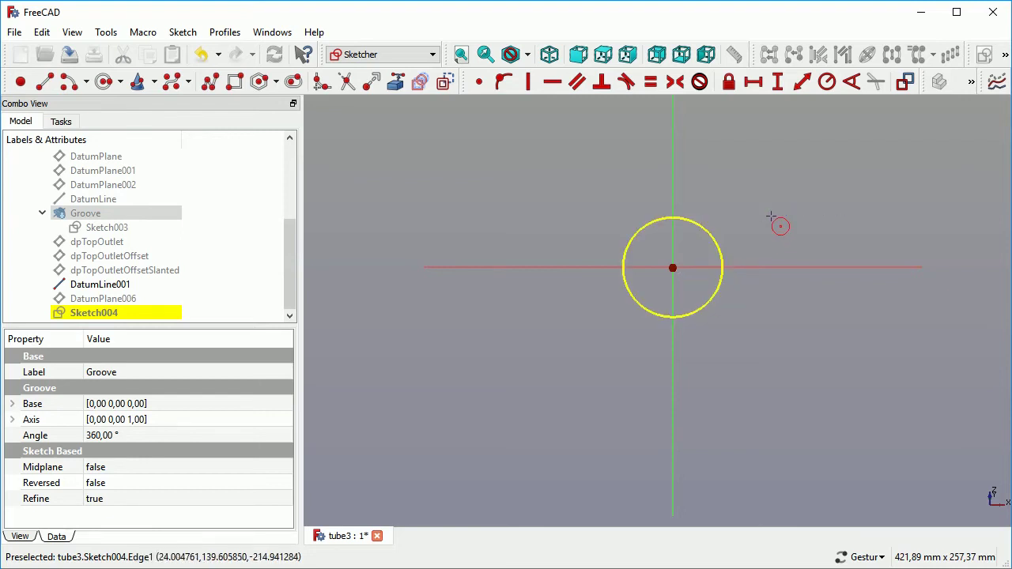
right_click(719, 241)
left_click(719, 239)
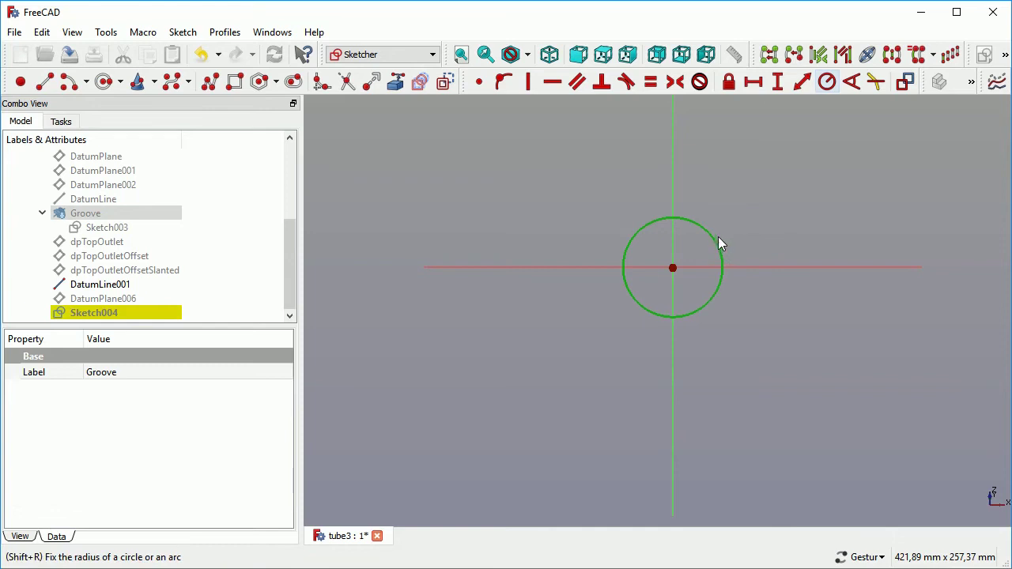
- Constrain the circle's radius to 30 mm and close the sketch
left_click(830, 84)
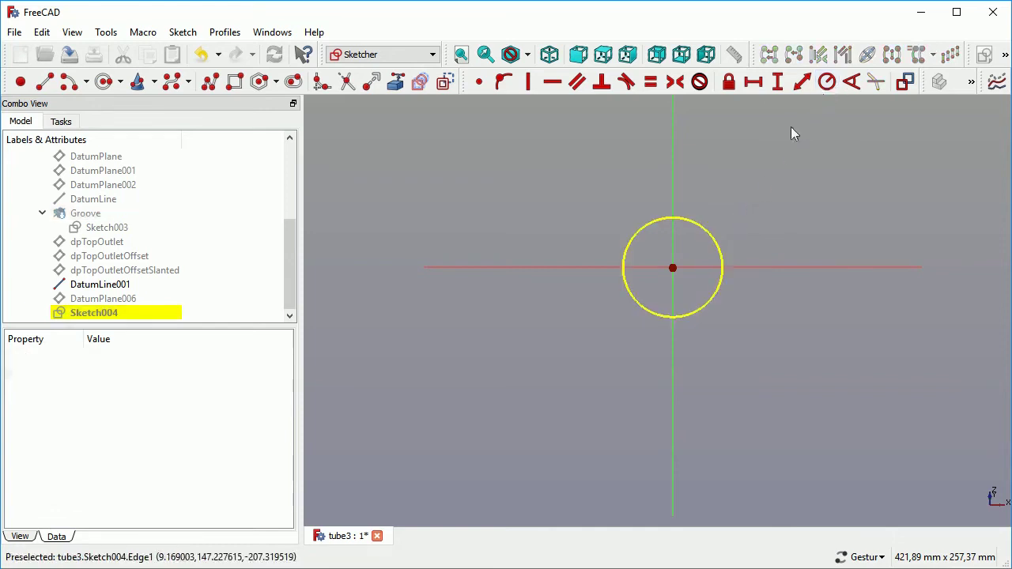
left_click(697, 219)
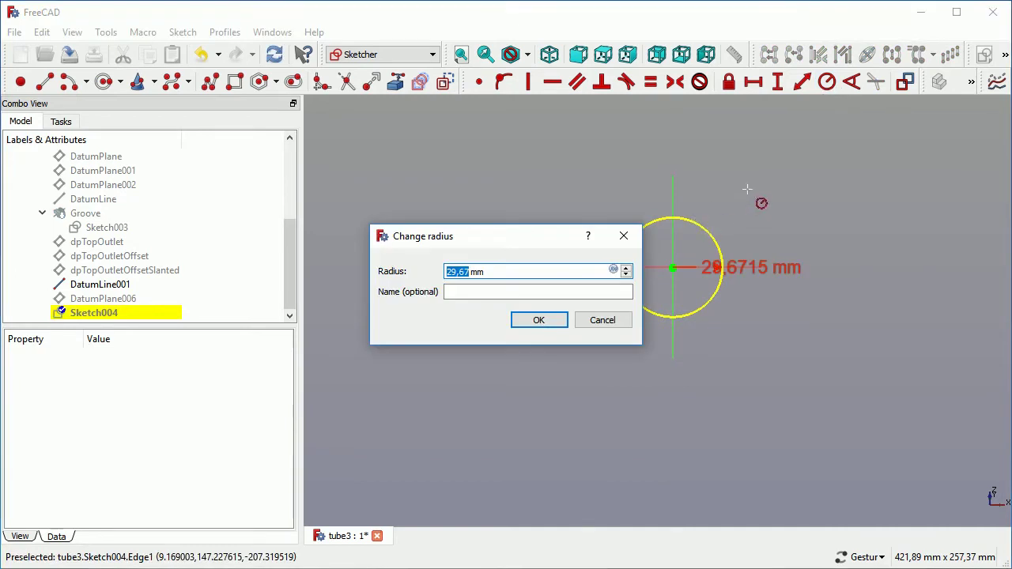
type("30")
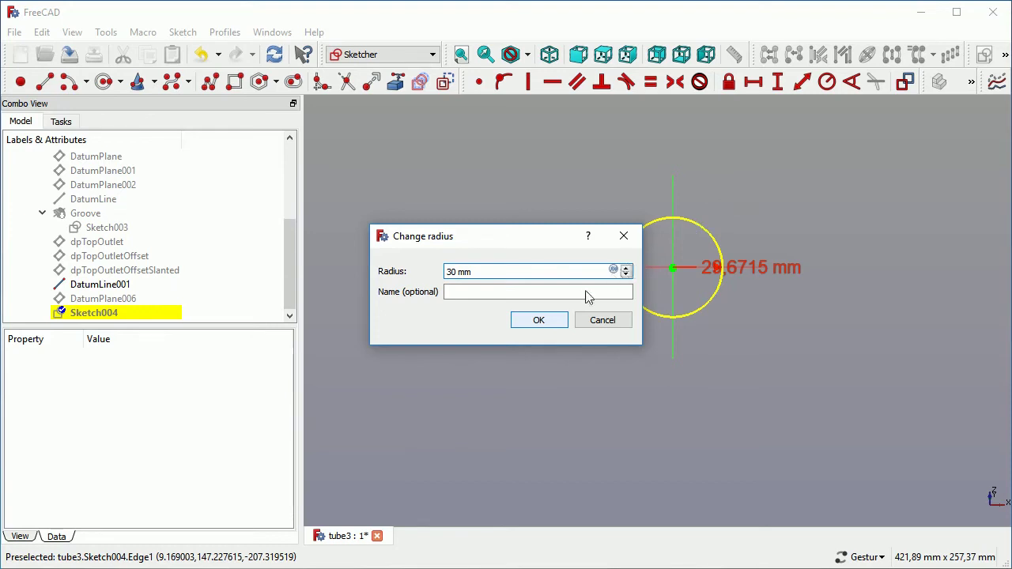
left_click(541, 320)
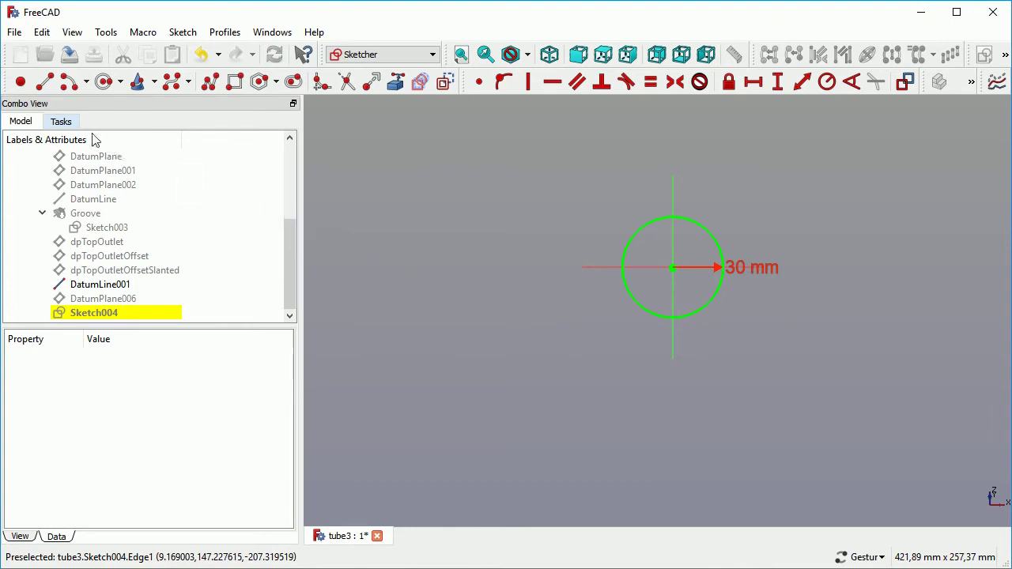
left_click(62, 122)
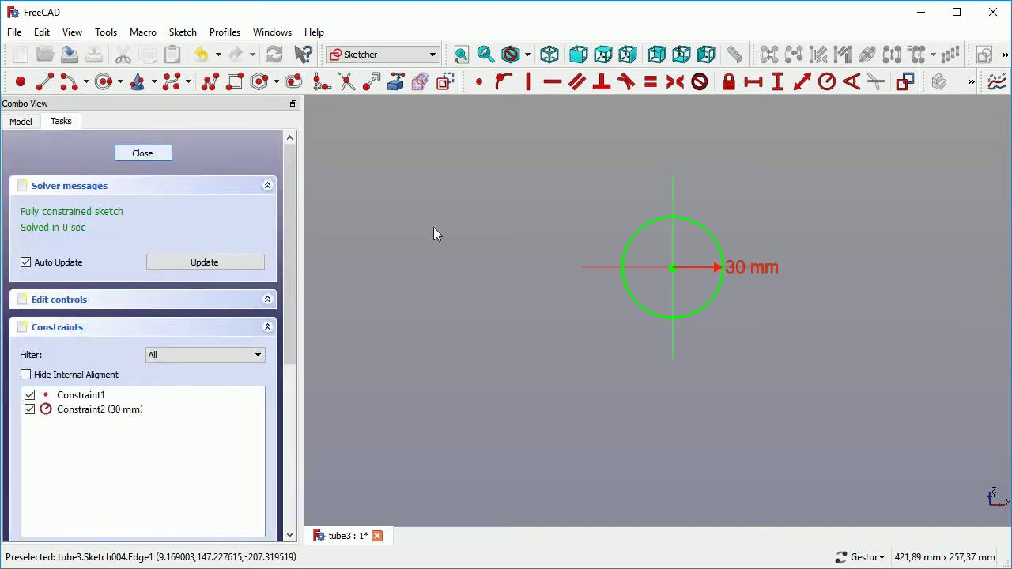
key("Escape")
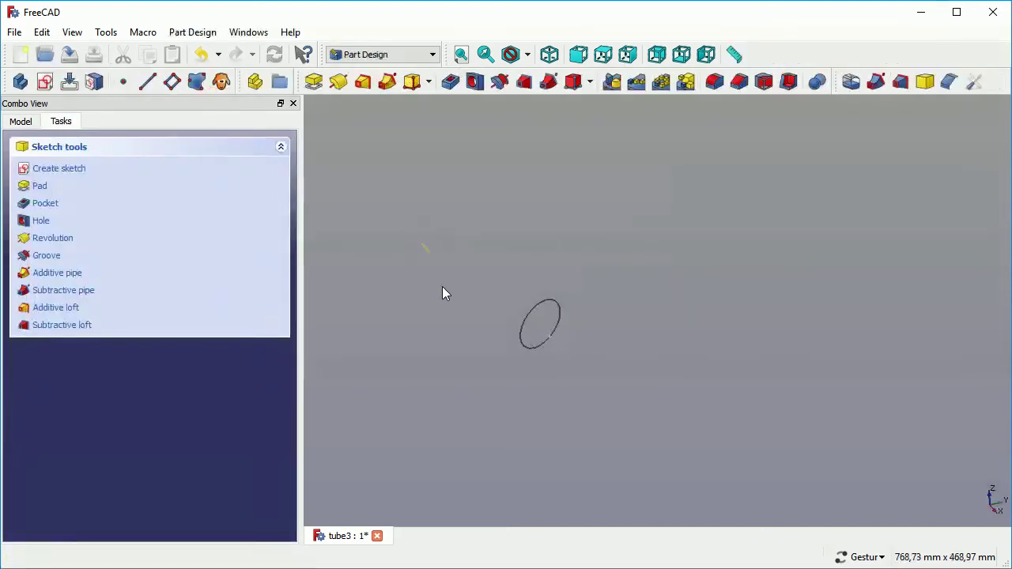
- Show the Groove tube again from the model tree
left_click(22, 122)
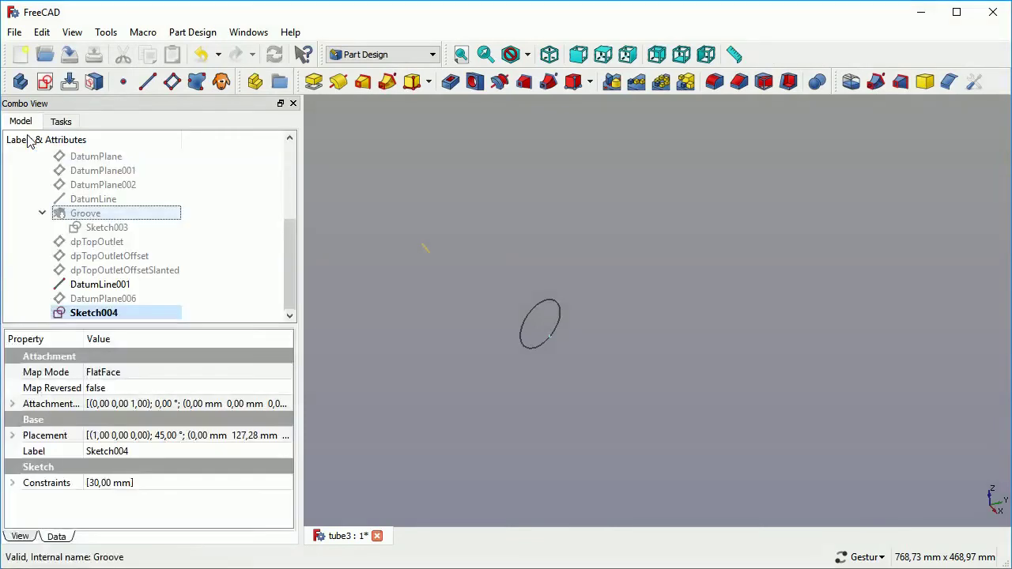
left_click(111, 220)
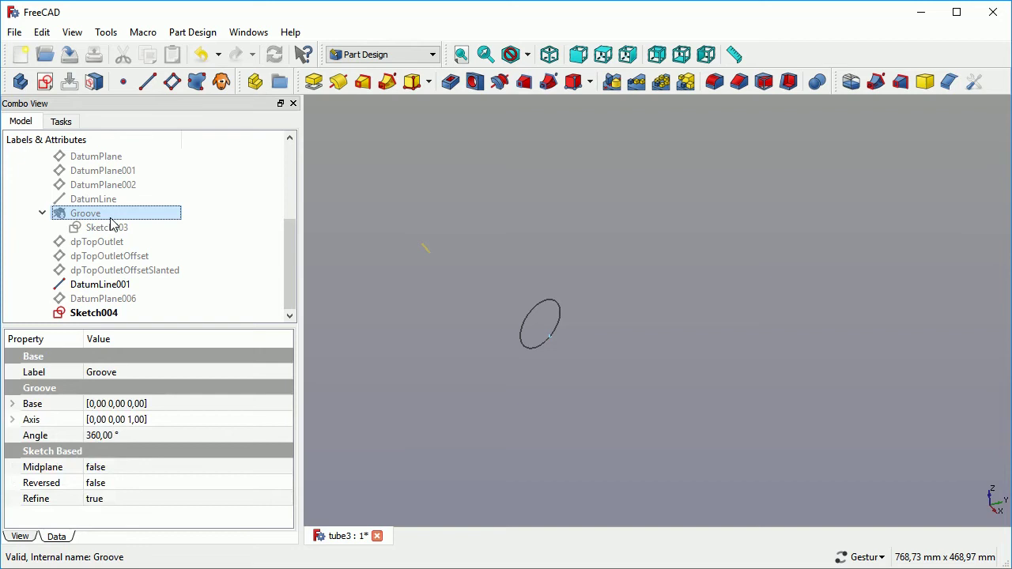
key("space")
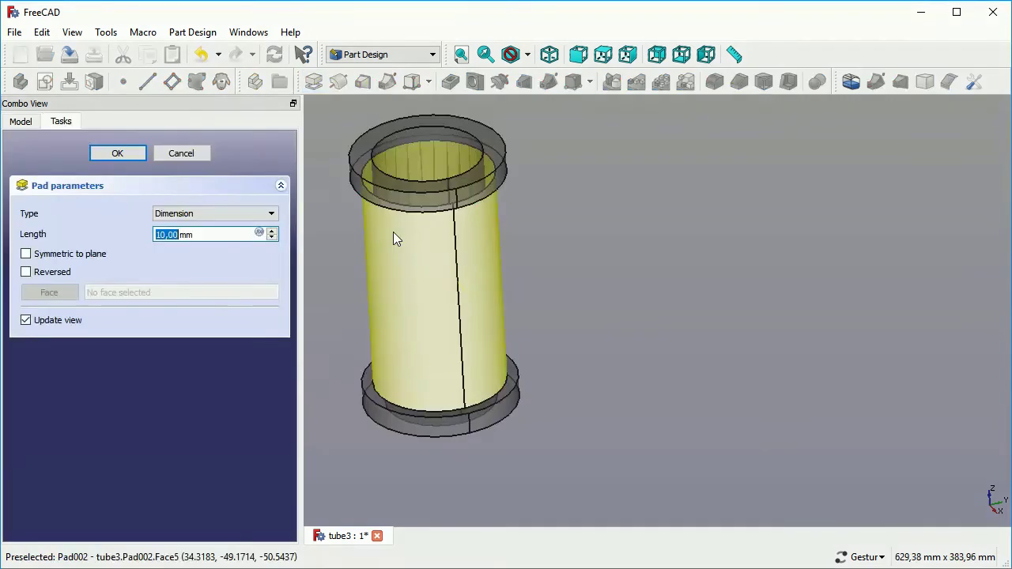
- Set the pad length to 130 mm, keeping the original unreversed direction
mouse_move(618, 158)
left_mouse_down()
mouse_move(608, 185)
mouse_move(615, 167)
left_mouse_up()
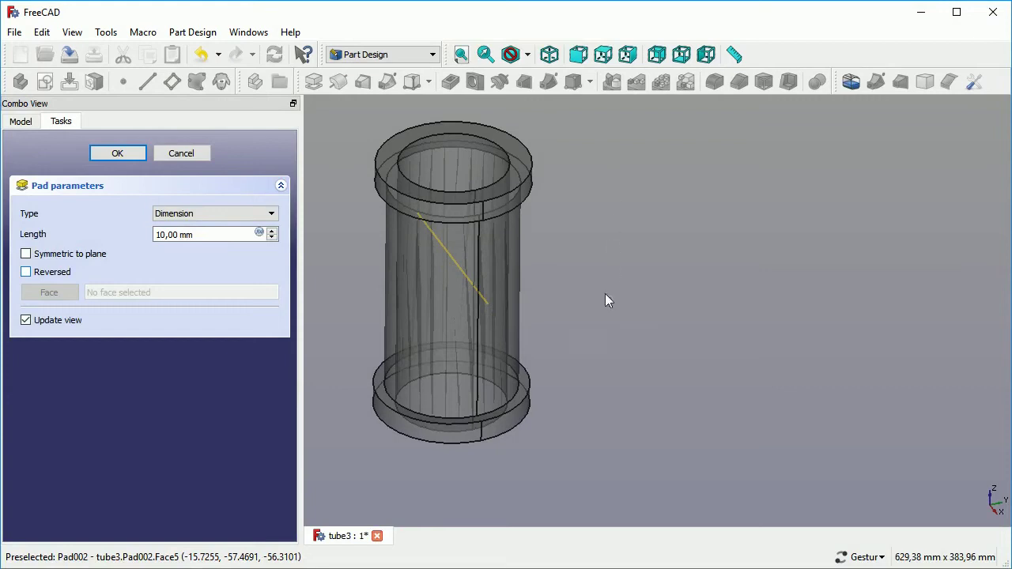
left_click(26, 271)
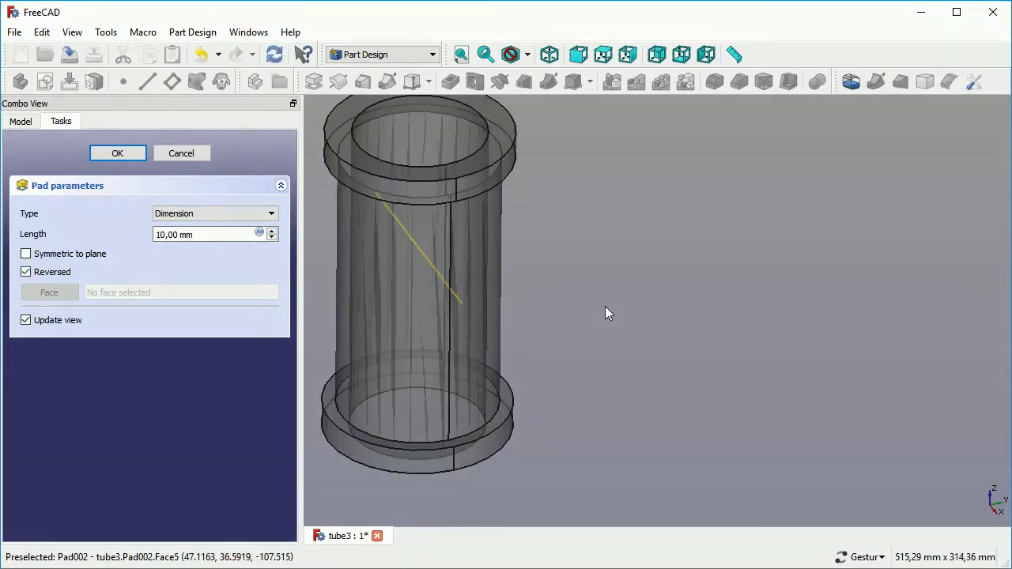
left_click_drag(605, 306, 478, 368)
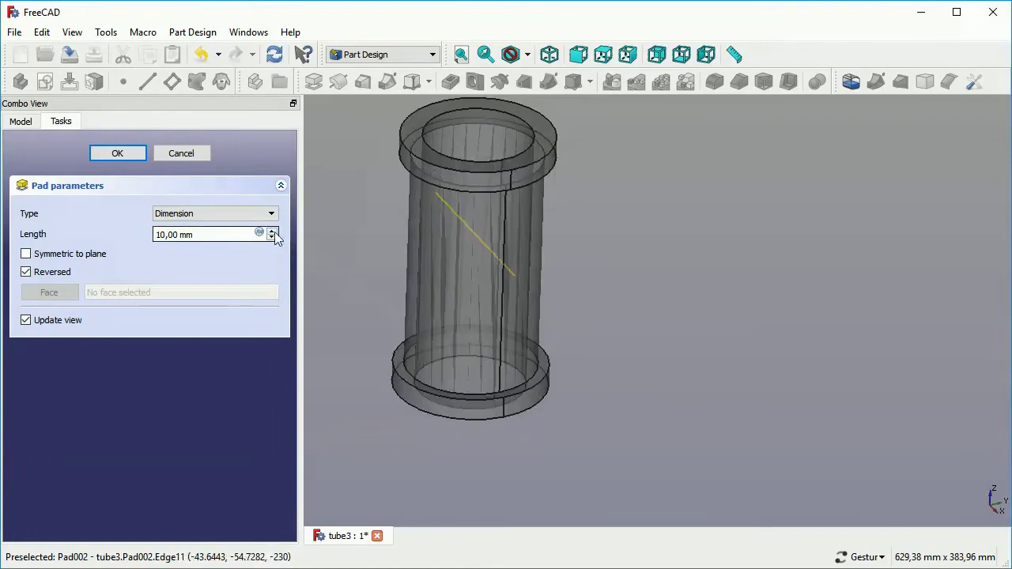
scroll(274, 231, "up", 5)
type("130")
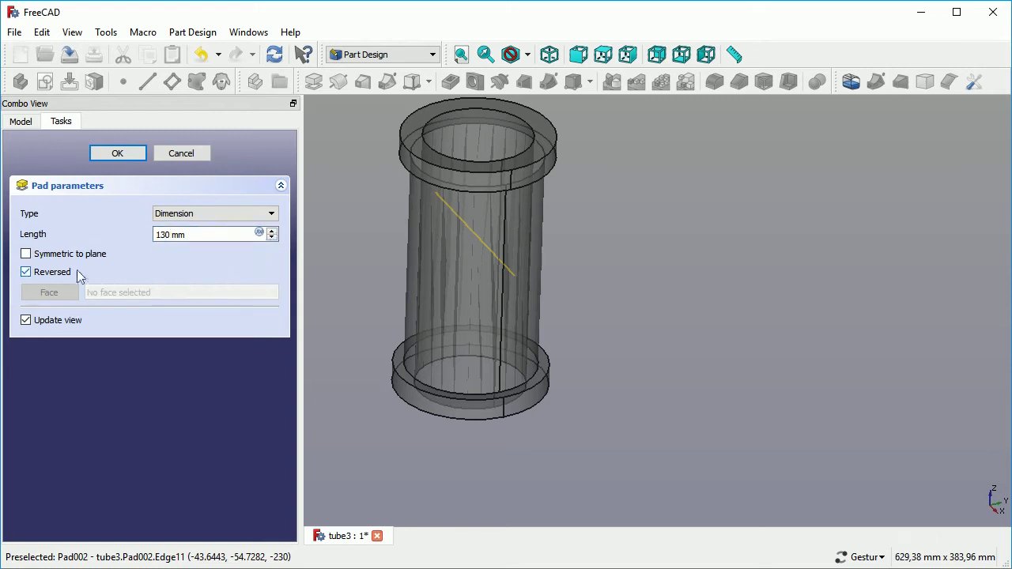
left_click(55, 273)
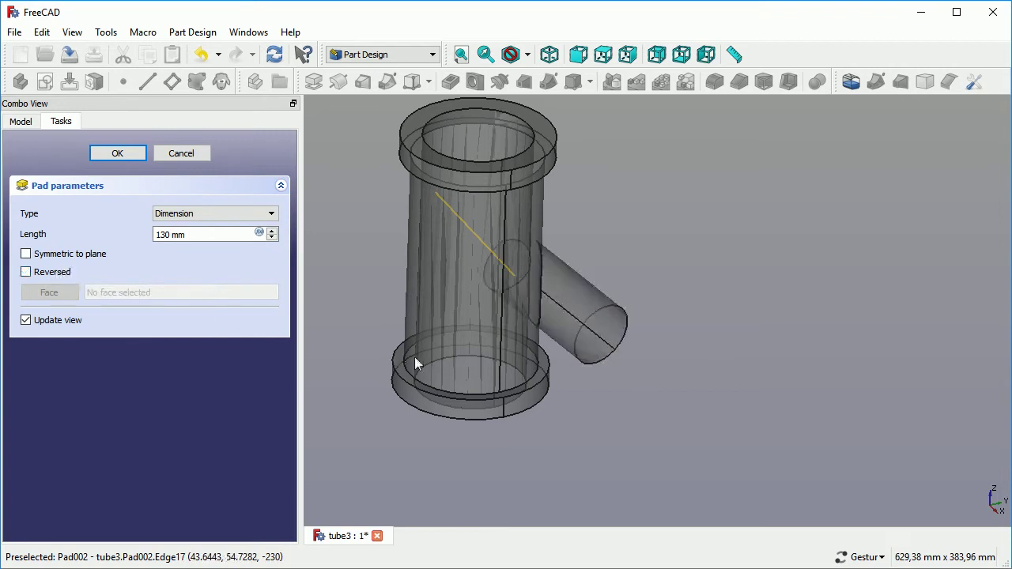
- Orbit around the slanted side outlet to check it, then confirm the 130 mm pad
left_click_drag(616, 407, 593, 356)
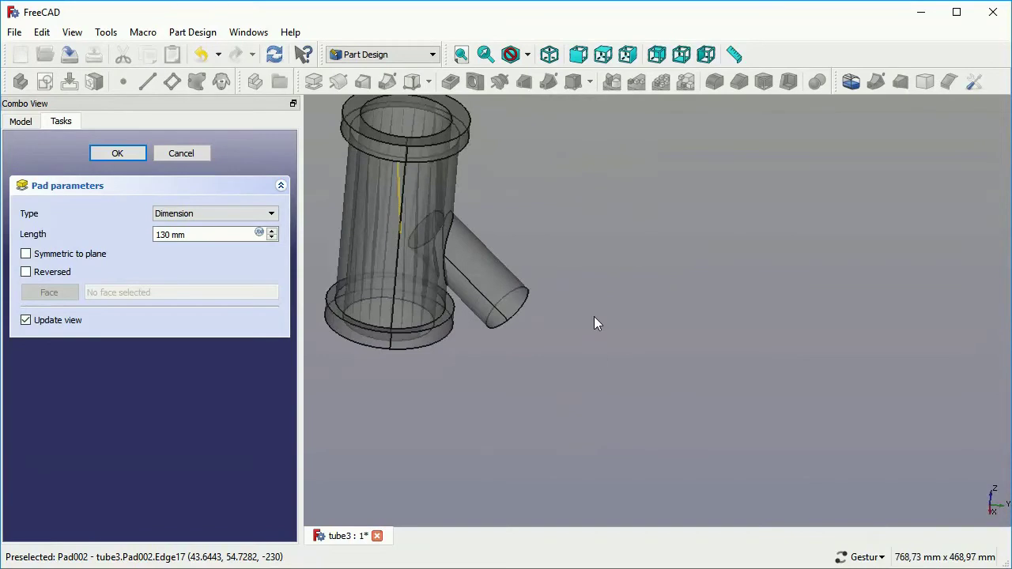
scroll(577, 284, "down", 2)
scroll(526, 223, "up", 3)
scroll(564, 226, "up", 1)
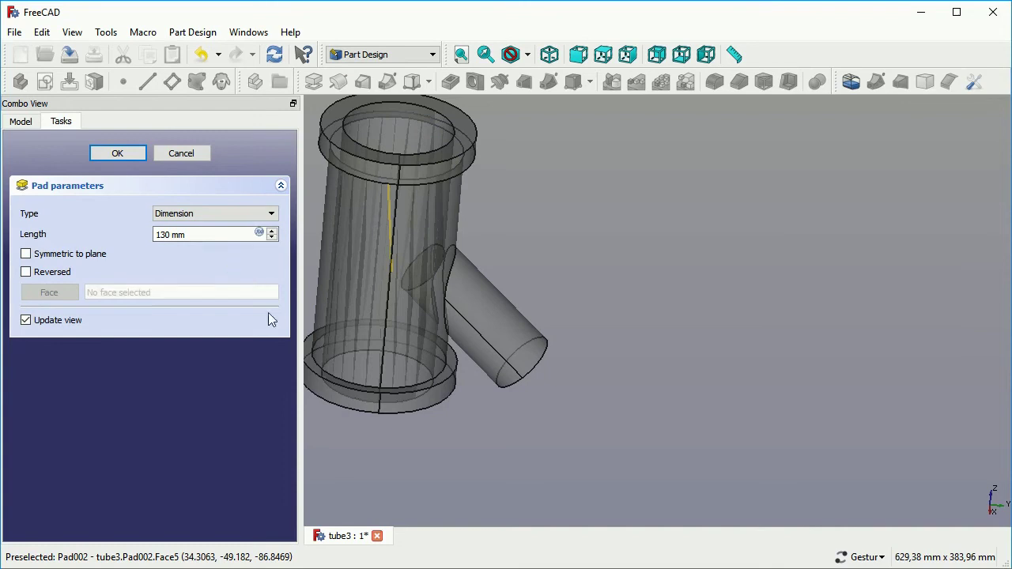
left_click_drag(361, 429, 464, 441)
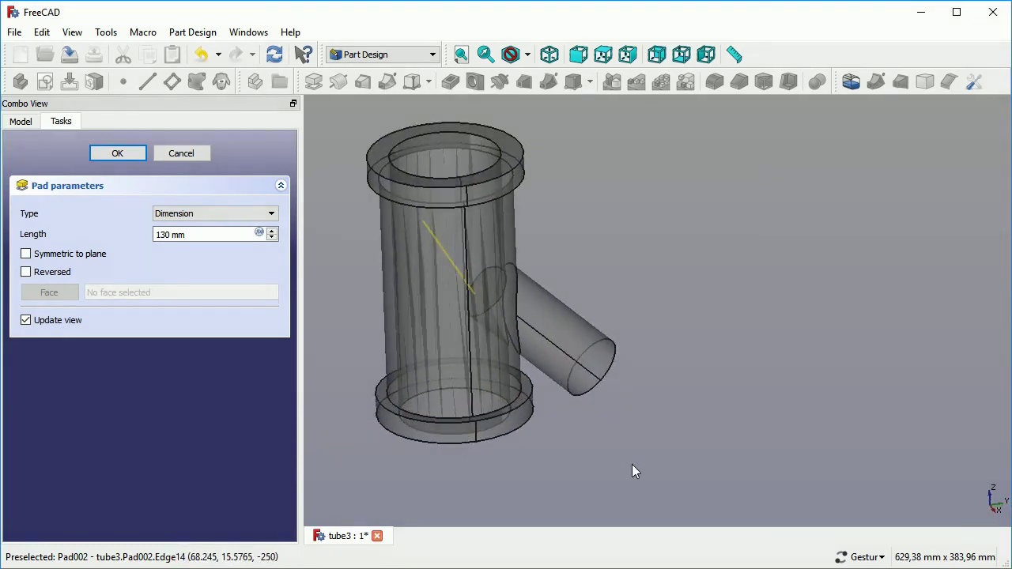
scroll(631, 472, "down", 3)
left_click_drag(632, 472, 678, 401)
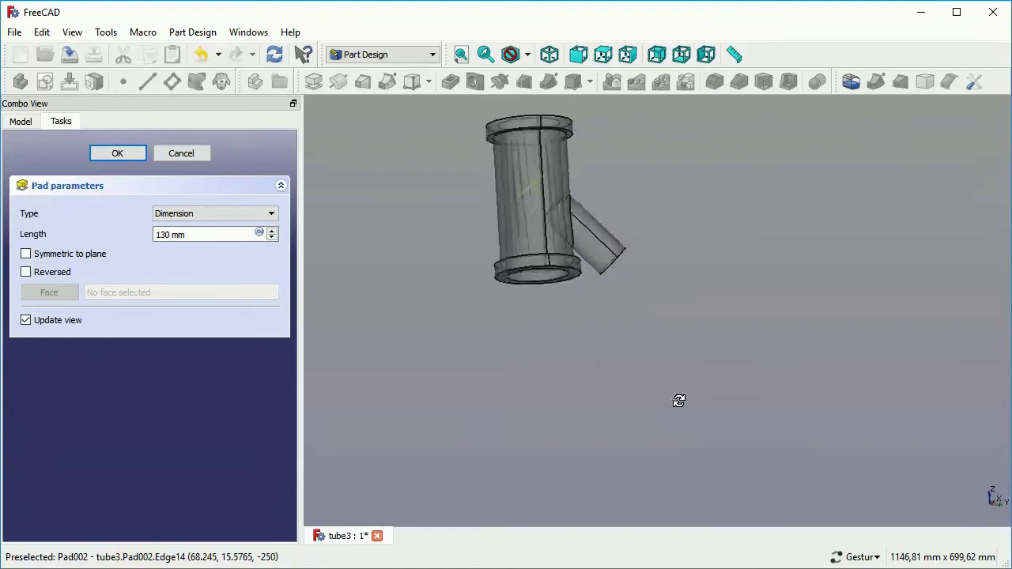
scroll(667, 341, "up", 4)
scroll(669, 350, "down", 4)
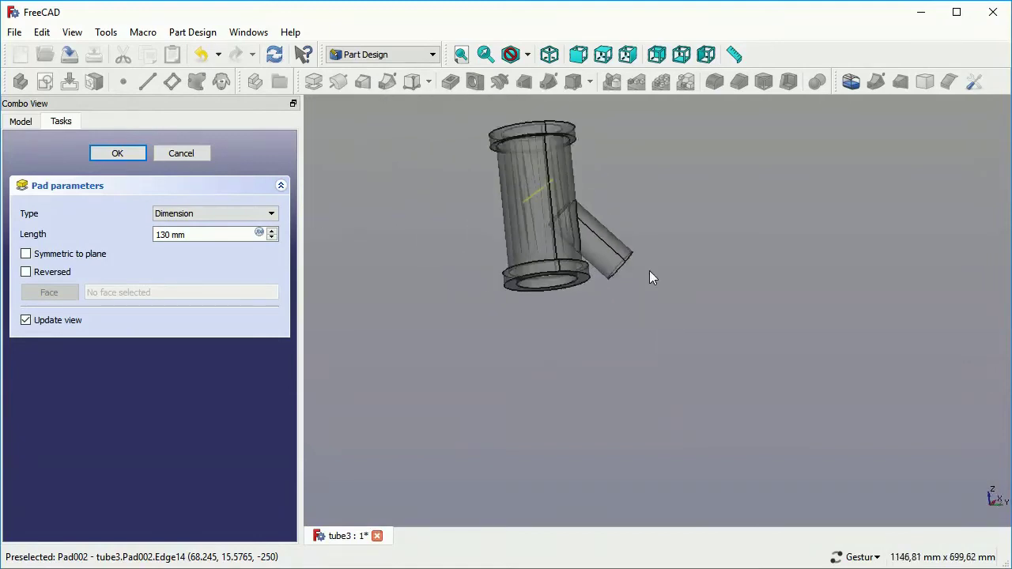
scroll(628, 212, "up", 4)
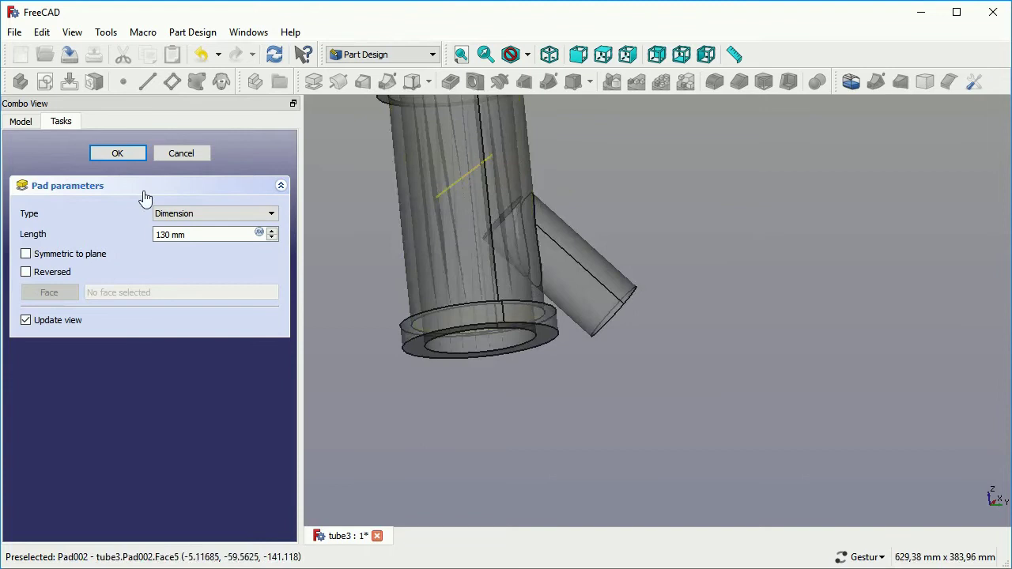
left_click(117, 154)
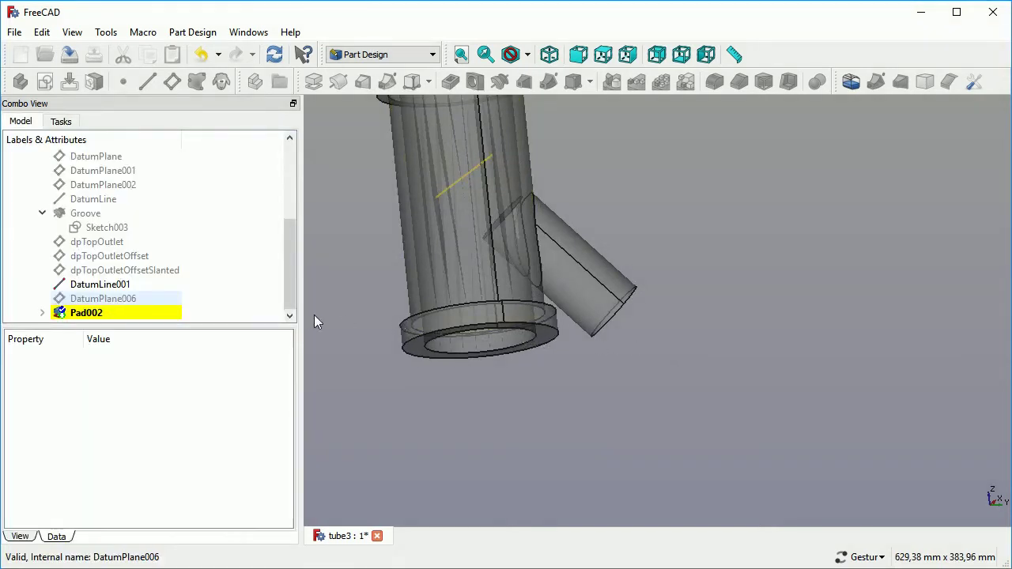
- Show the dpTopOutletOffsetSlanted datum plane and select Pad002
left_click(99, 301)
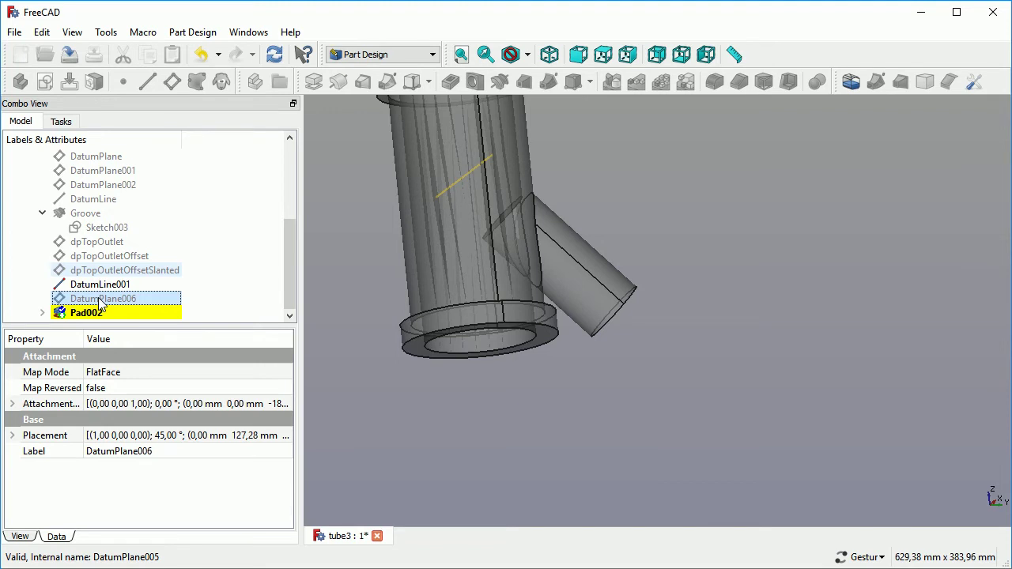
left_click(116, 272)
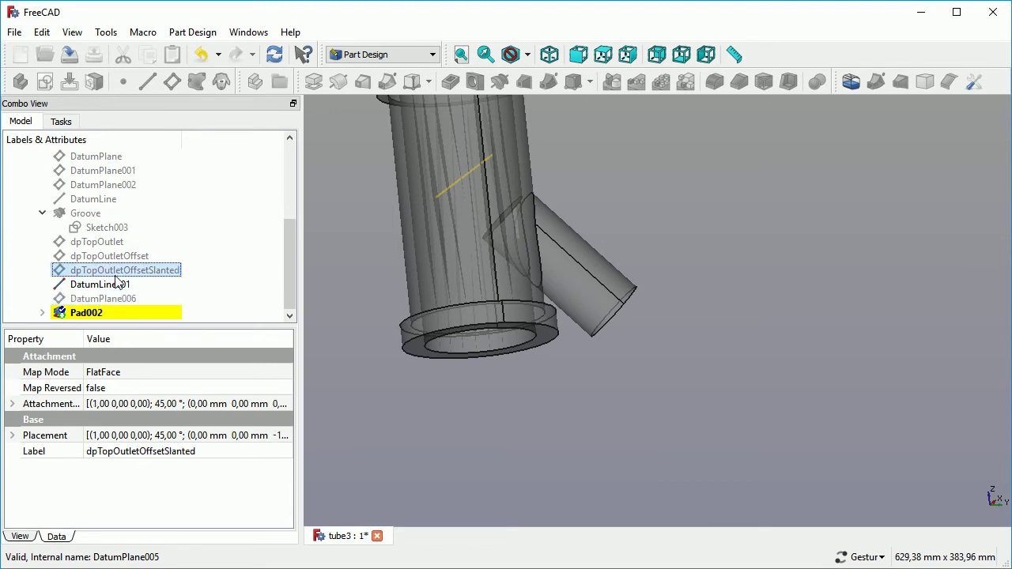
key("space")
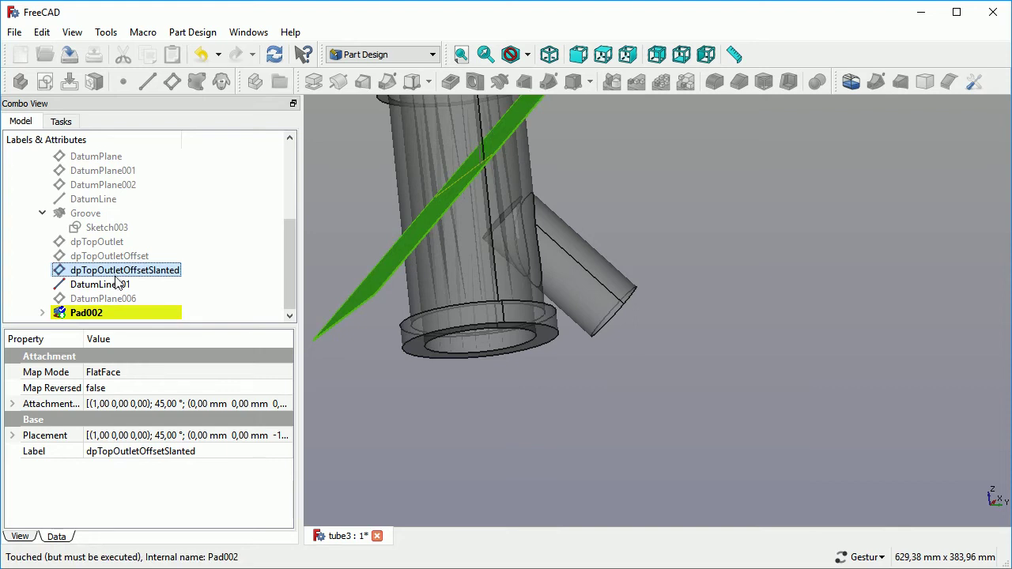
left_click(125, 311)
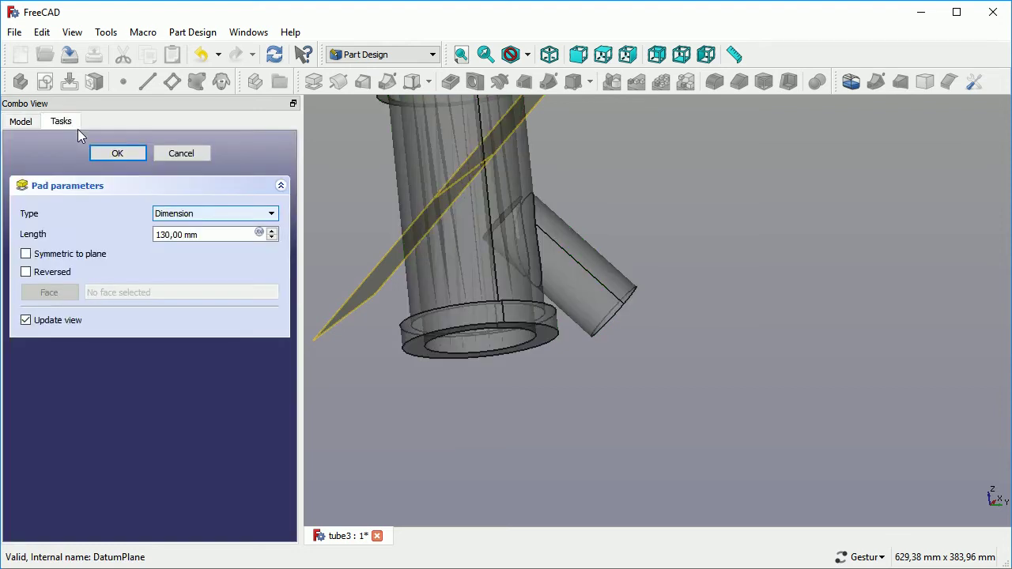
- Try the Up to face and To first end types for the outlet pad
left_click(217, 219)
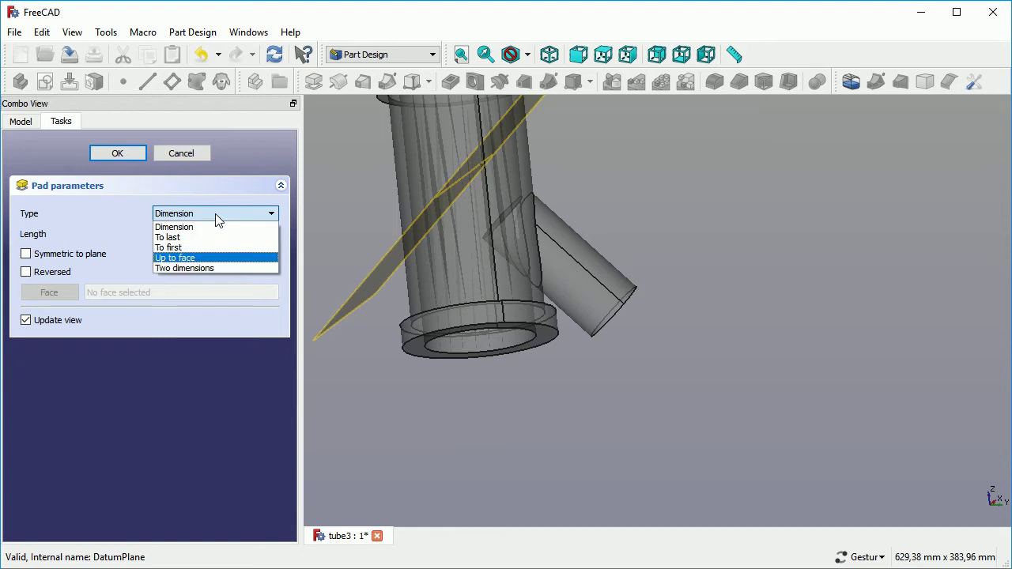
left_click(186, 258)
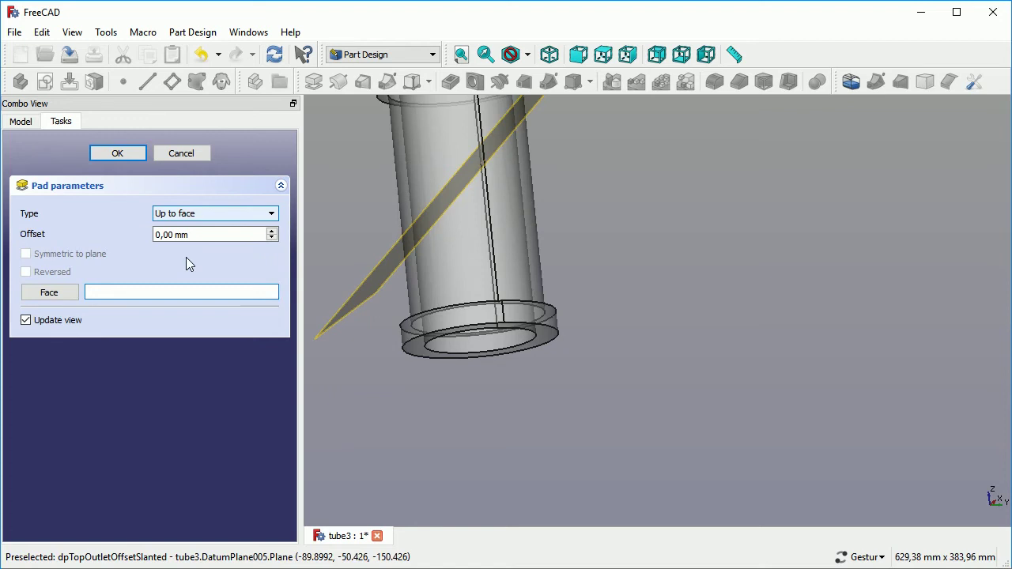
left_click(202, 219)
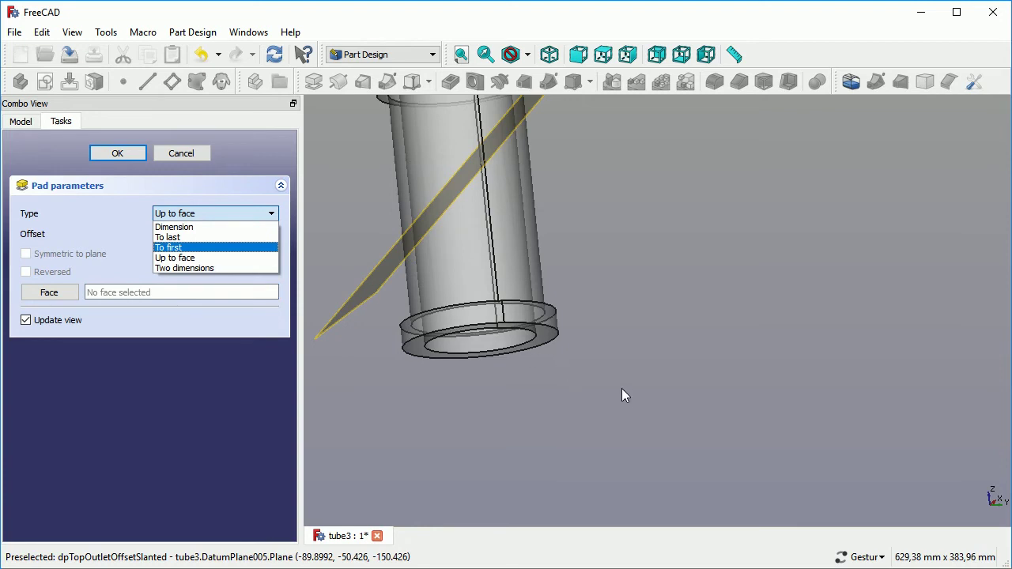
key("Return")
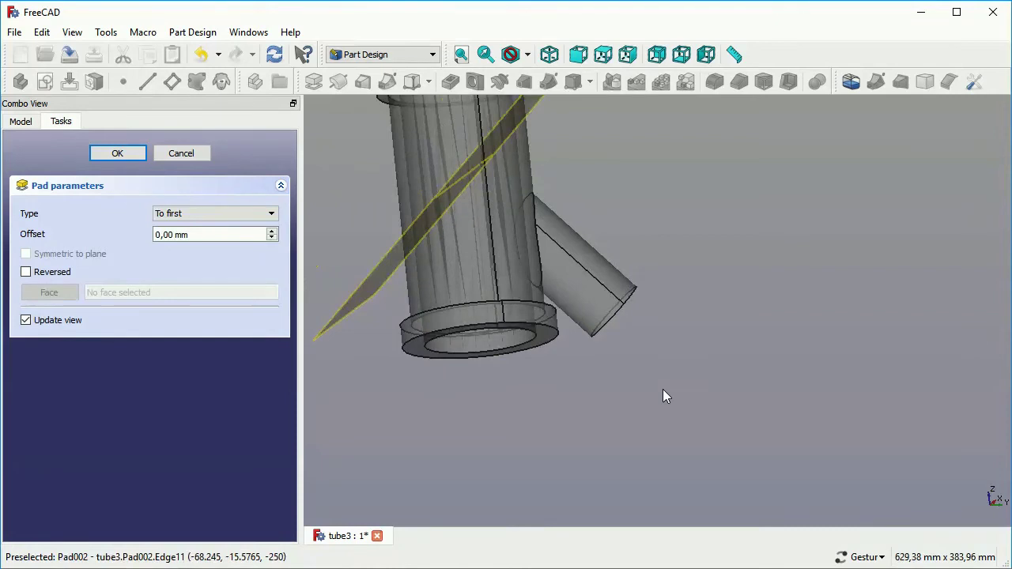
scroll(665, 395, "down", 1)
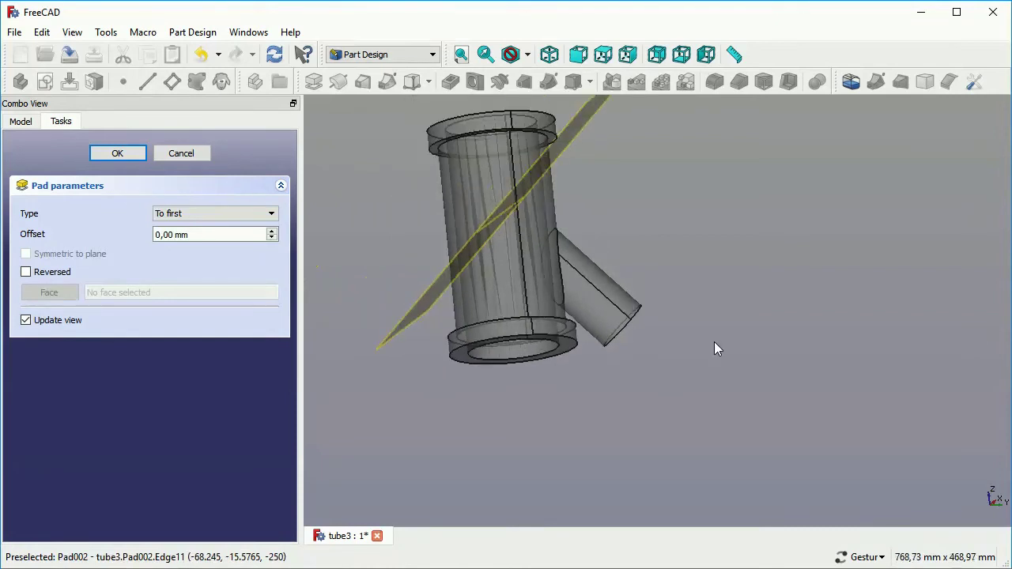
left_click_drag(712, 299, 669, 302)
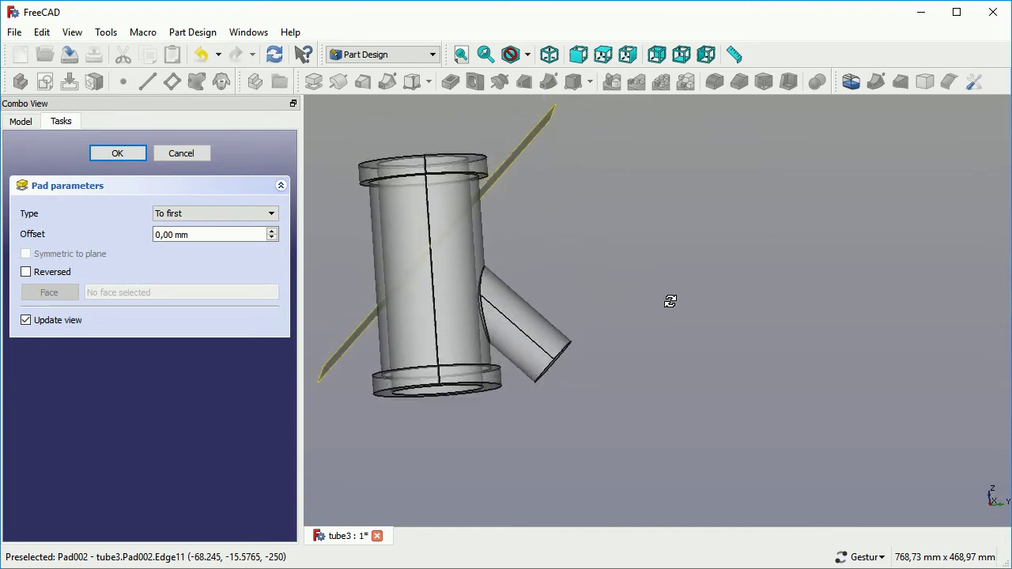
scroll(556, 385, "up", 1)
scroll(556, 385, "up", 1)
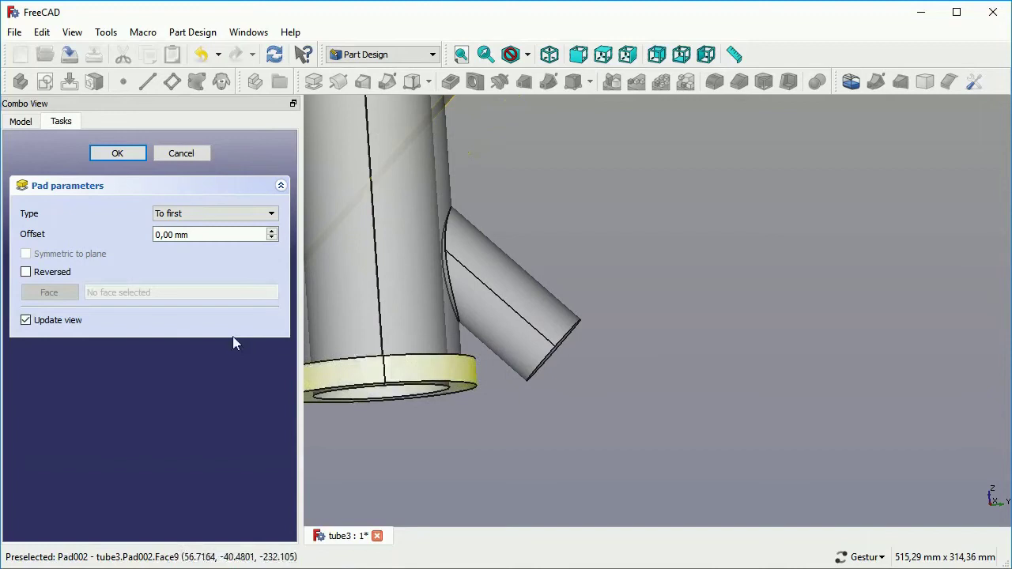
- Test Up to face on the slanted DatumPlane005, then settle on To first and confirm
left_click(194, 215)
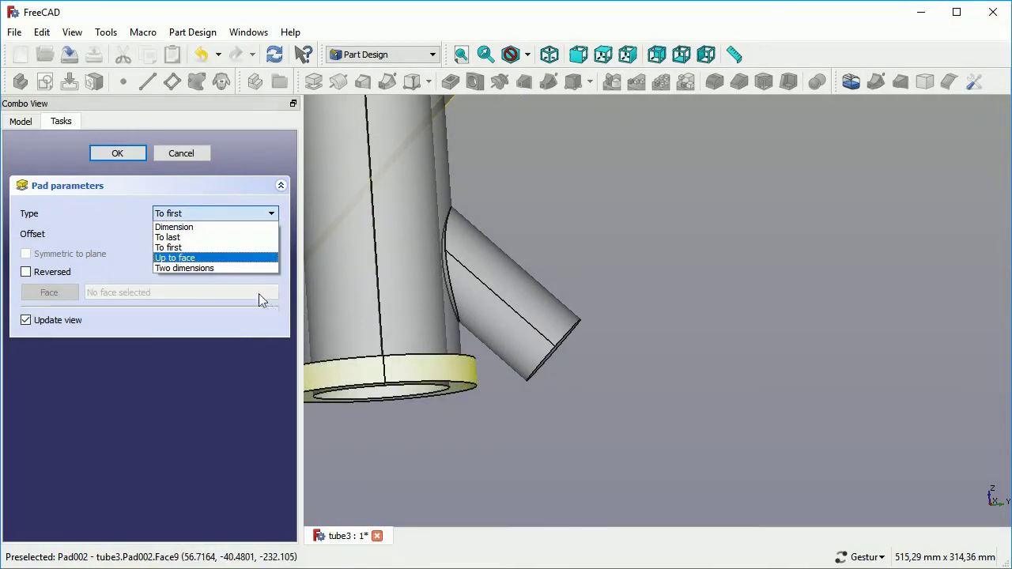
left_click(179, 259)
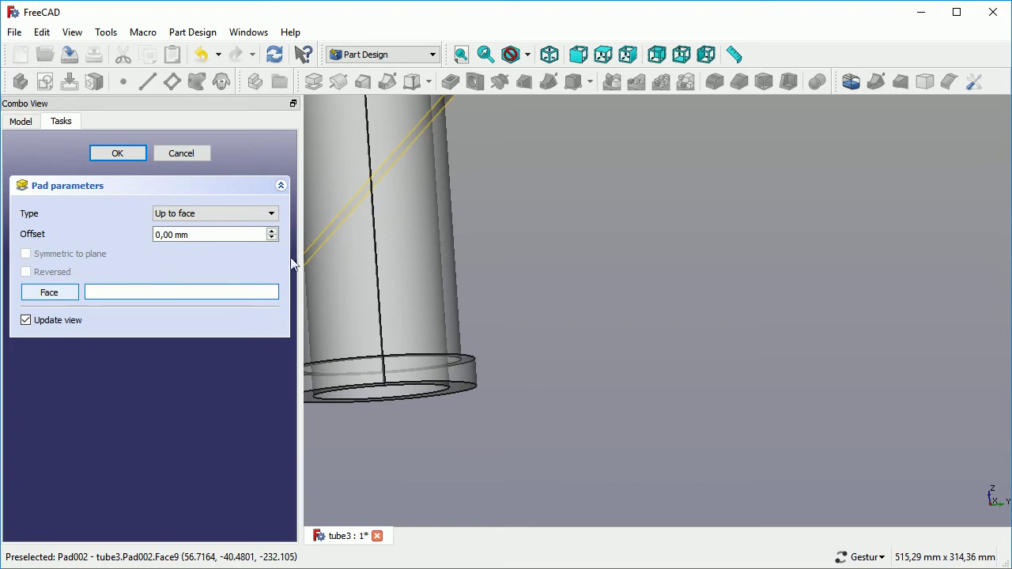
scroll(364, 273, "down", 3)
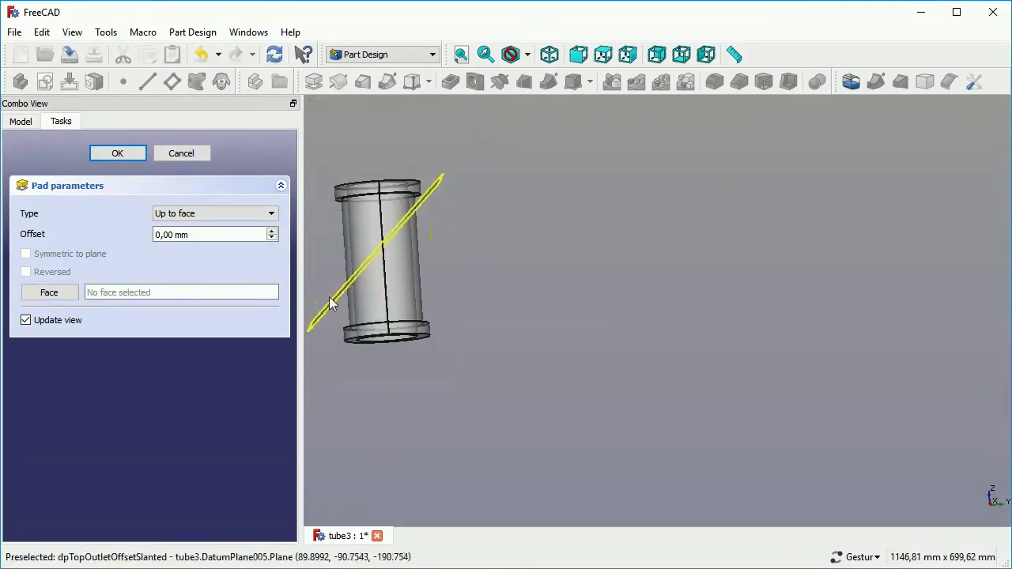
left_click(412, 209)
scroll(463, 237, "up", 1)
scroll(464, 238, "up", 1)
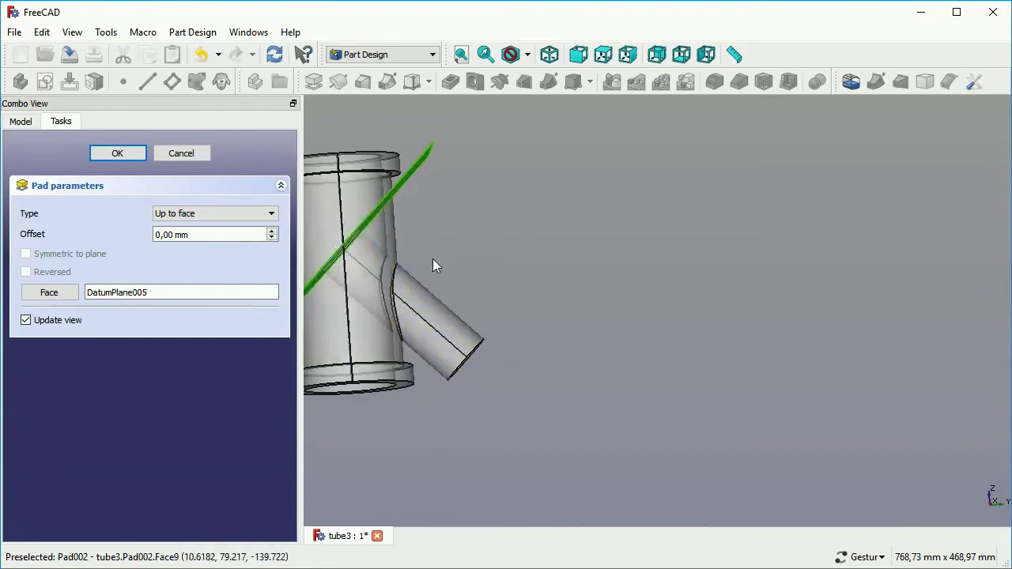
scroll(443, 261, "down", 2)
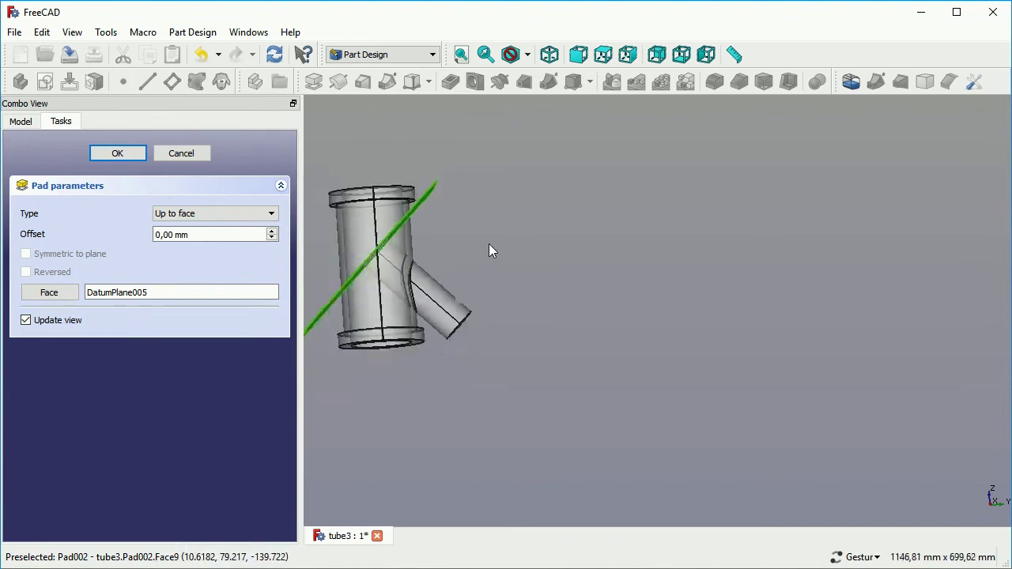
left_click(198, 220)
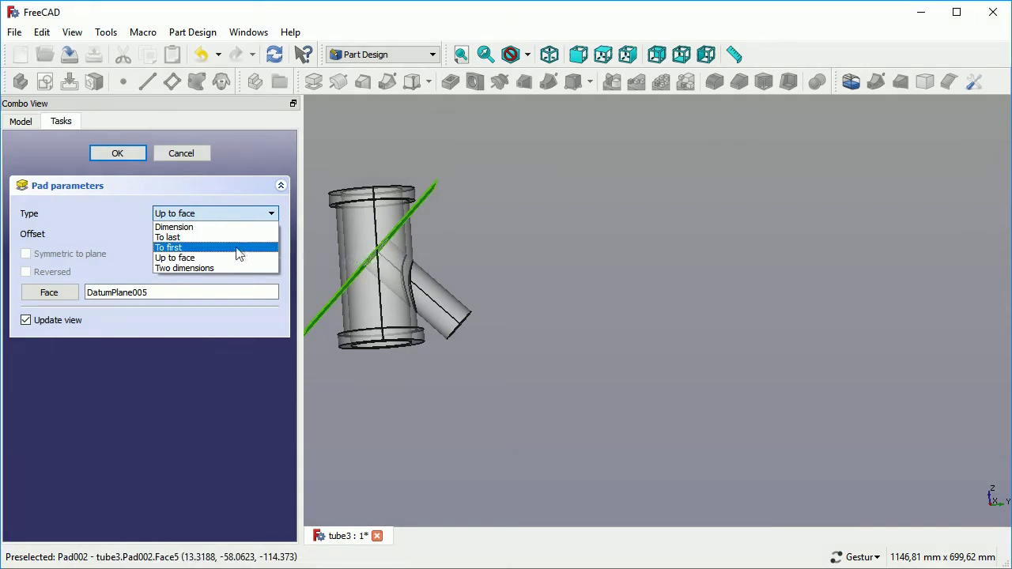
left_click(186, 247)
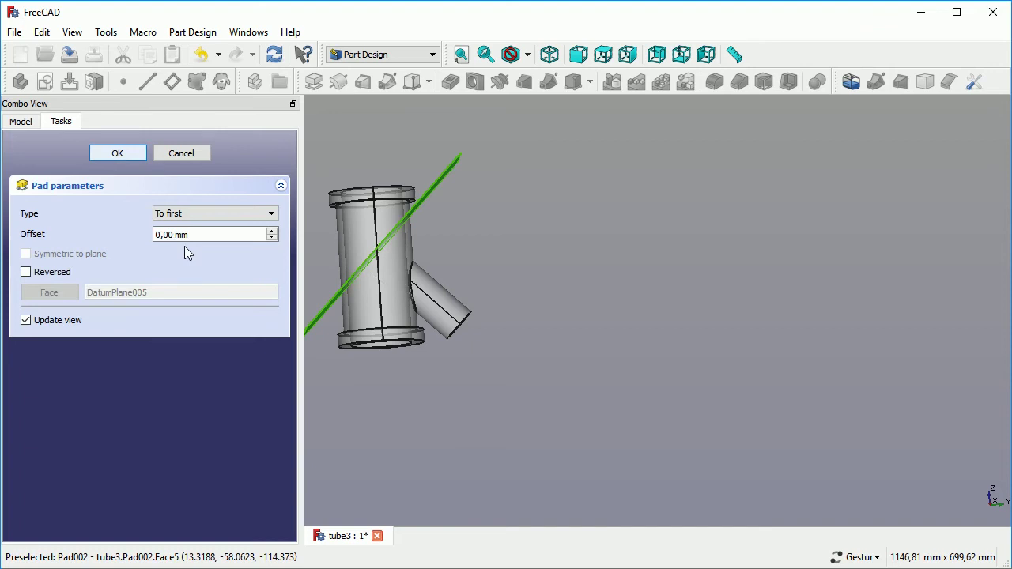
left_click(118, 154)
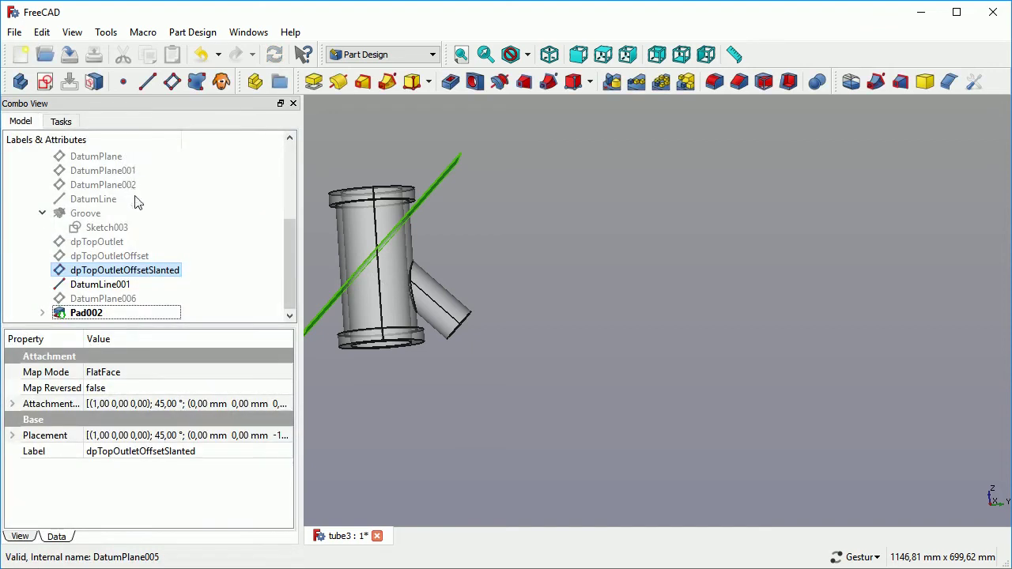
- Hide the dpTopOutletOffsetSlanted datum plane and select the side outlet's flat end face
left_click(155, 270)
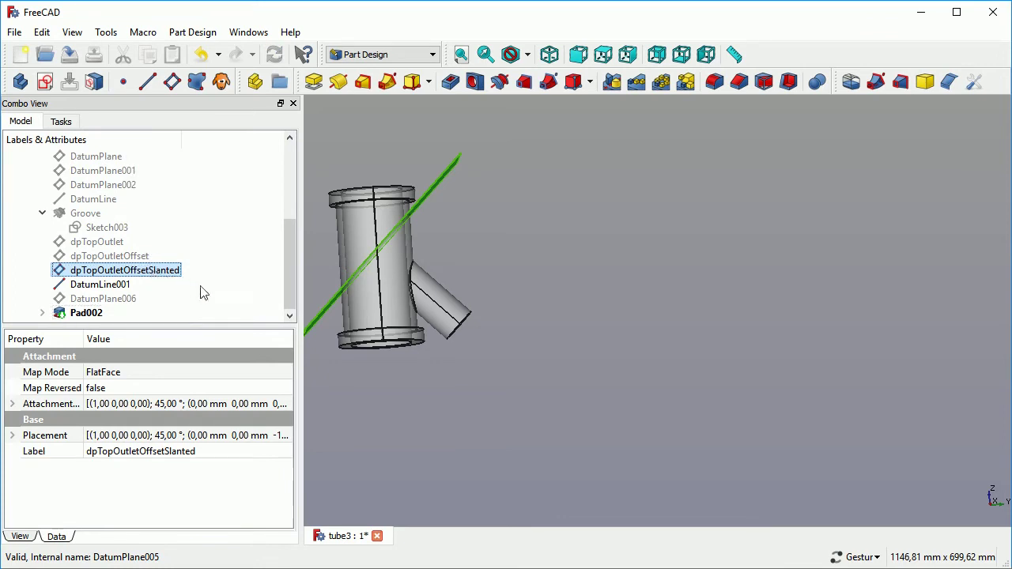
key("space")
scroll(440, 354, "up", 1)
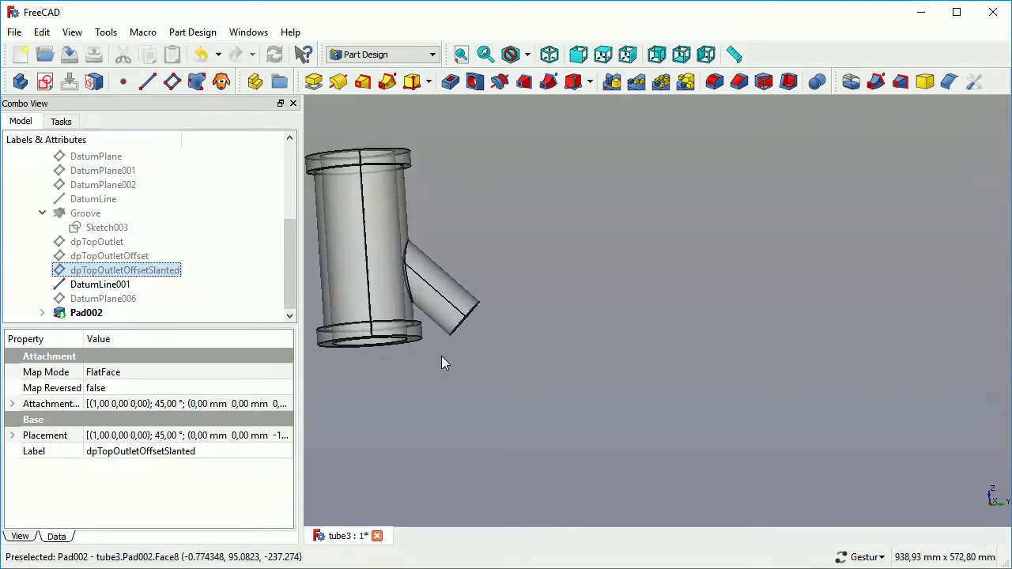
scroll(510, 368, "up", 1)
scroll(510, 368, "down", 3)
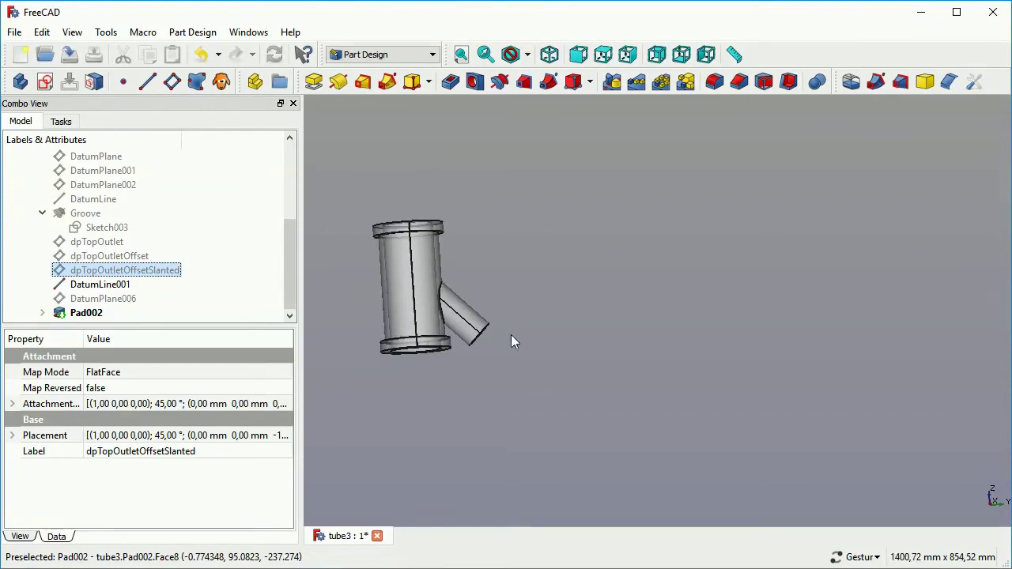
left_click_drag(589, 368, 486, 266)
scroll(500, 216, "up", 3)
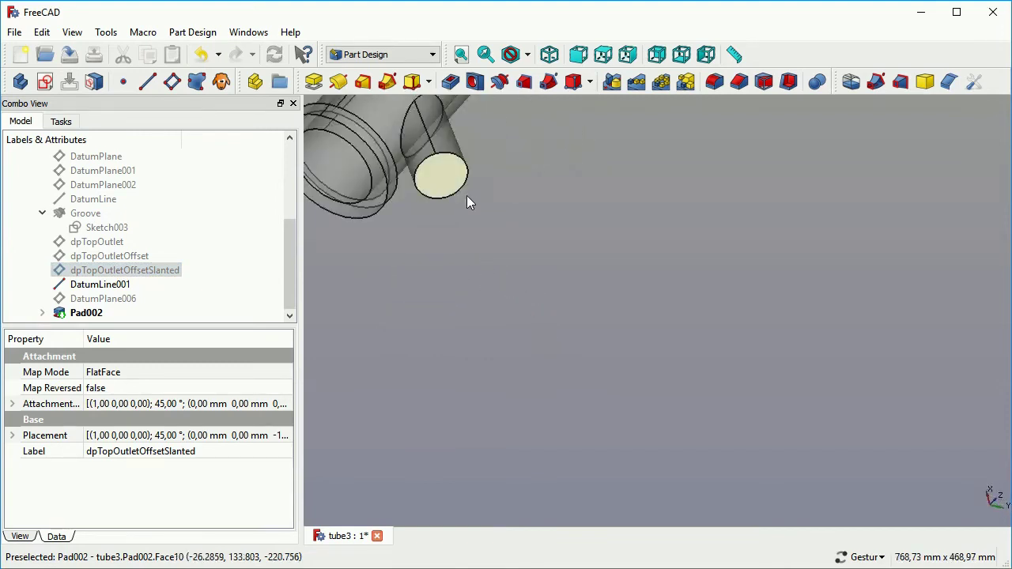
left_click(438, 185)
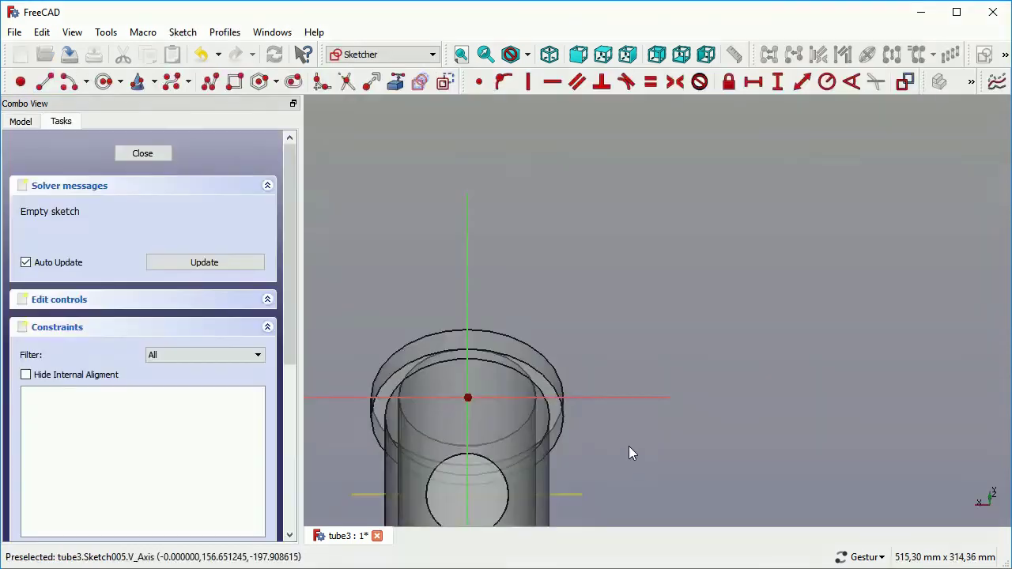
- Draw a small circle inside the outlet circle on the end-face sketch
scroll(515, 506, "down", 1)
scroll(507, 510, "up", 3)
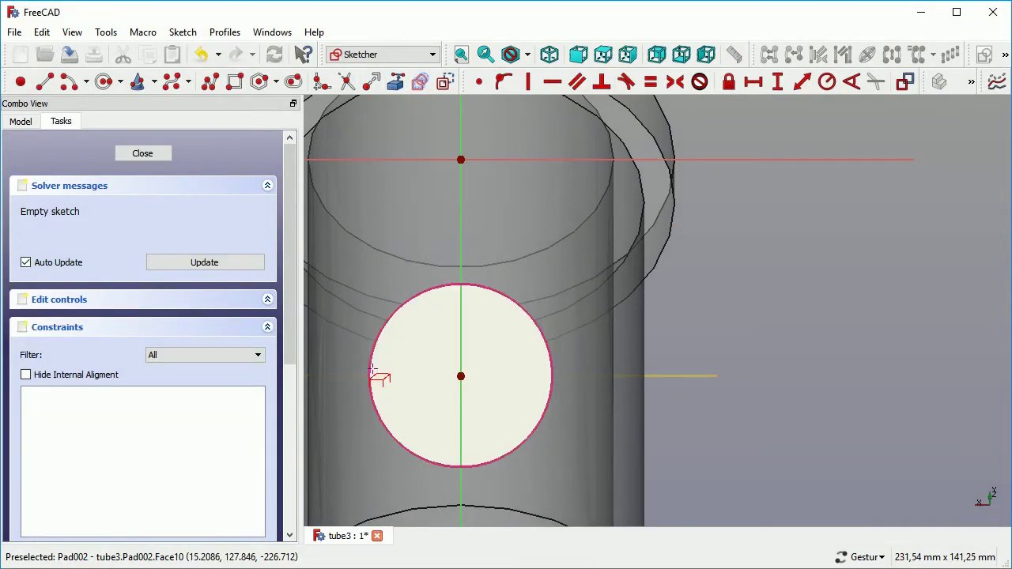
key("g")
key("c")
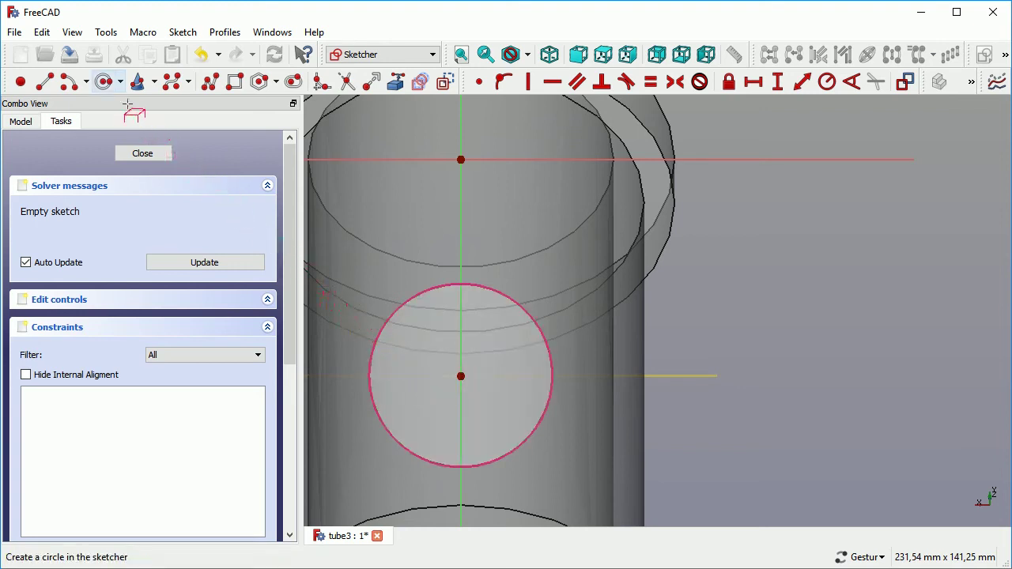
left_click(104, 82)
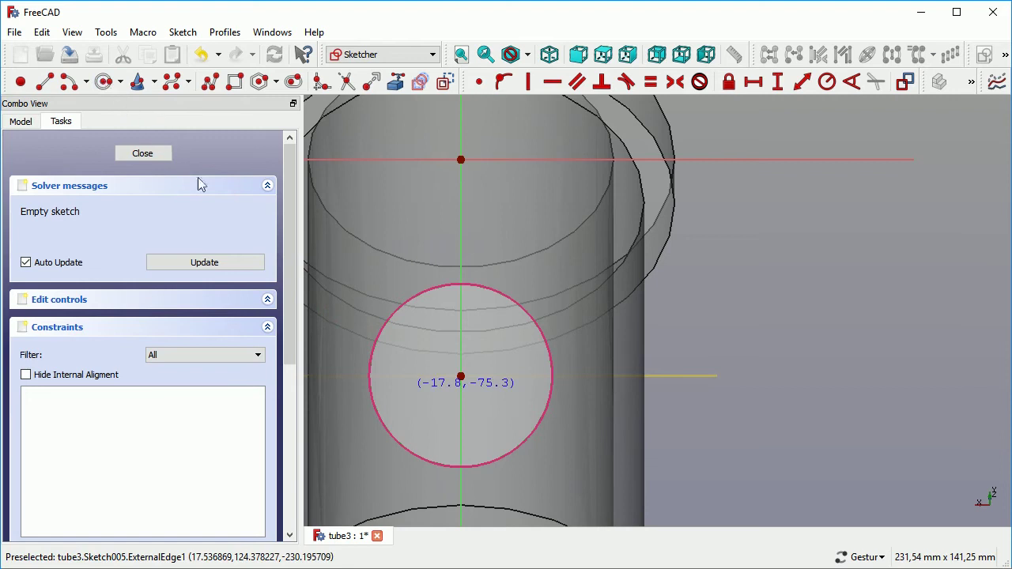
left_click(406, 390)
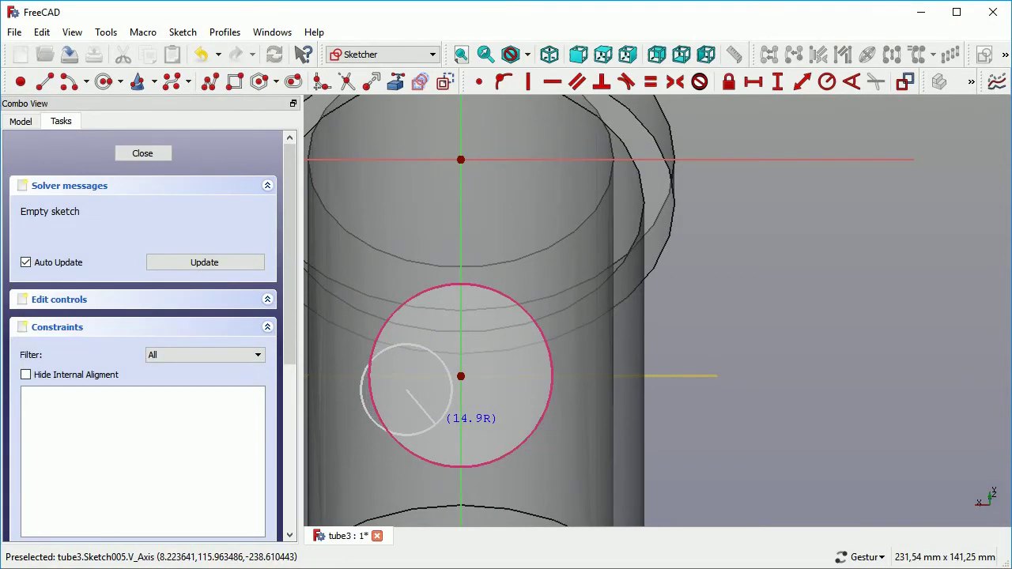
left_click(433, 424)
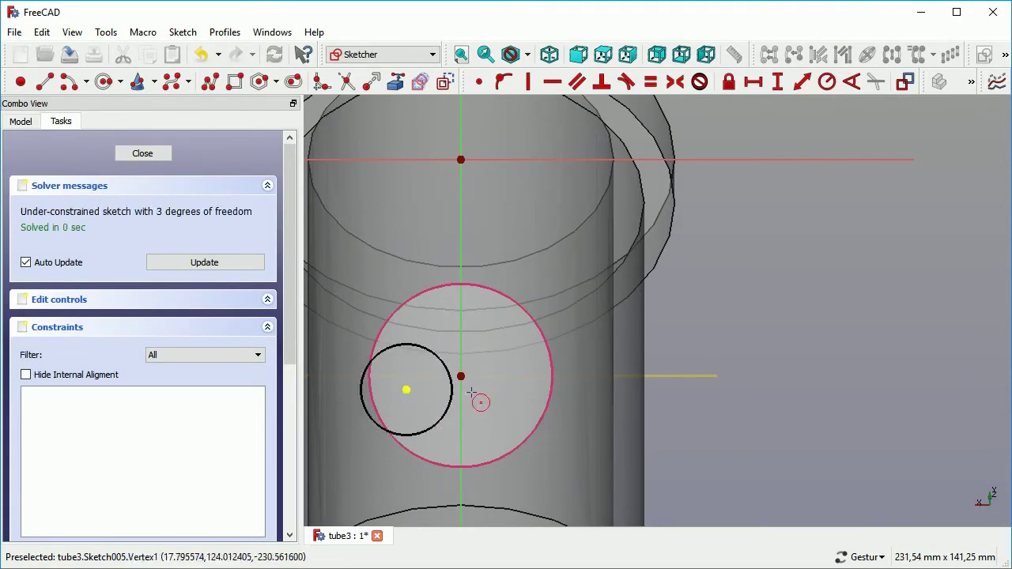
right_click(408, 395)
- Make the small circle's centre coincident with the outlet circle's centre
left_click(407, 390)
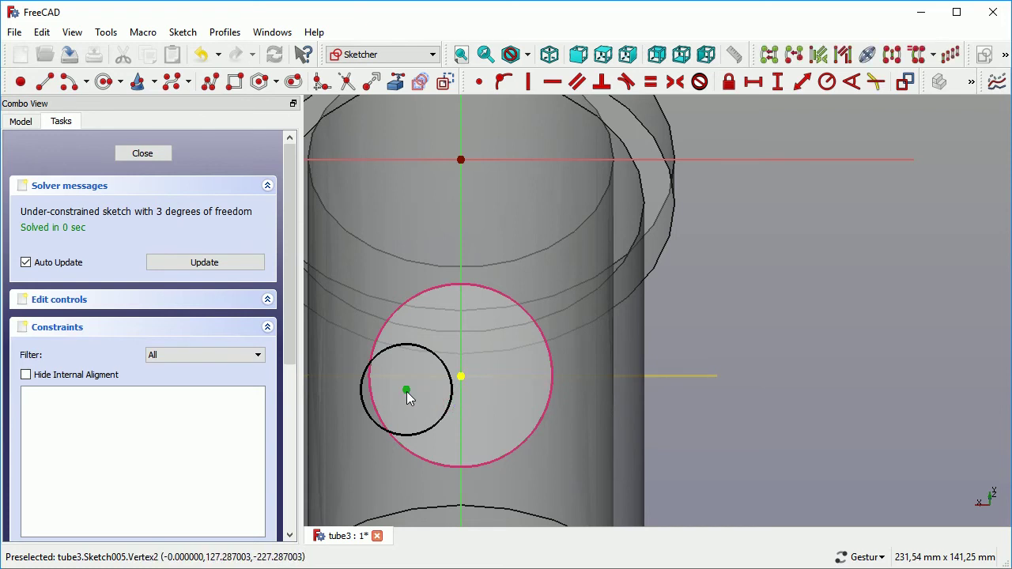
left_click(463, 378)
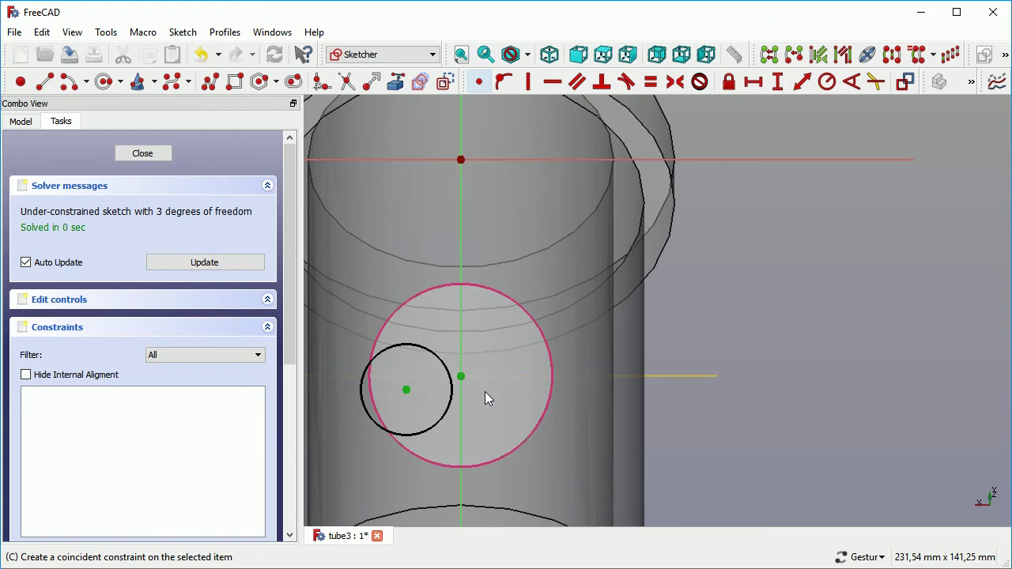
key("c")
scroll(524, 412, "up", 1)
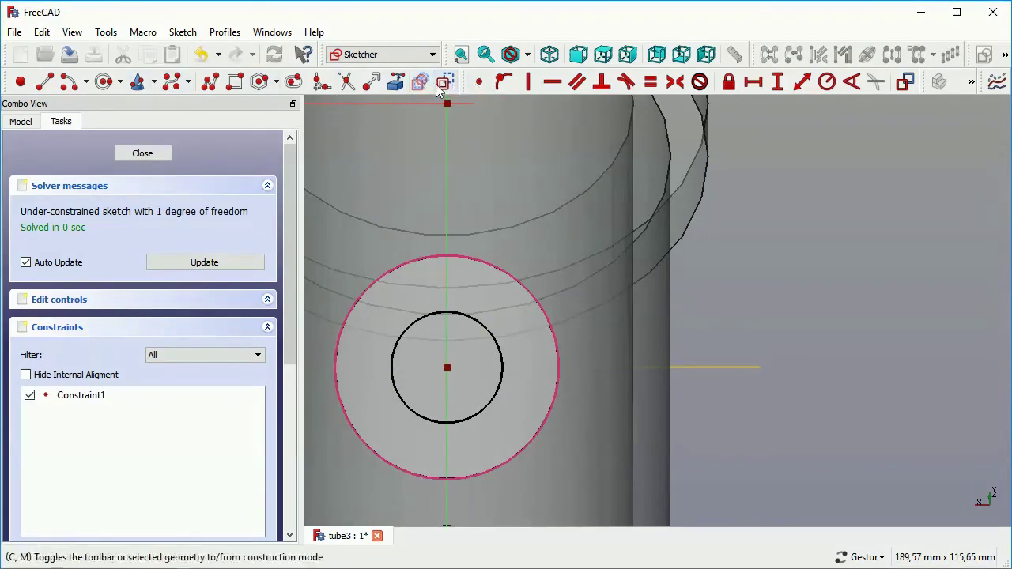
key("l")
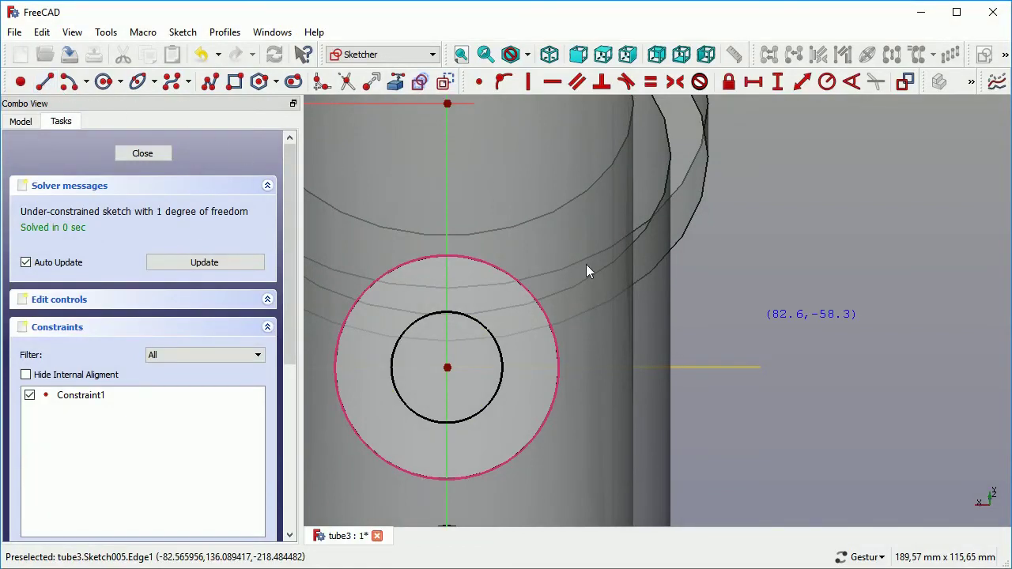
- Draw a short construction line to the right of the outlet circles
left_click(756, 321)
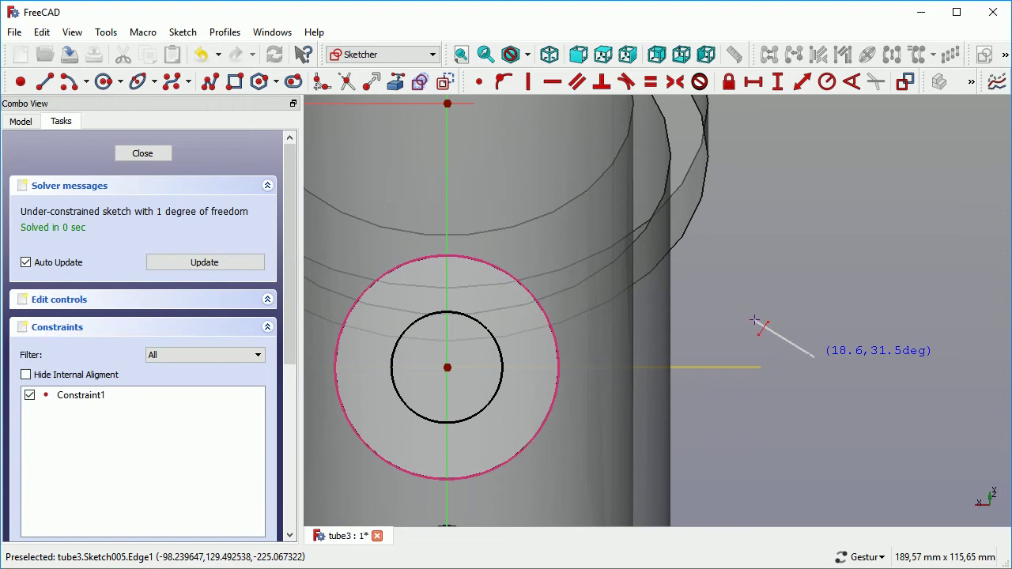
left_click(816, 358)
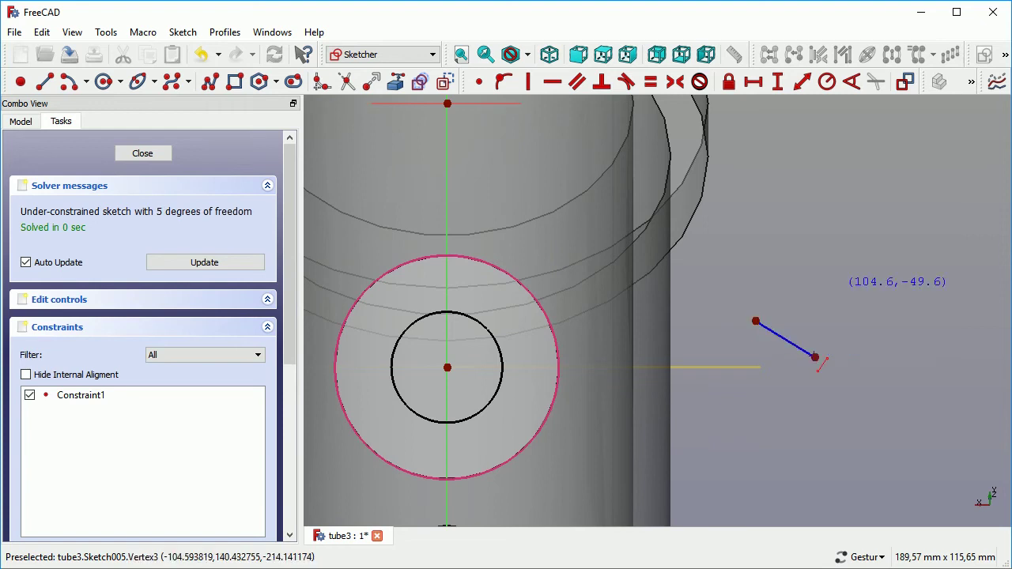
key("c")
key("m")
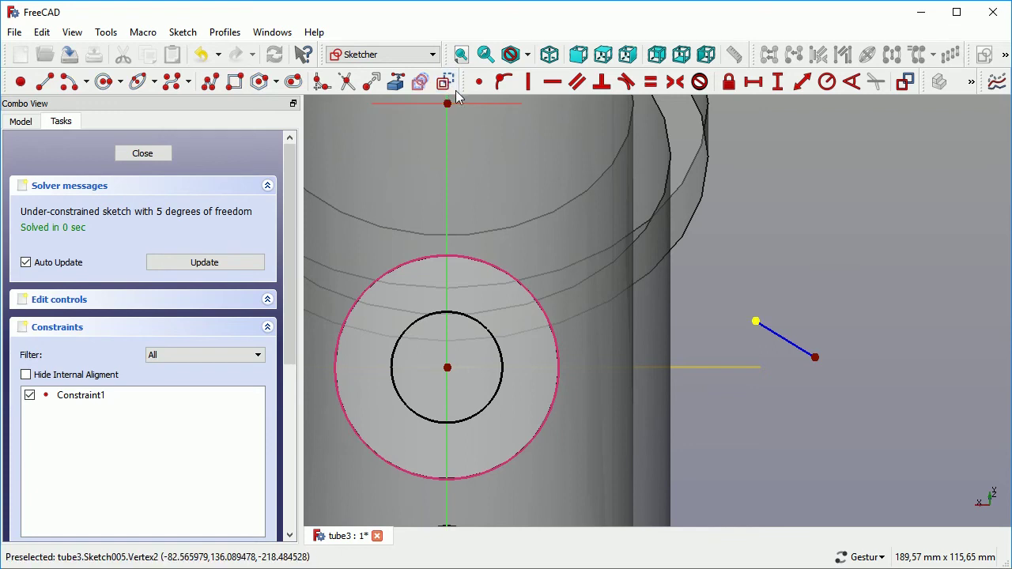
left_click(756, 322)
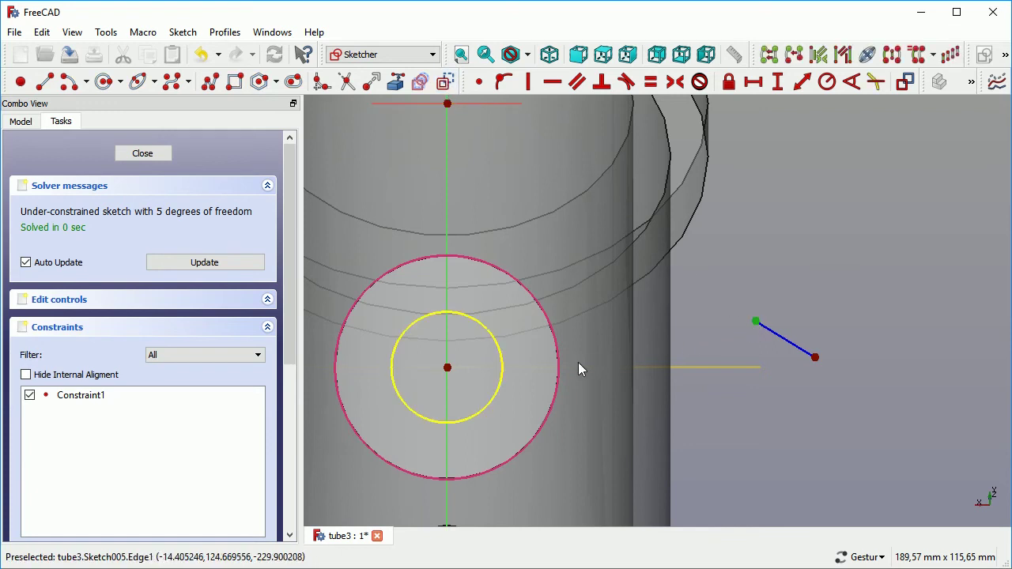
left_click_drag(504, 386, 506, 386)
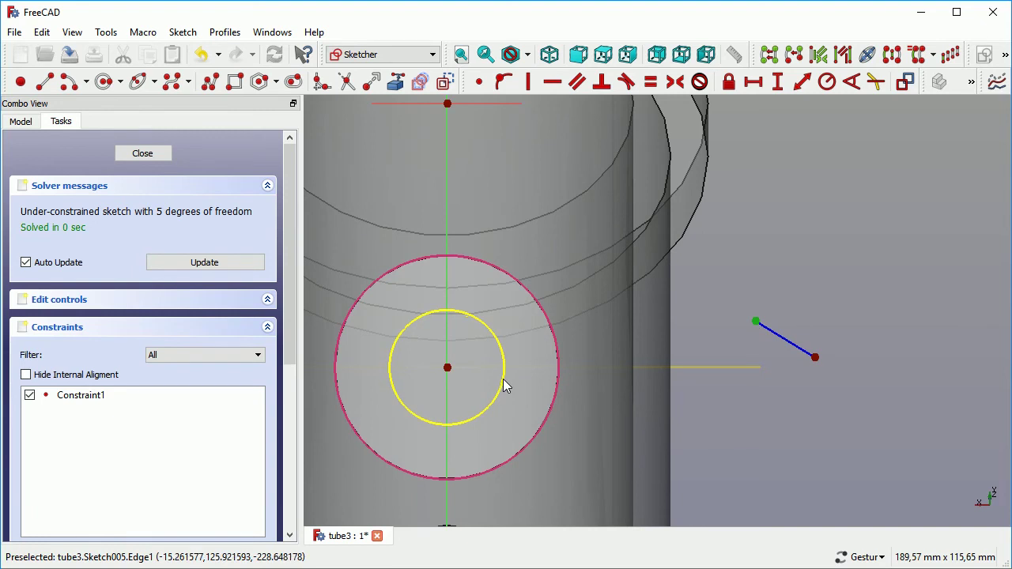
- Attach the line's endpoints to the sketch circle and the outlet's outer edge
left_click(504, 373)
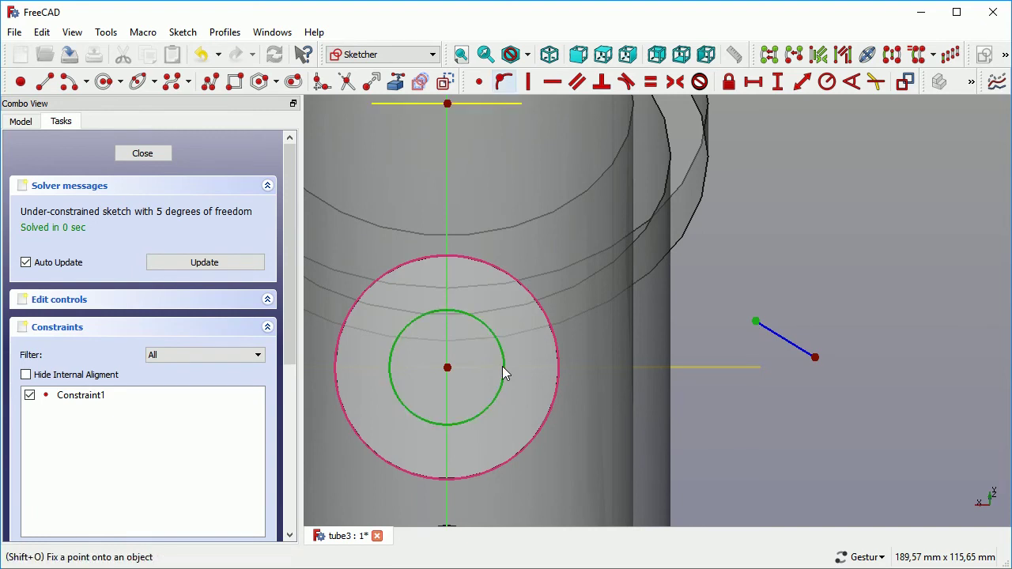
left_click(503, 81)
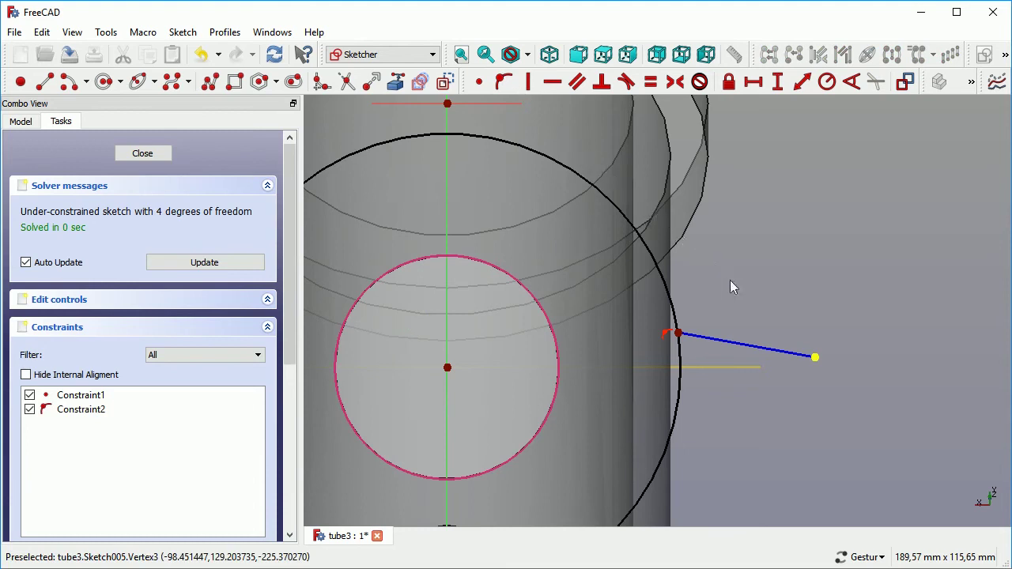
left_click_drag(815, 360, 568, 381)
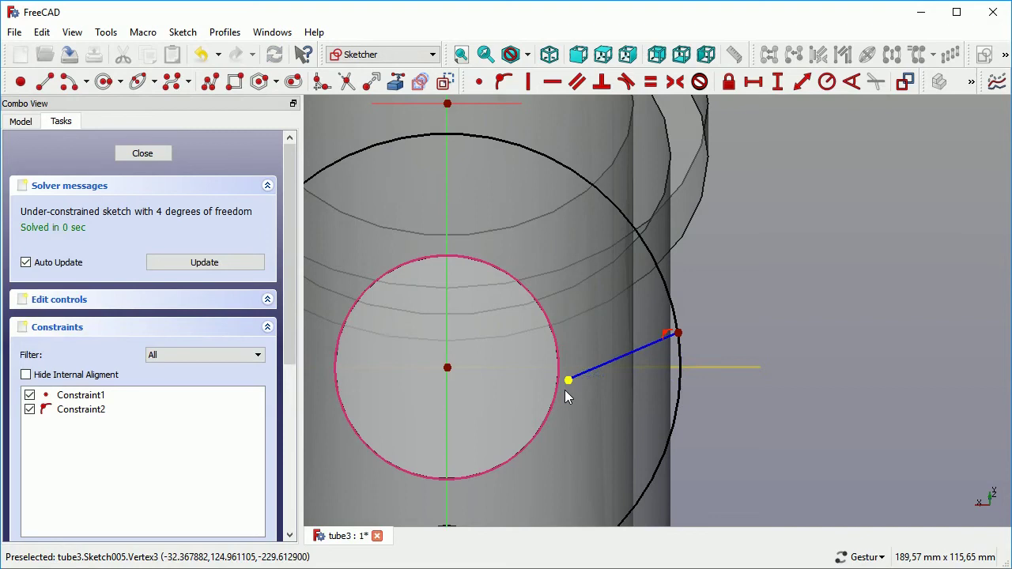
left_click(567, 387)
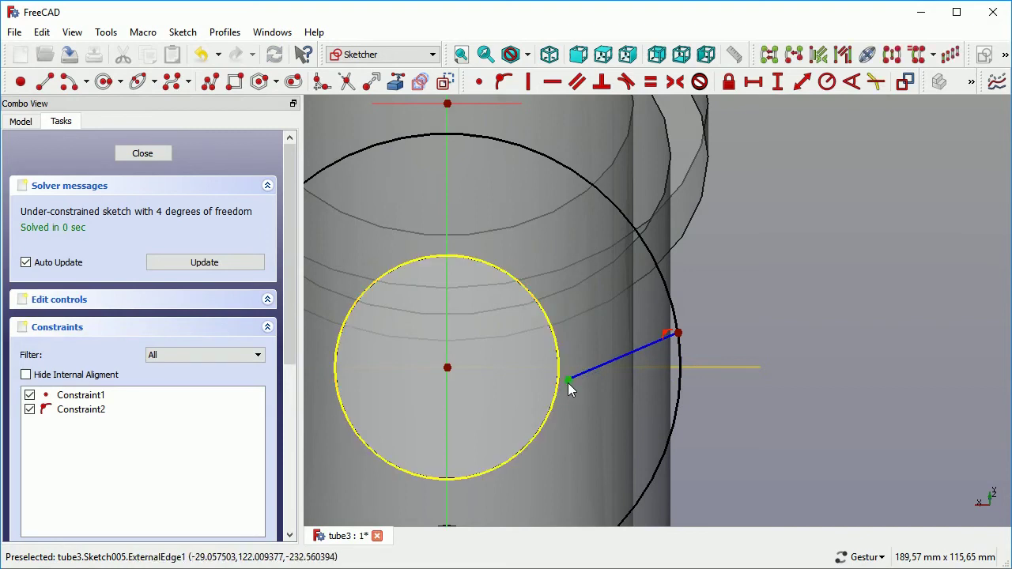
left_click(558, 394)
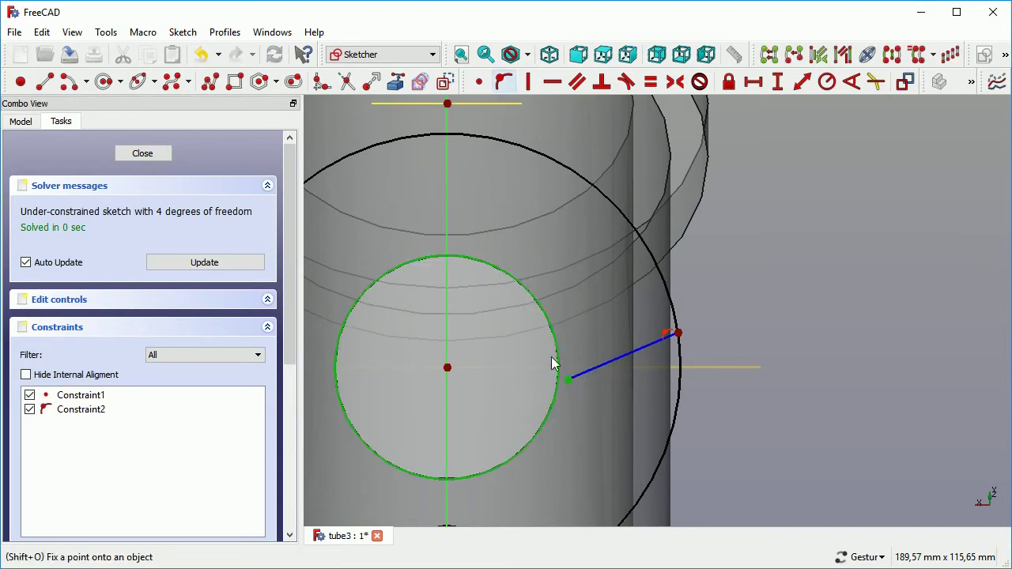
left_click(500, 84)
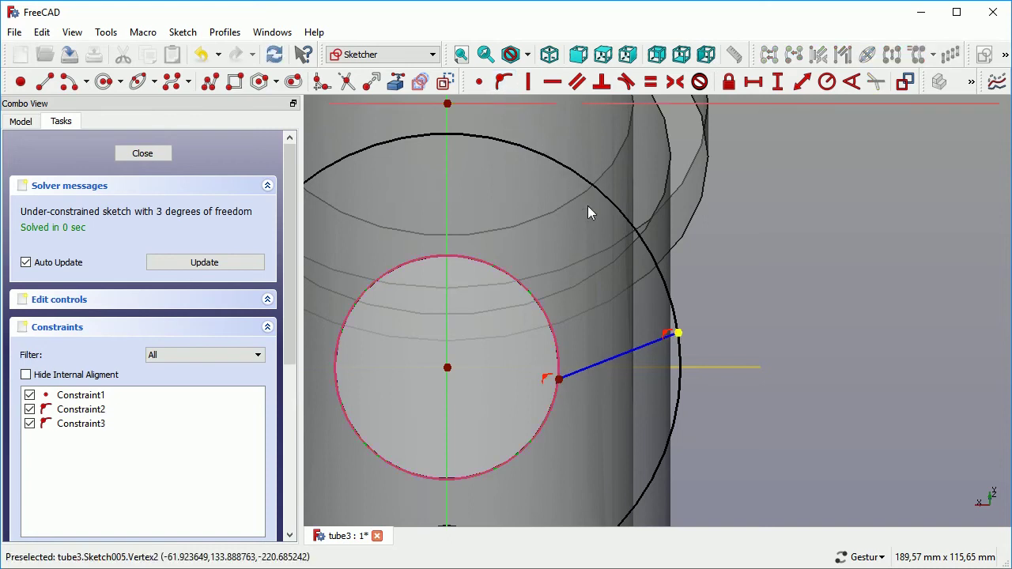
left_click_drag(677, 334, 502, 345)
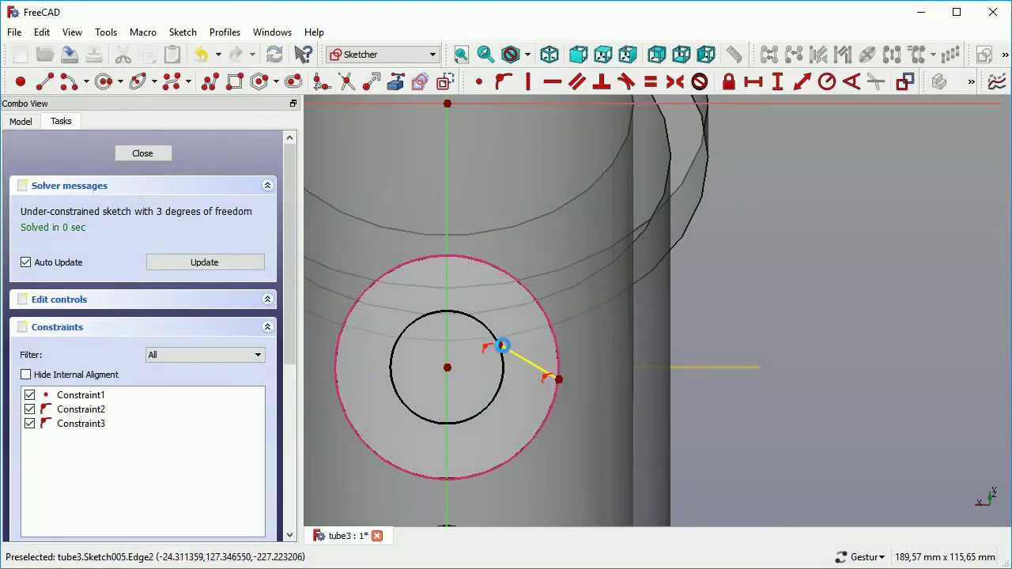
- Make the radial line perpendicular to the outer edge and horizontal, then add a horizontal distance
left_click(536, 368)
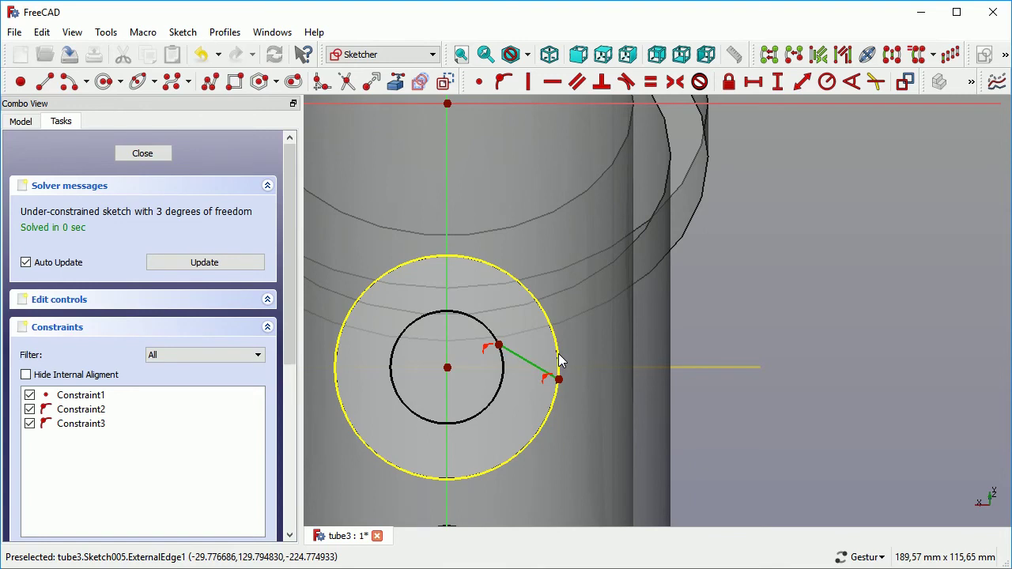
left_click(559, 354)
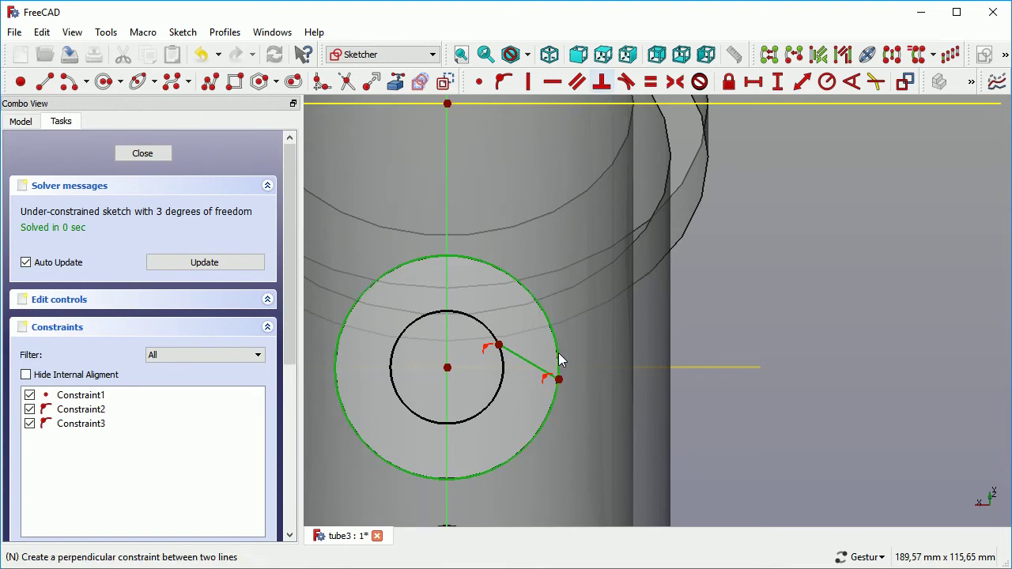
left_click(598, 85)
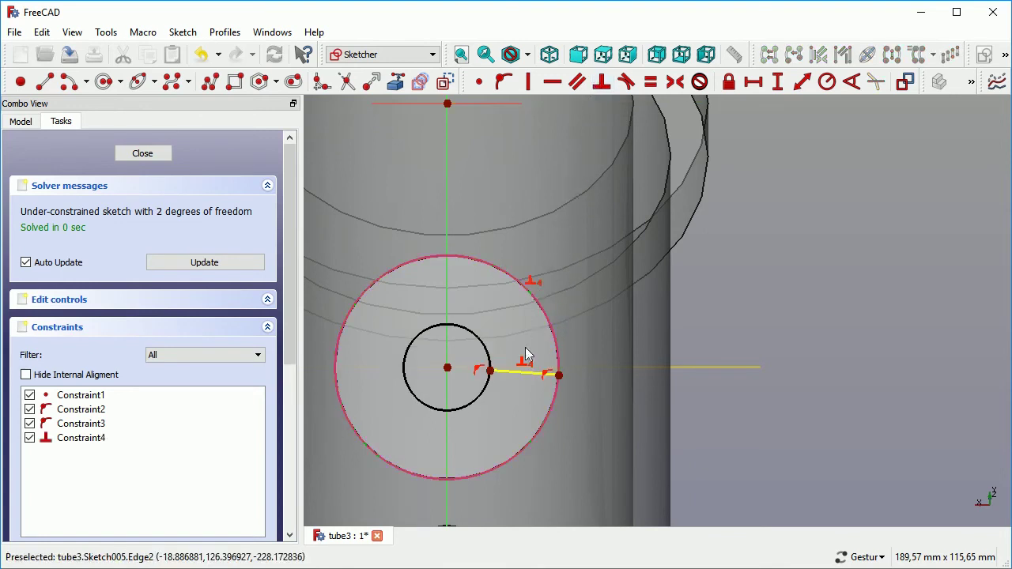
left_click(517, 373)
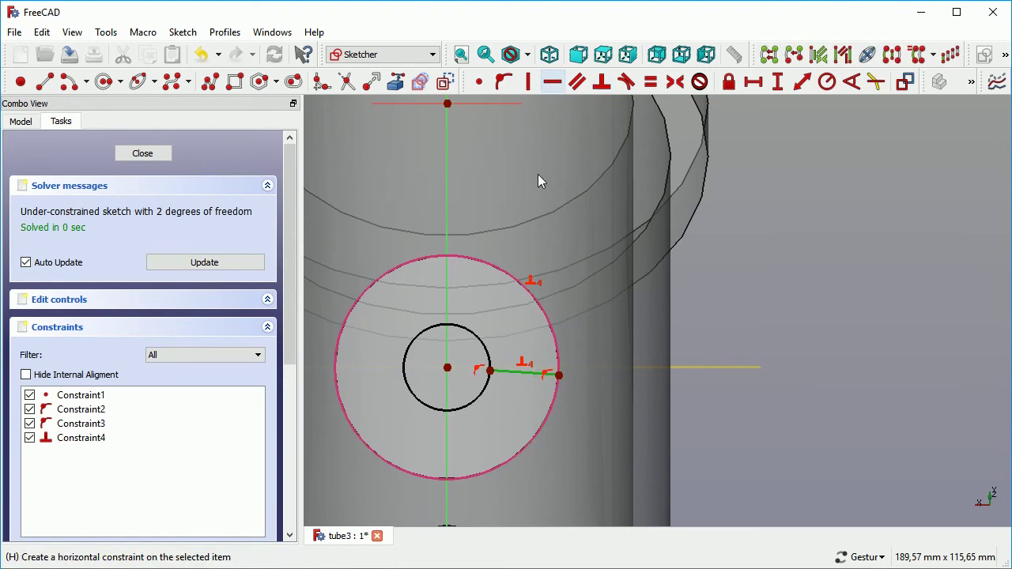
left_click(552, 84)
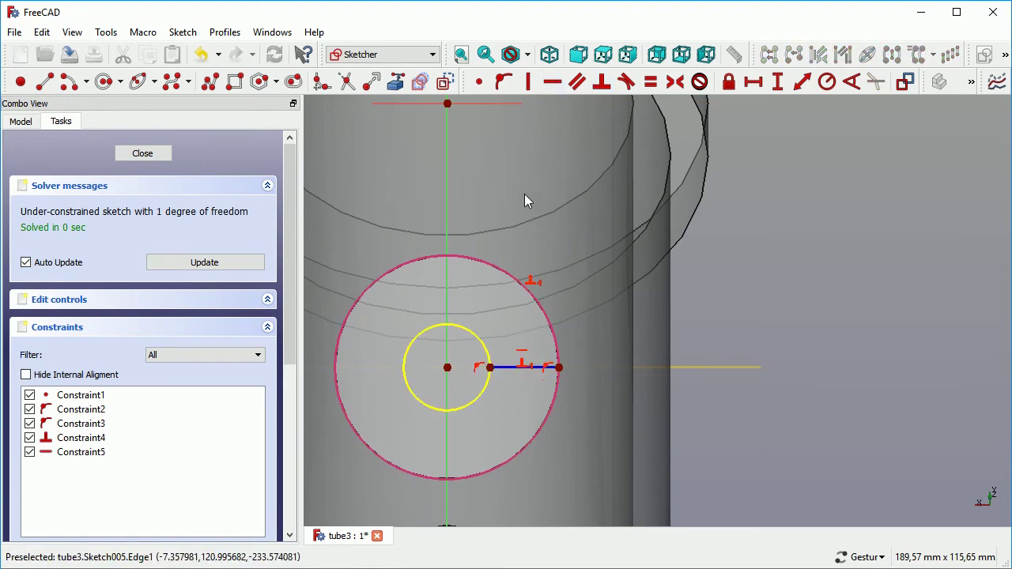
left_click_drag(481, 399, 498, 412)
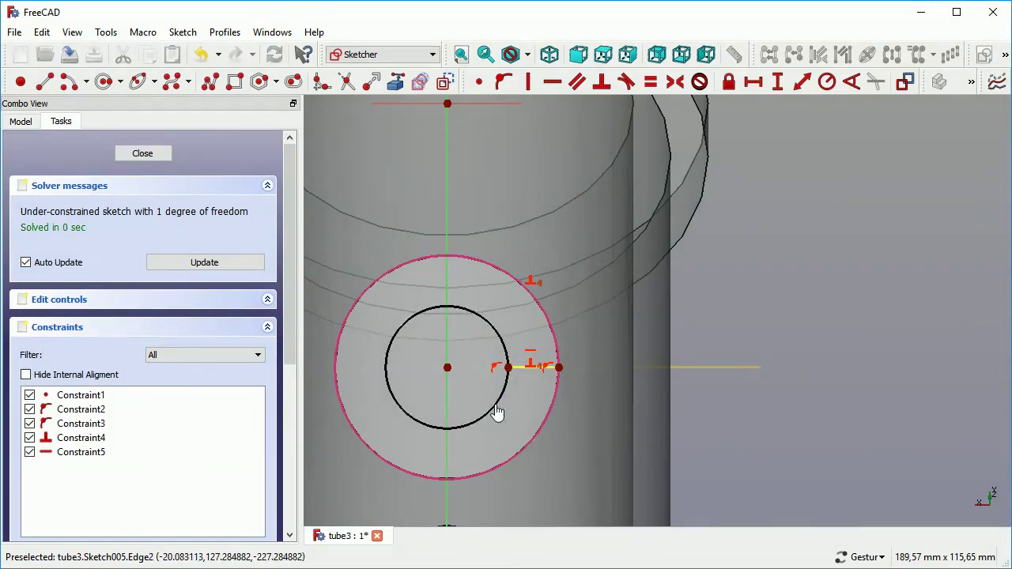
left_click(524, 367)
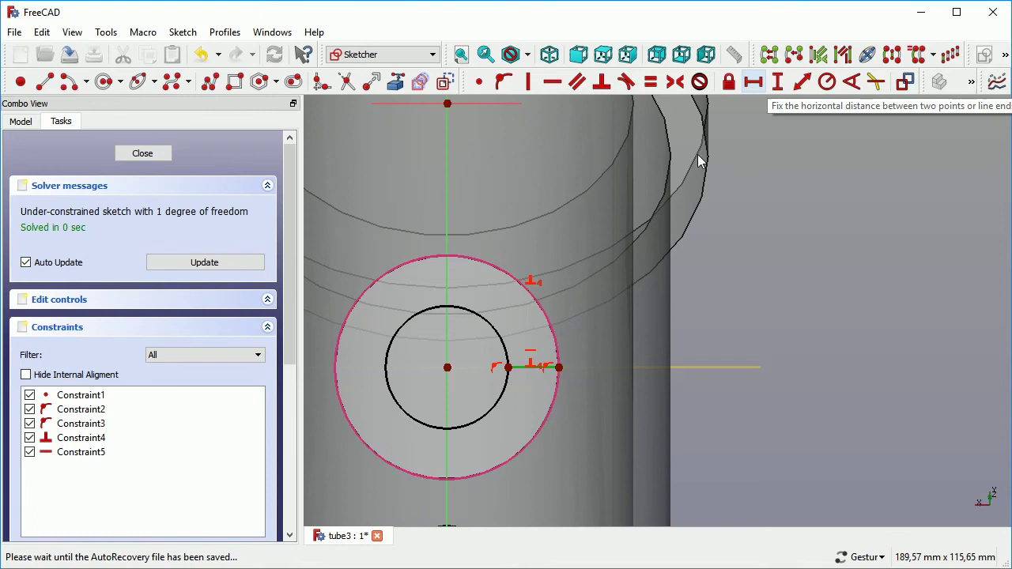
left_click(756, 83)
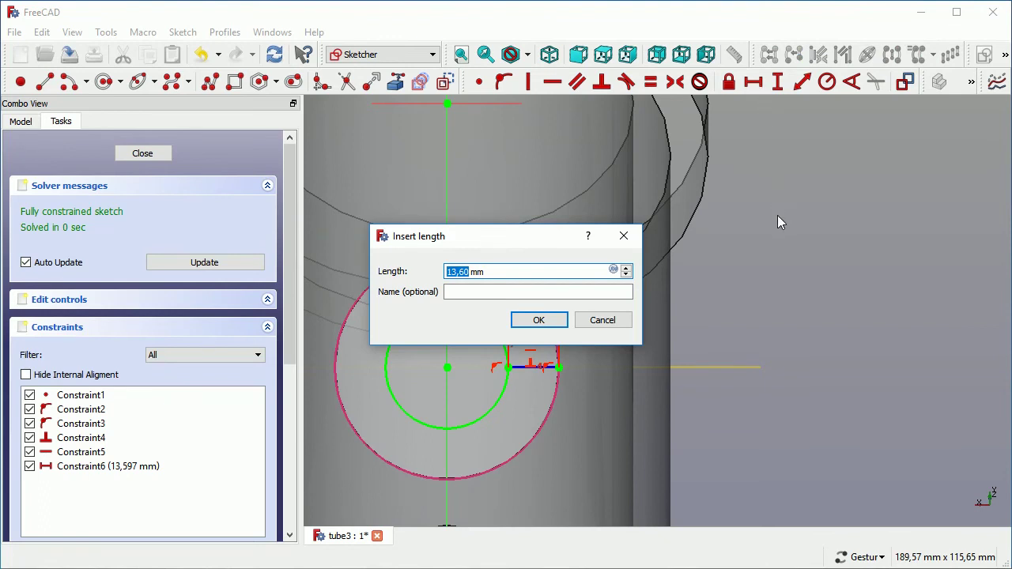
- Set the radial line's horizontal distance to 3 mm and close Sketch005
type("3")
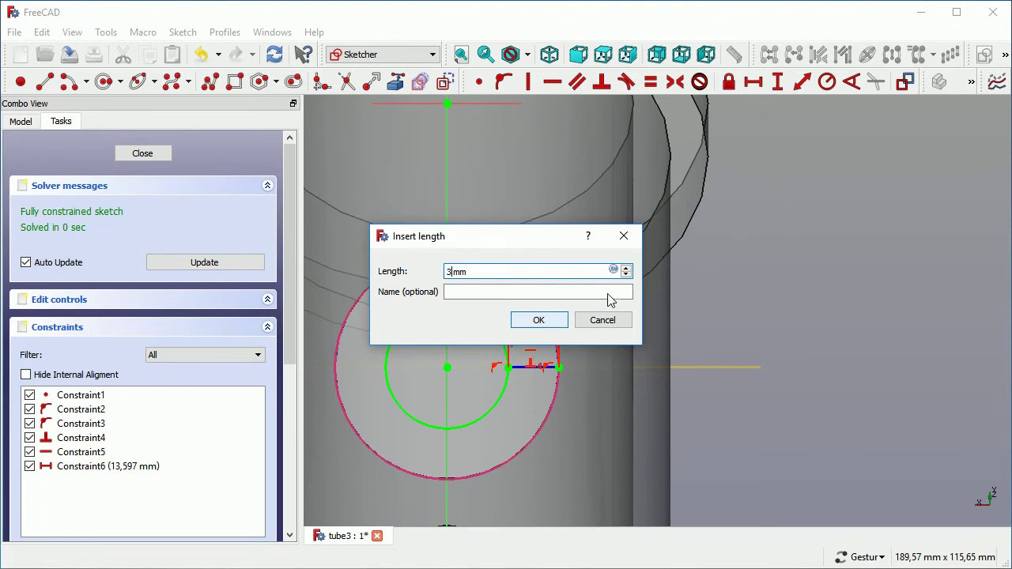
left_click(552, 320)
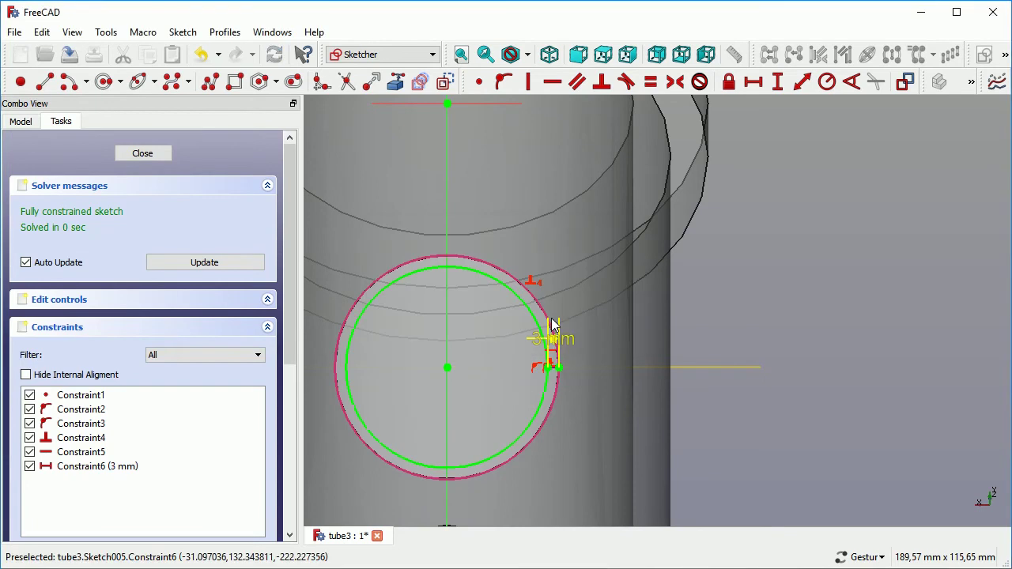
left_click_drag(556, 336, 641, 326)
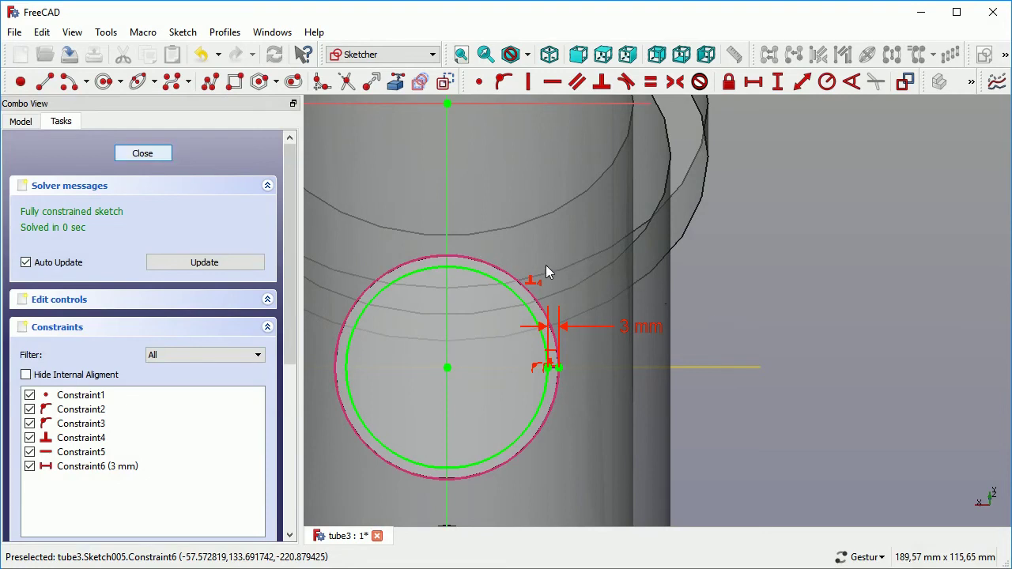
key("Escape")
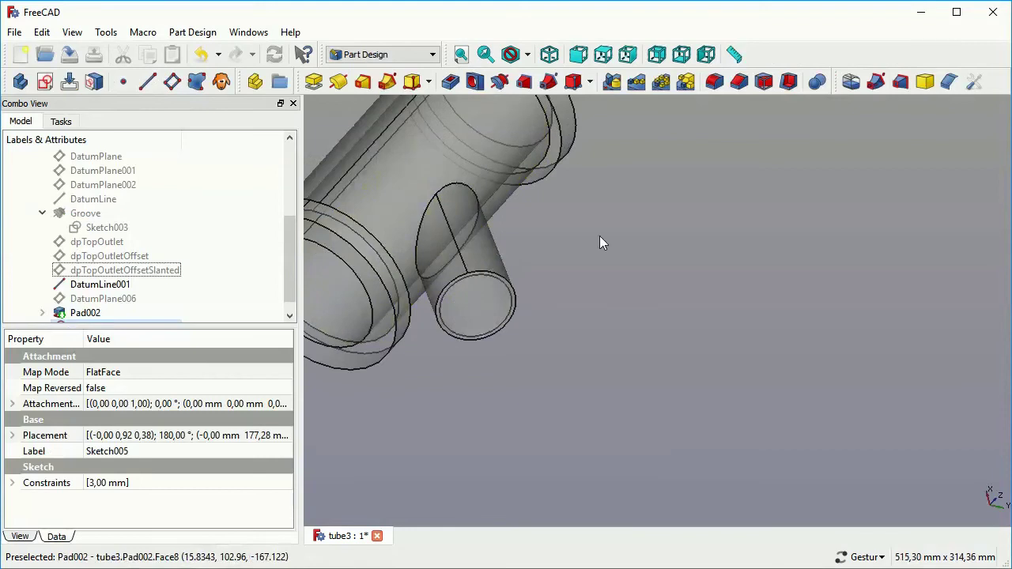
- Pocket Sketch005 with type To first to hollow out the slanted outlet
mouse_move(664, 248)
left_mouse_down()
mouse_move(622, 293)
mouse_move(630, 266)
mouse_move(632, 282)
mouse_move(655, 290)
mouse_move(626, 299)
left_mouse_up()
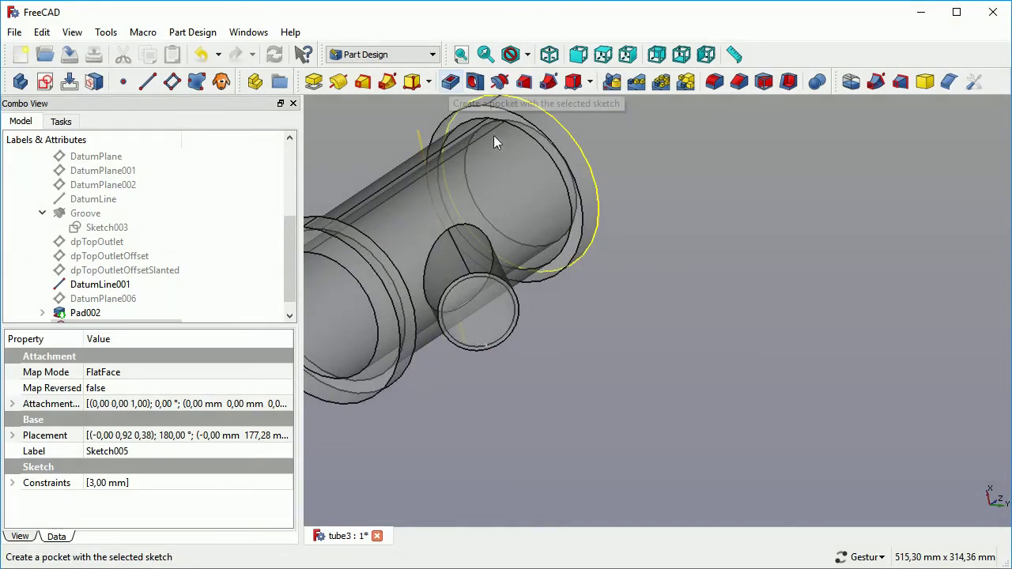
left_click(449, 82)
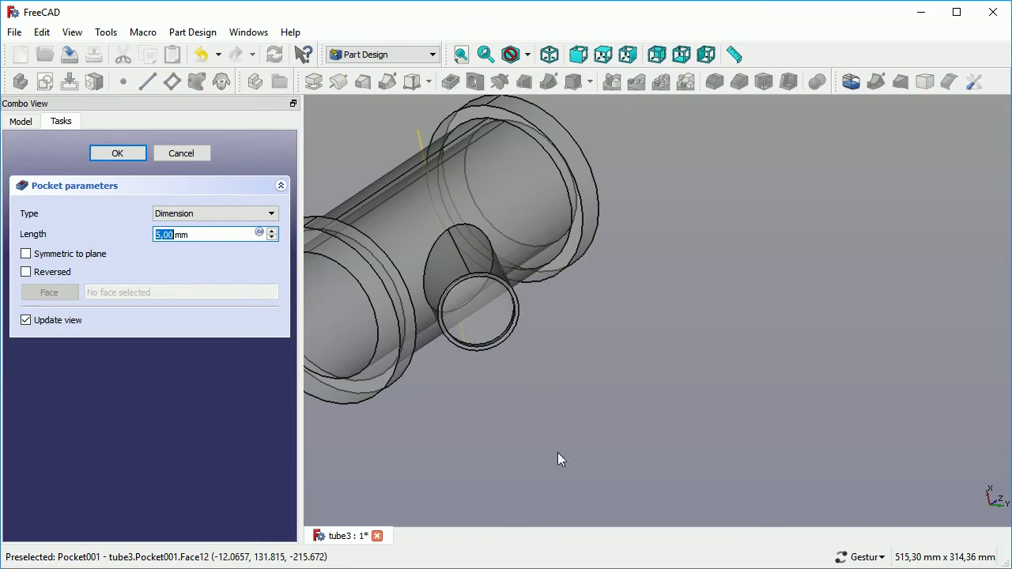
left_click_drag(557, 453, 535, 425)
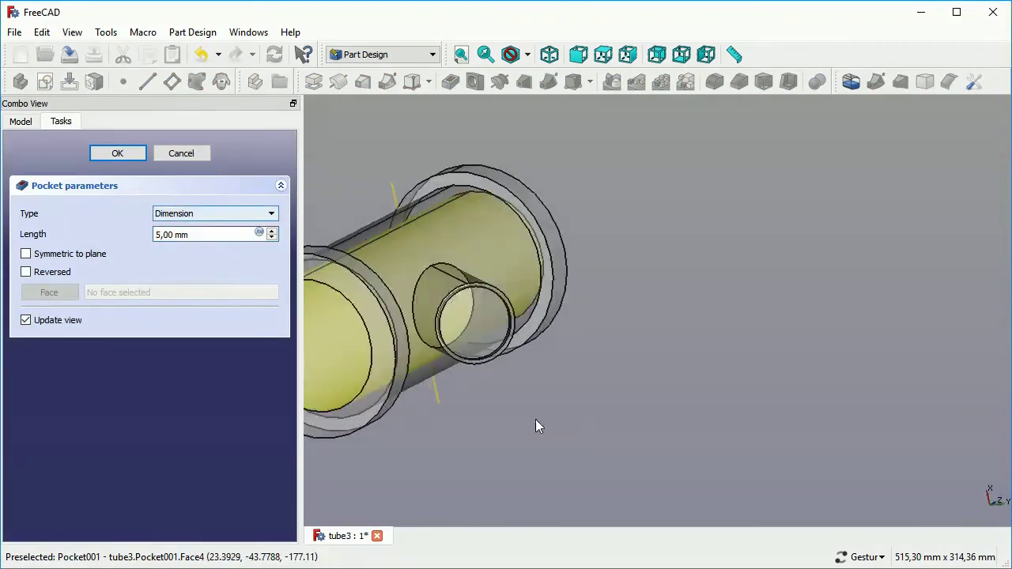
left_click(209, 217)
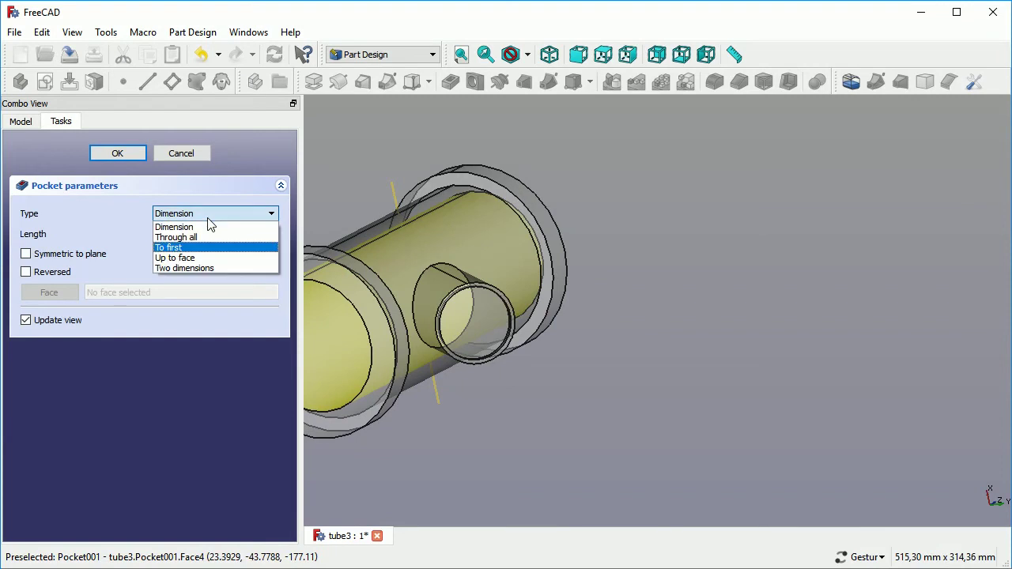
left_click(177, 249)
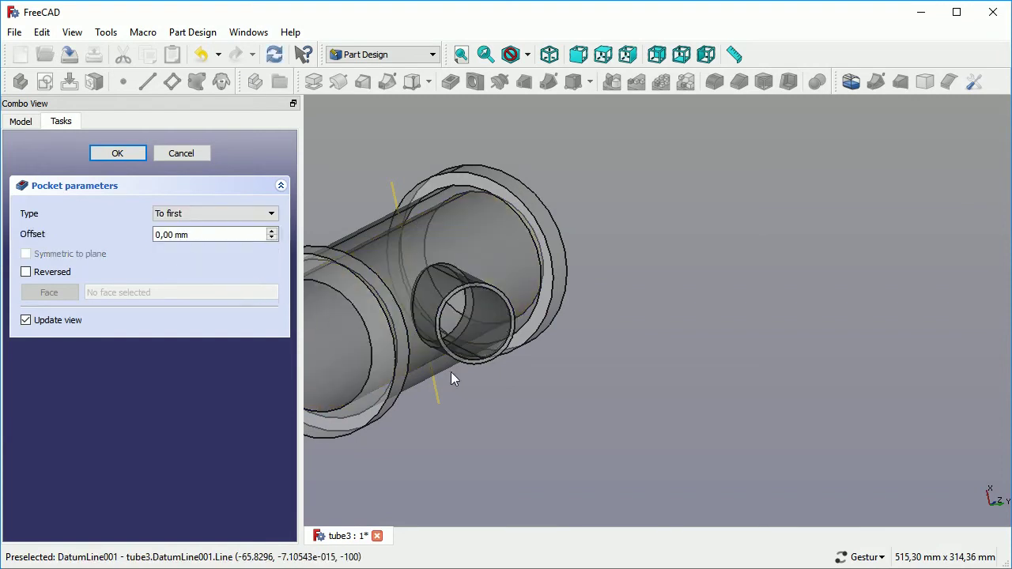
key("0")
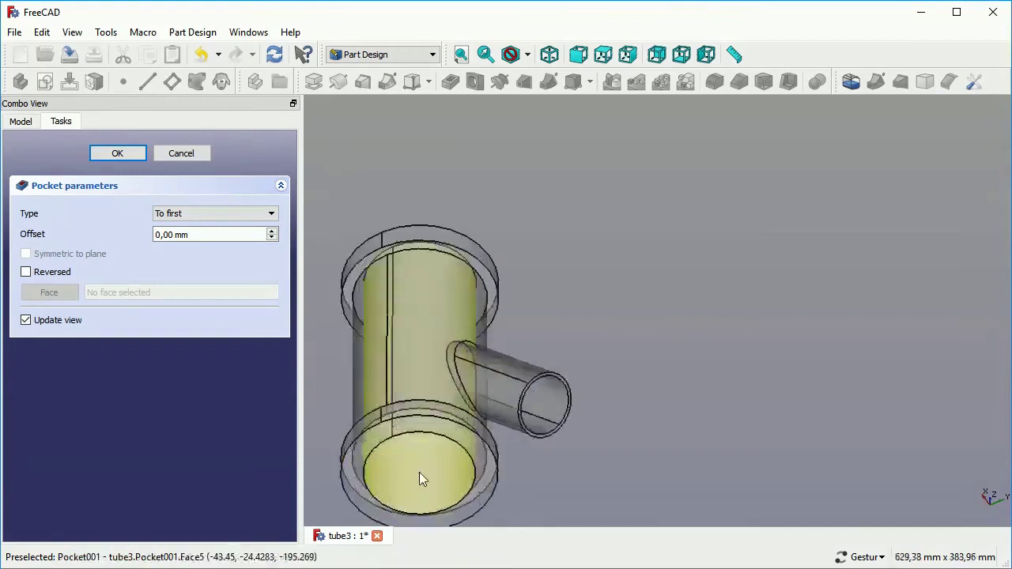
scroll(420, 479, "up", 3)
scroll(641, 473, "down", 3)
left_click_drag(642, 473, 698, 438)
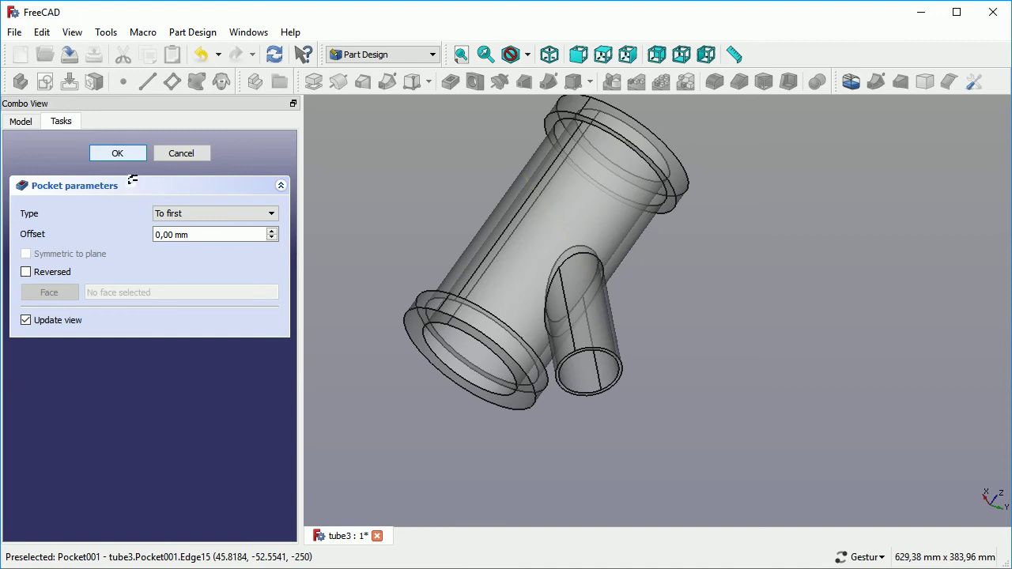
- Accept Pocket001 and select the hollow outlet's ring-shaped end face
left_click(116, 153)
scroll(440, 428, "up", 2)
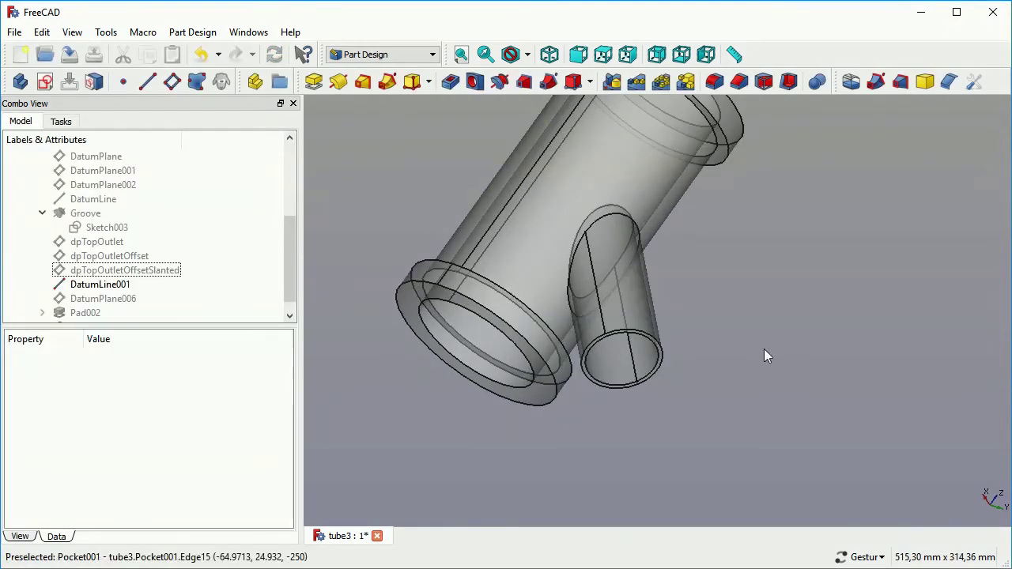
scroll(766, 350, "up", 3)
scroll(624, 392, "up", 2)
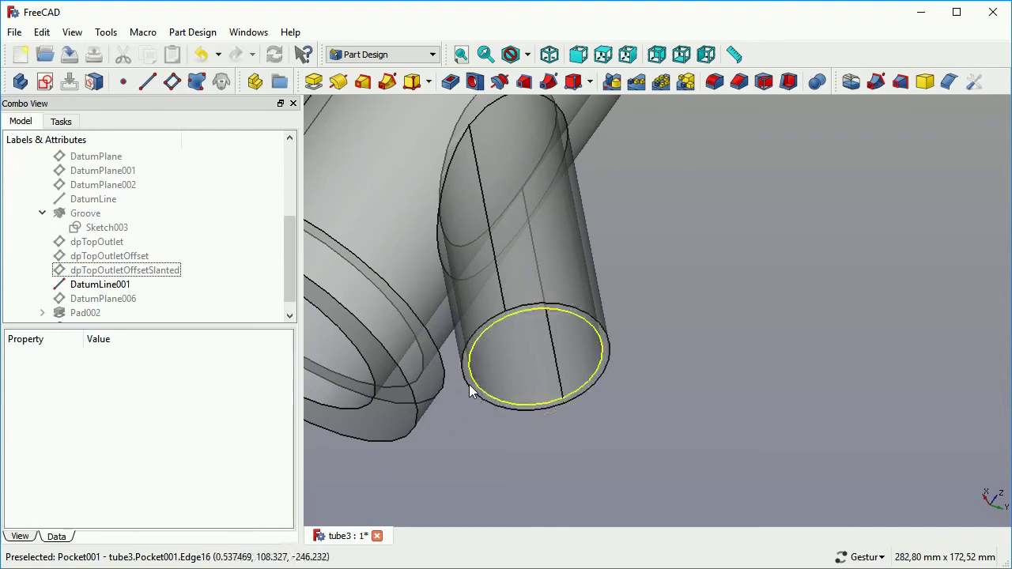
scroll(554, 467, "up", 2)
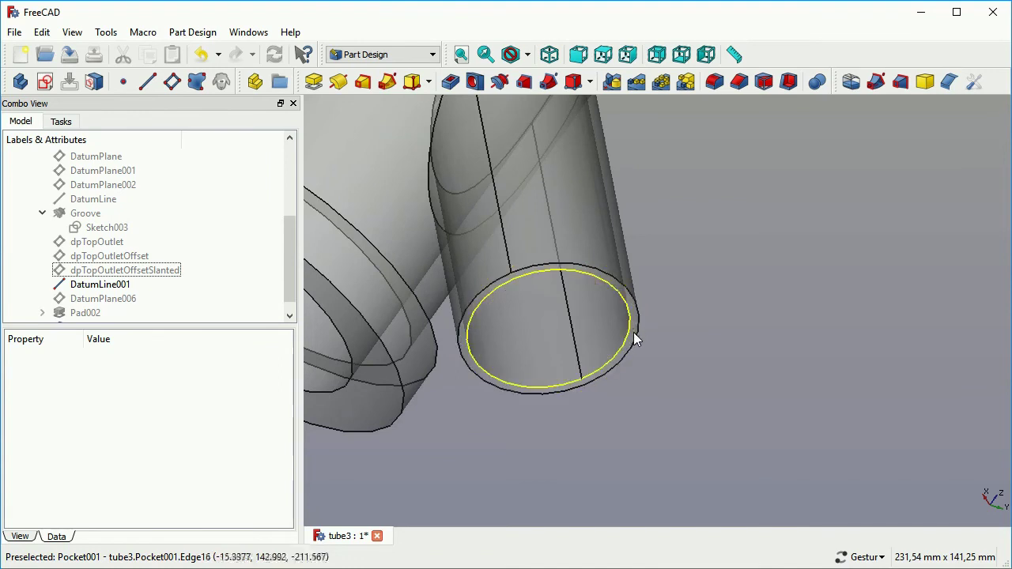
scroll(633, 336, "up", 5)
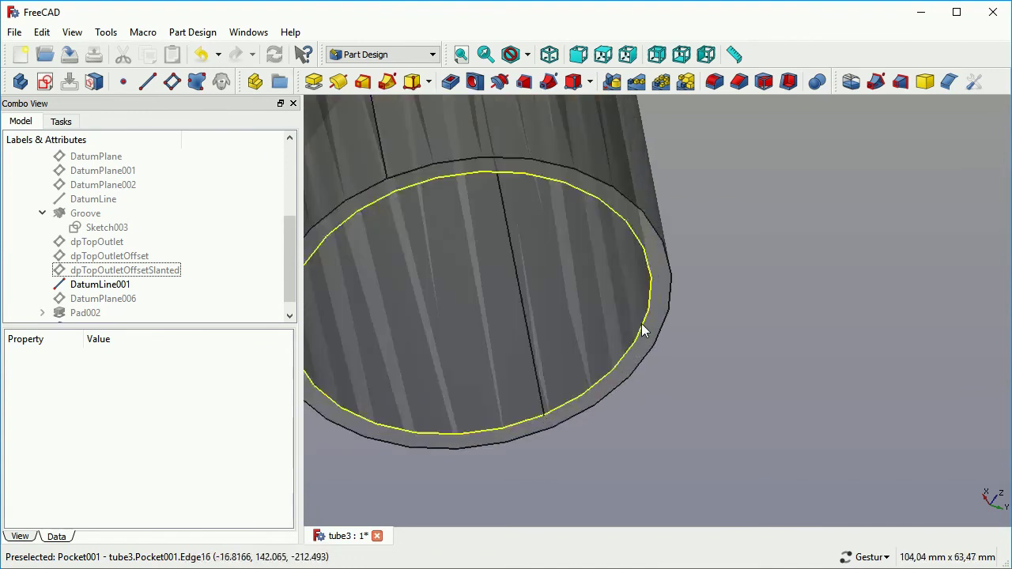
left_click(657, 317)
scroll(779, 274, "down", 3)
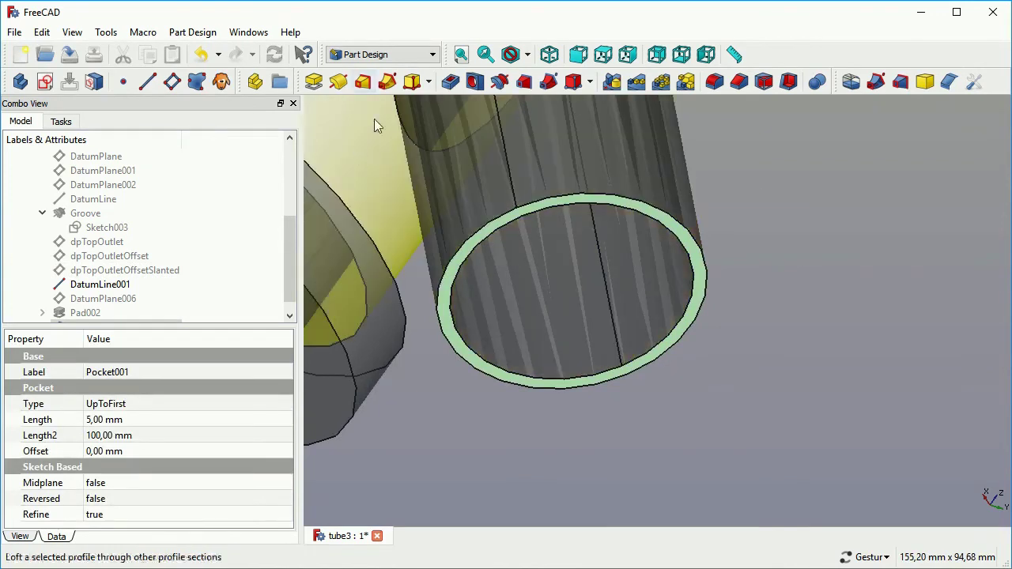
- Create a sketch on the ring end face and import the outlet's inner circular edge as external geometry
left_click(45, 82)
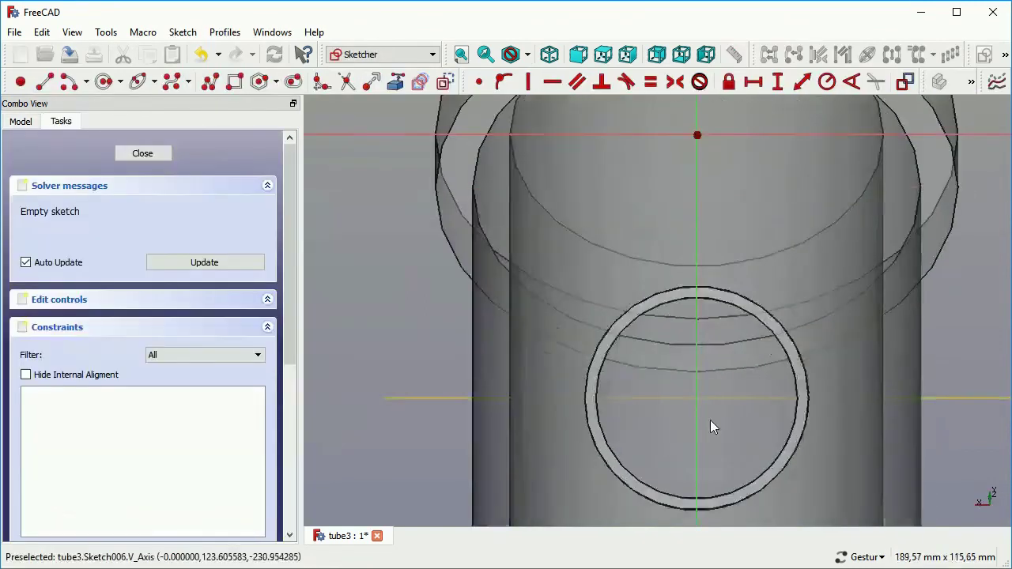
scroll(585, 402, "down", 1)
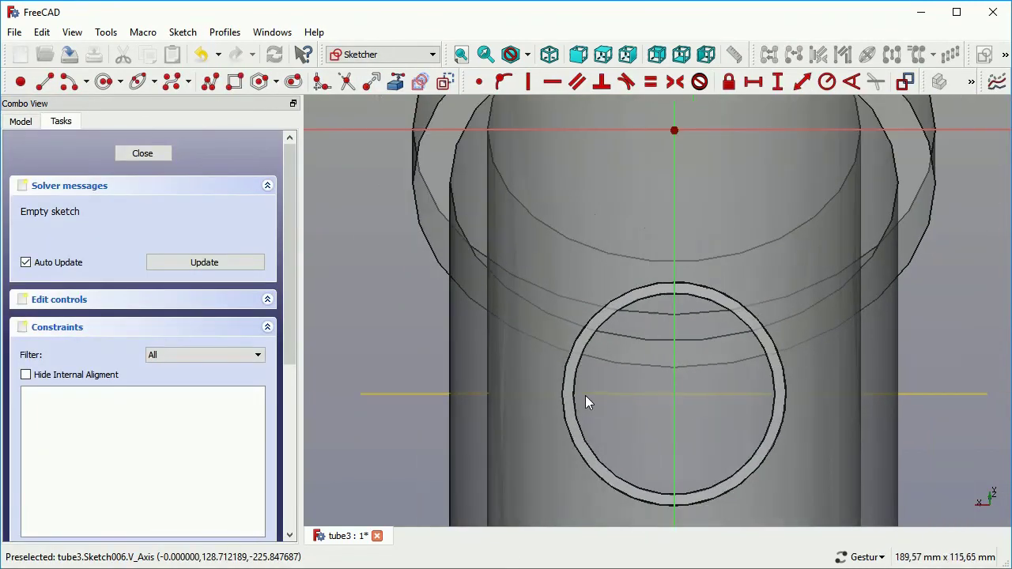
scroll(779, 487, "up", 1)
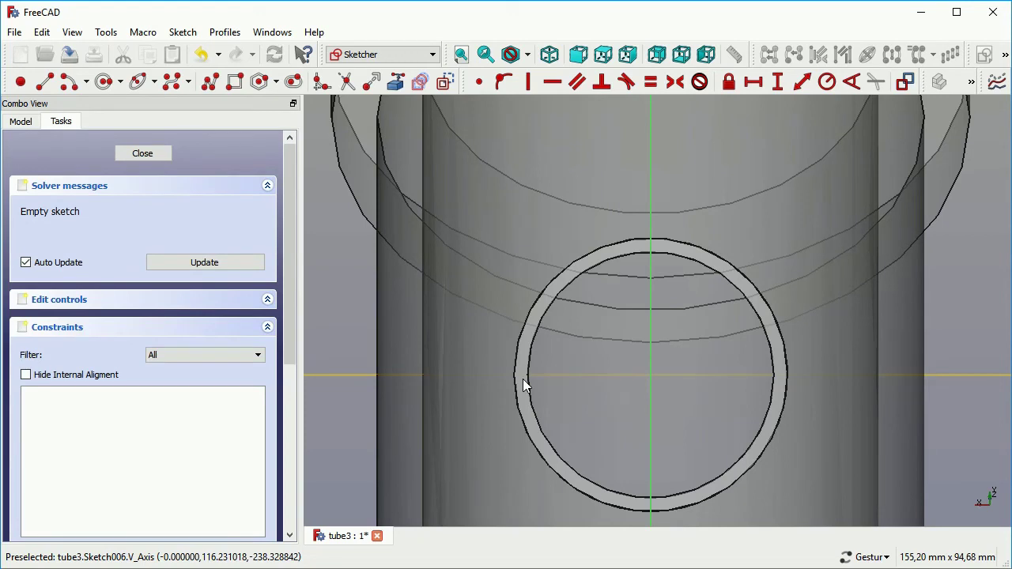
left_click(396, 81)
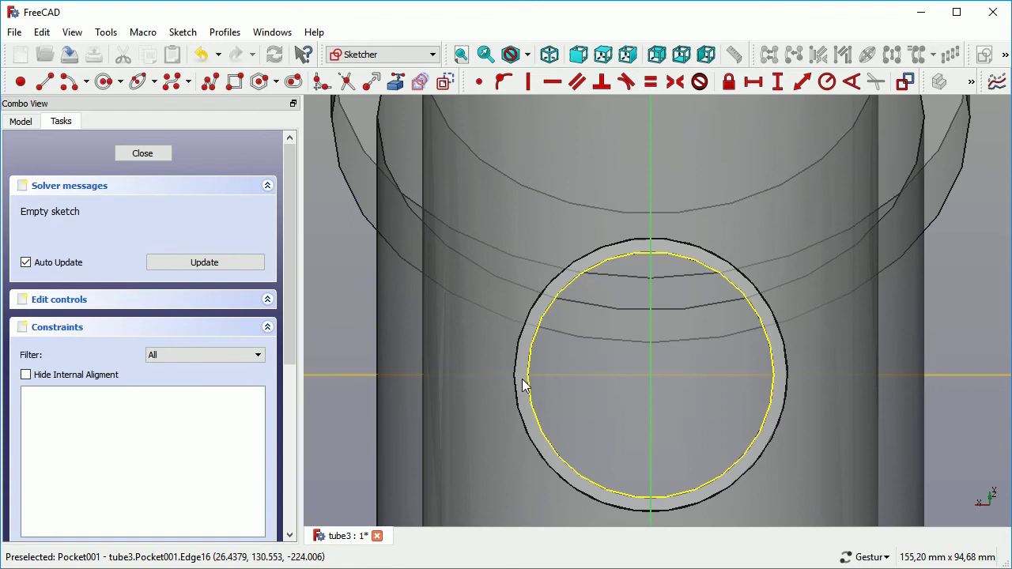
left_click(534, 354)
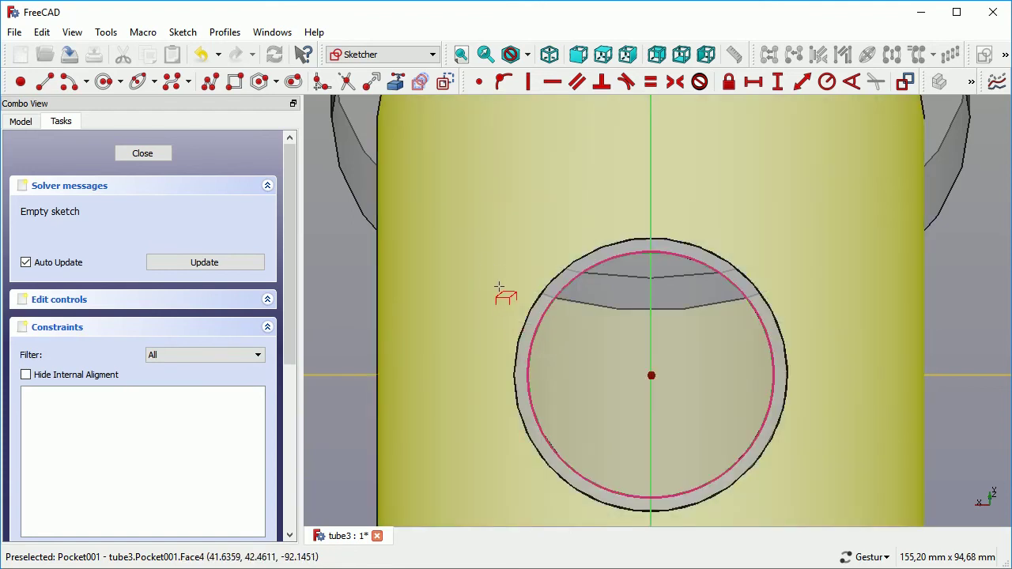
key("g")
key("c")
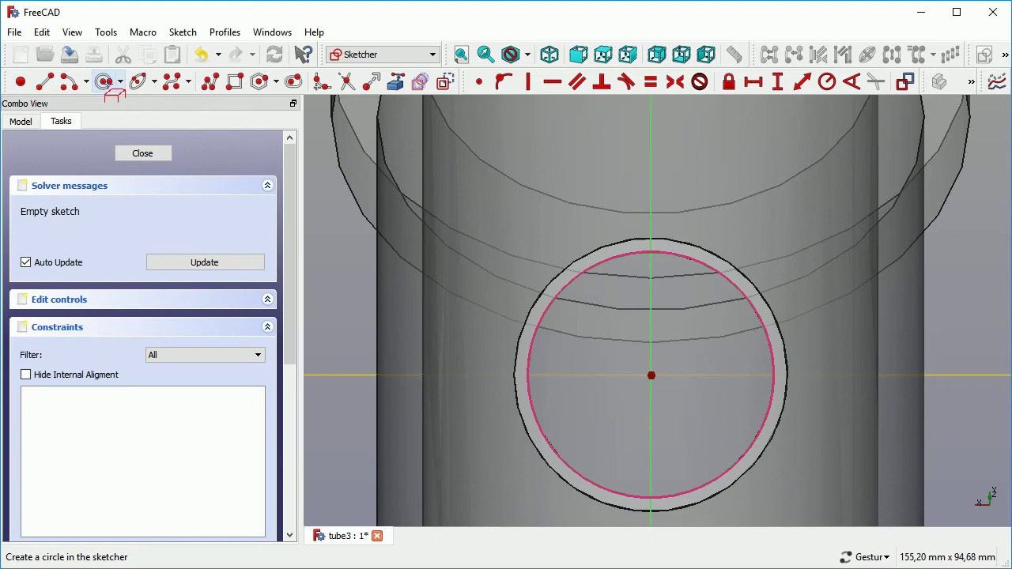
- Draw an outer circle centred on the outlet and a short construction line beside it
key("Escape")
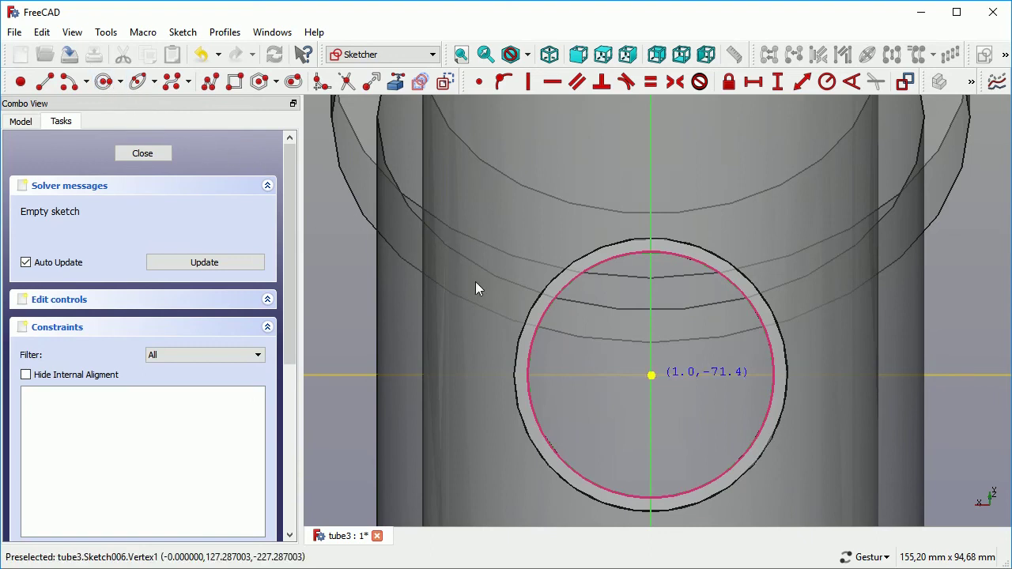
left_click(651, 376)
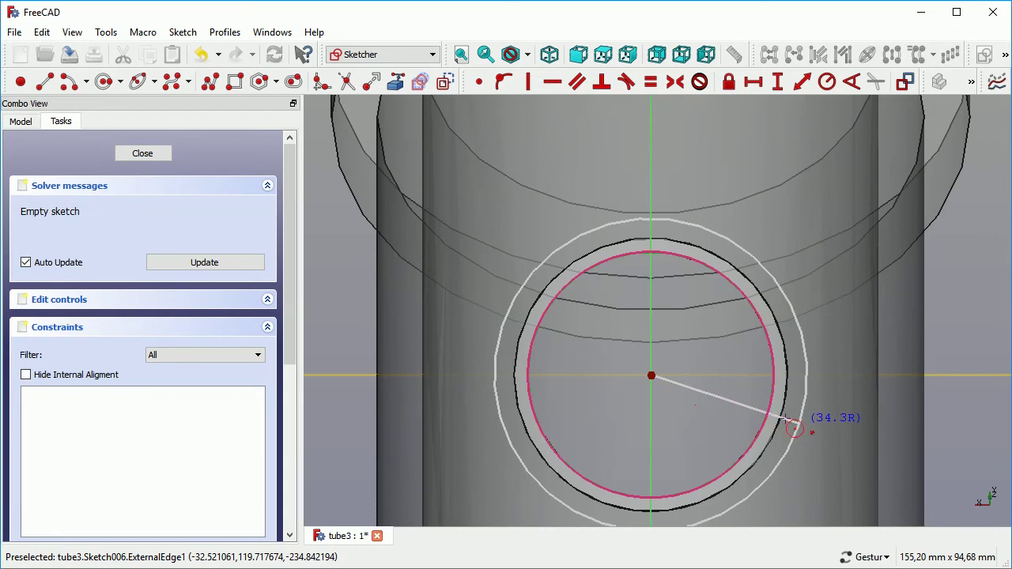
left_click(806, 432)
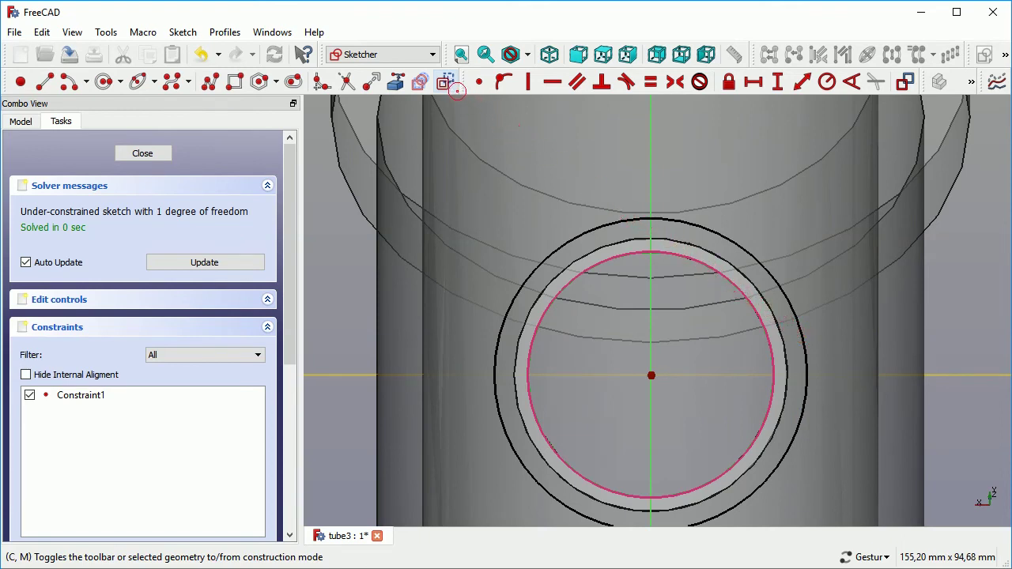
key("l")
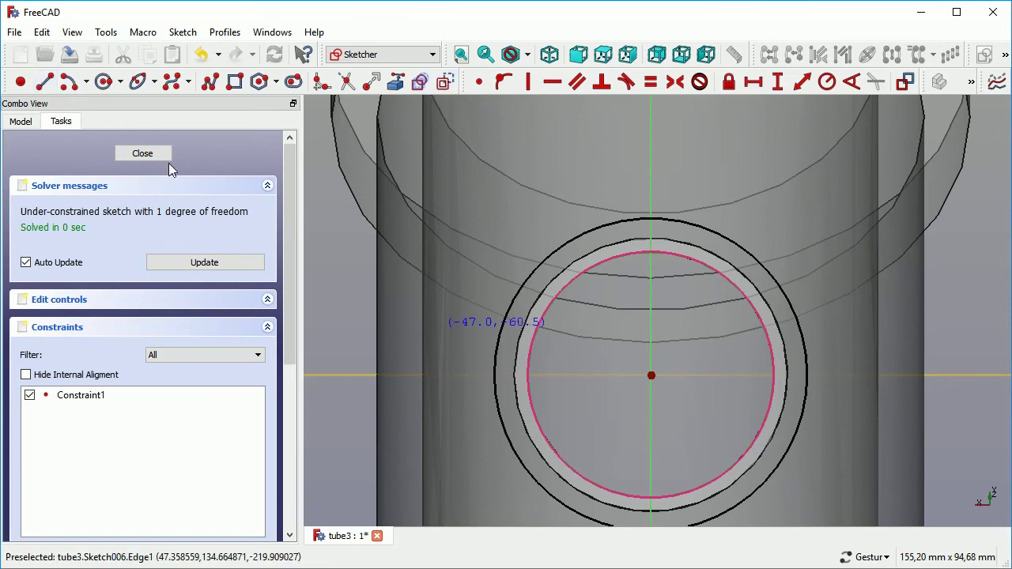
left_click(435, 328)
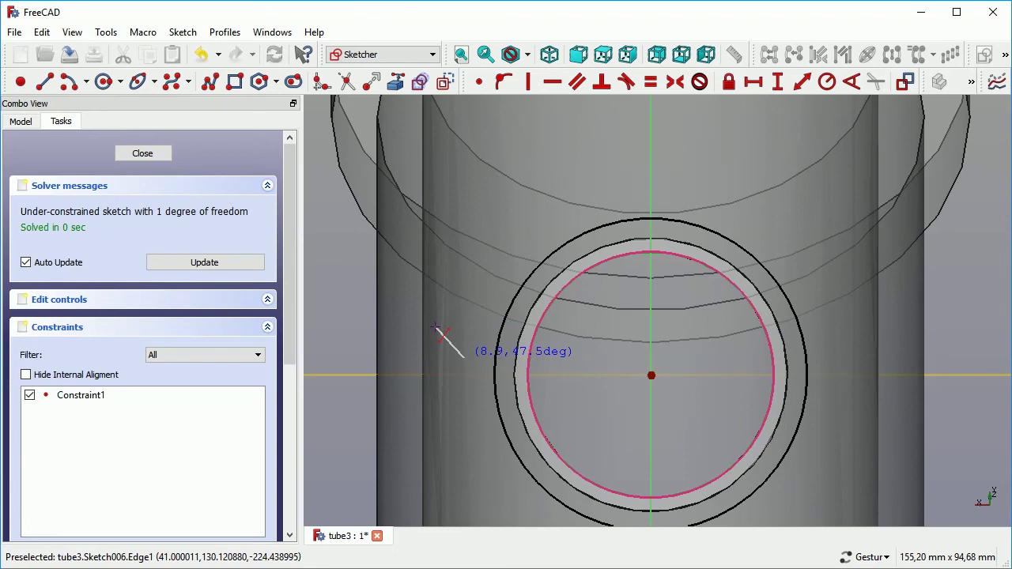
left_click(464, 357)
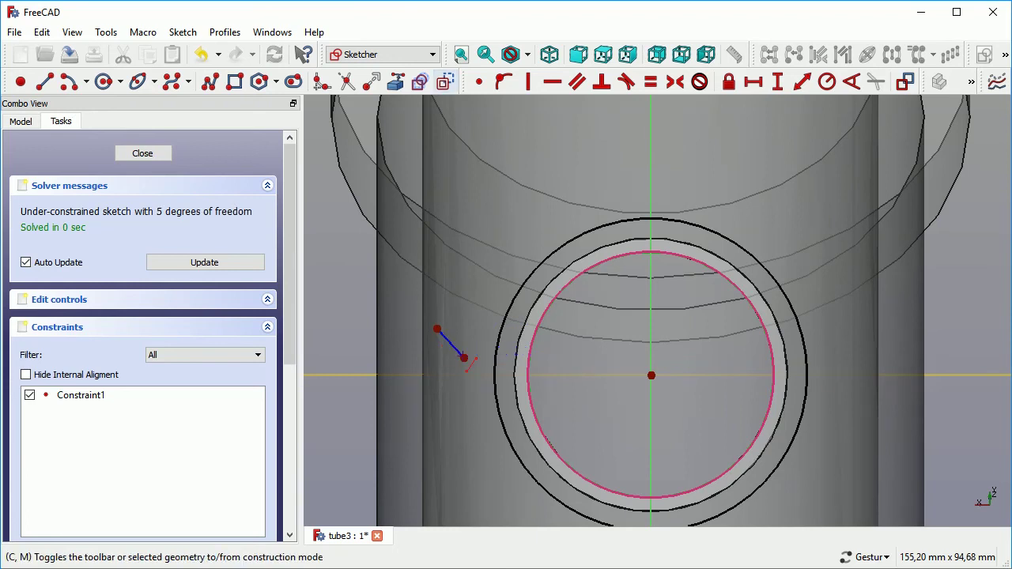
- Try joining the line to the circle centre and outer circle, then undo both constraints
left_click(465, 359)
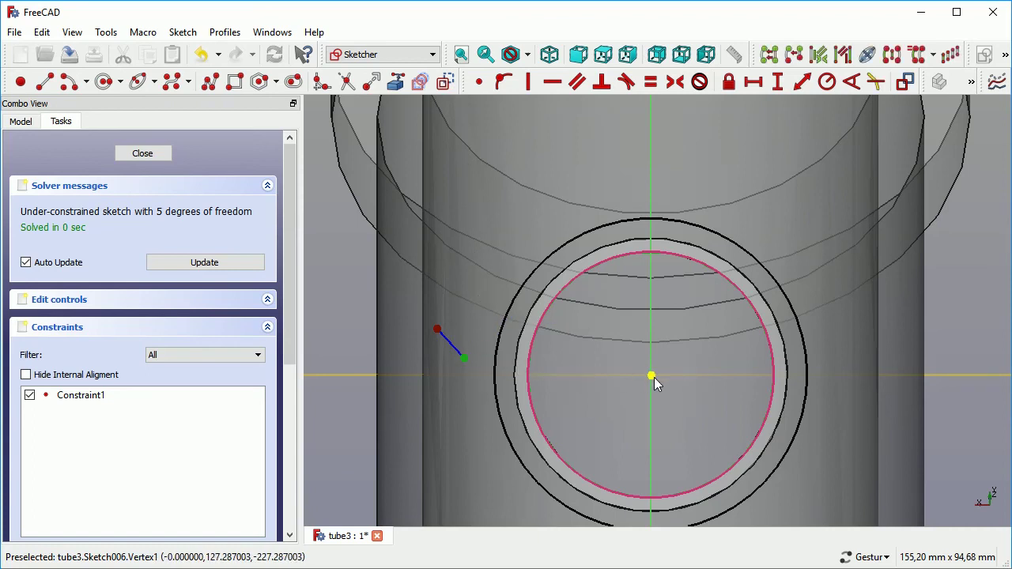
left_click(654, 377)
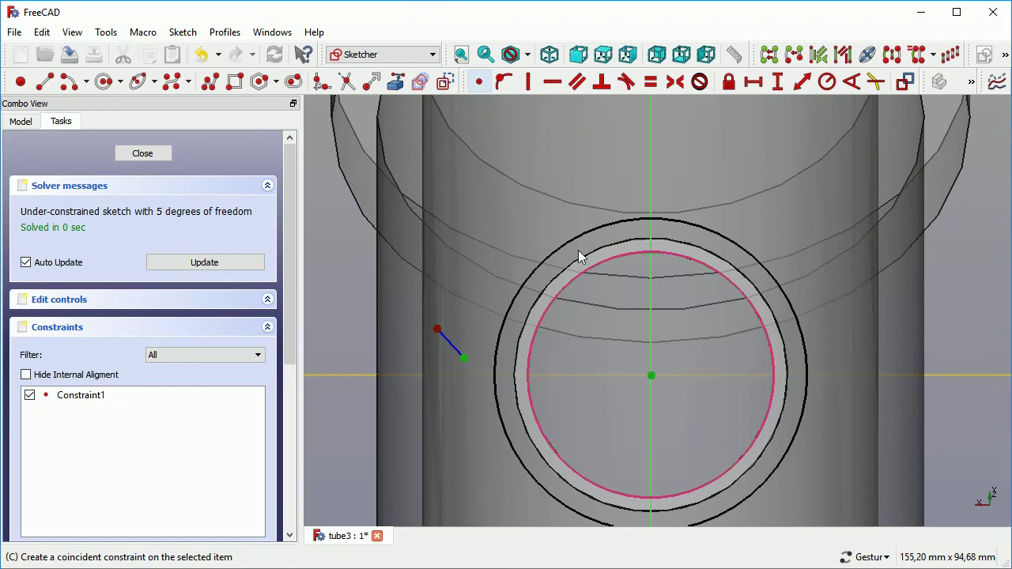
left_click(479, 86)
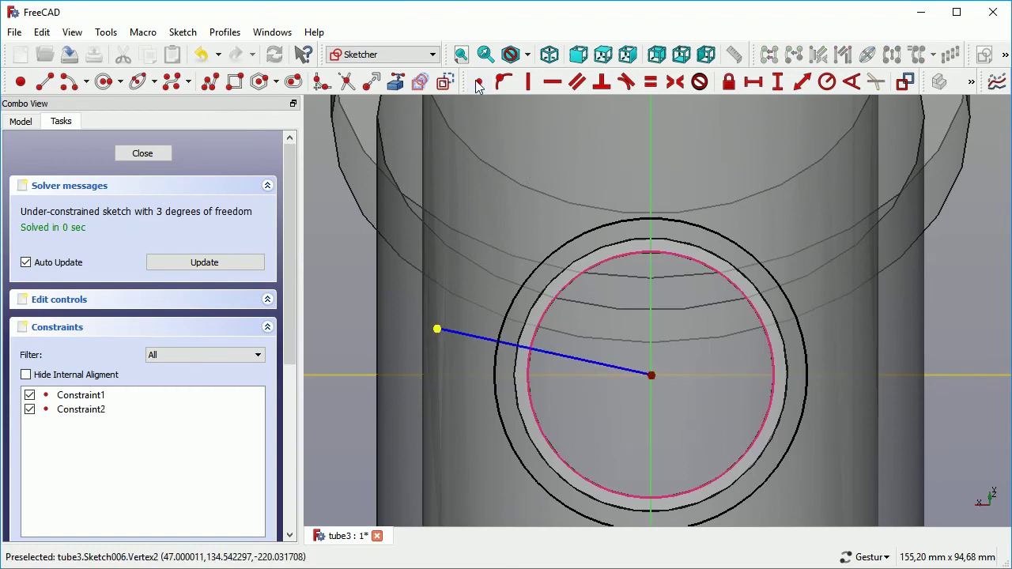
left_click(438, 331)
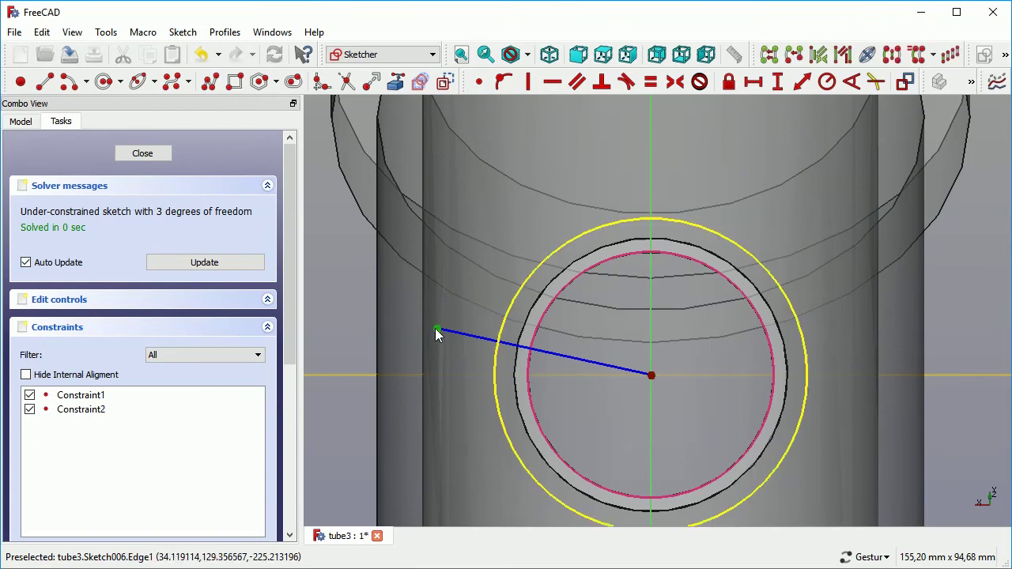
left_click(492, 361)
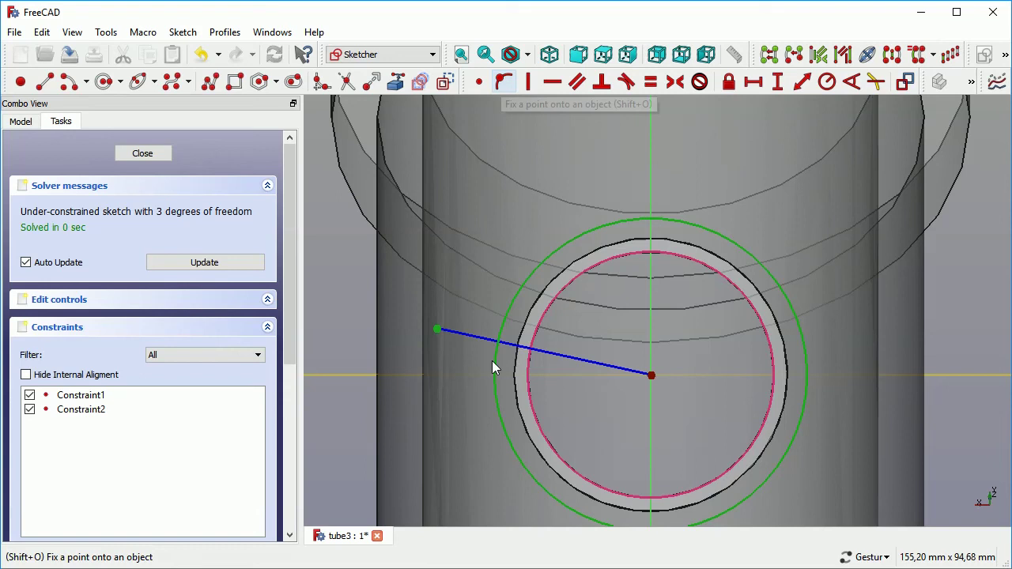
key("shift+o")
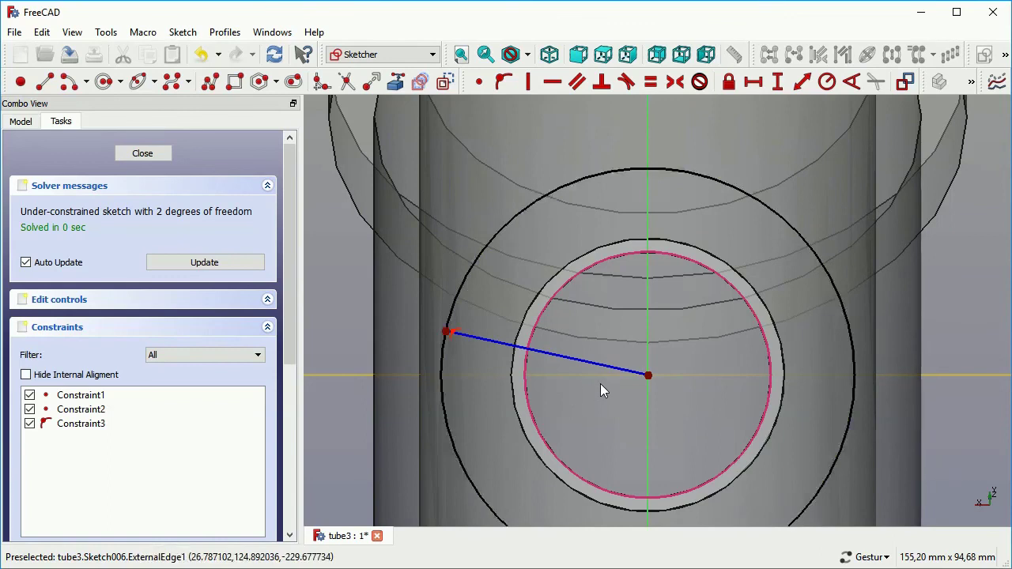
key("ctrl+z")
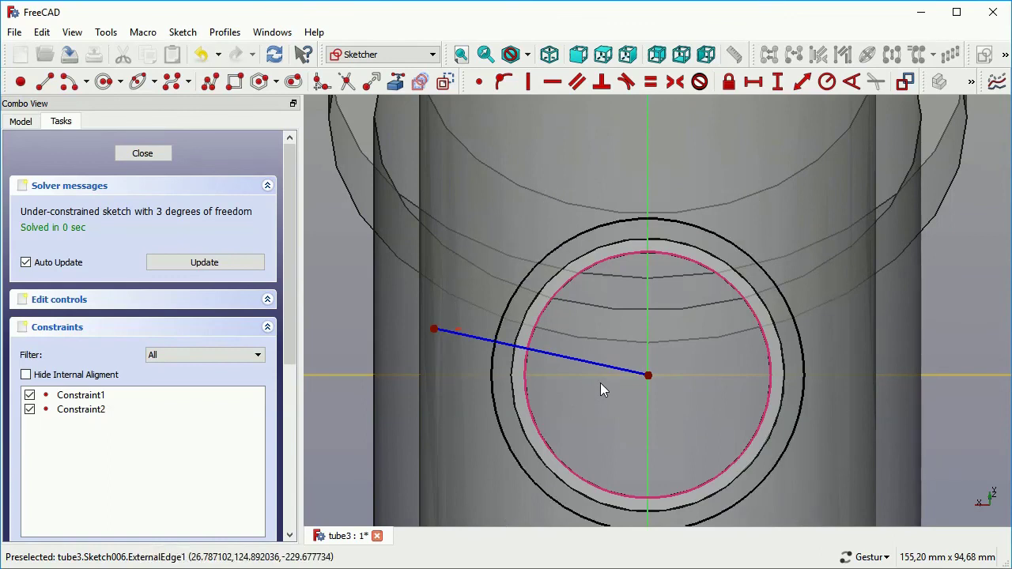
key("ctrl+z")
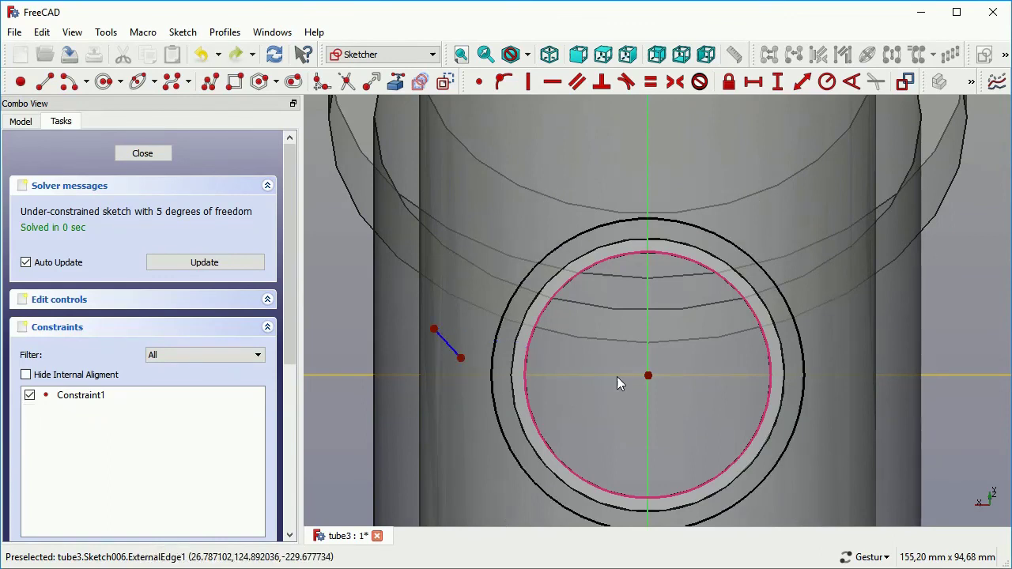
- Put the line's ends on the inner reference circle and the outer circle
left_click(461, 360)
left_click(528, 351)
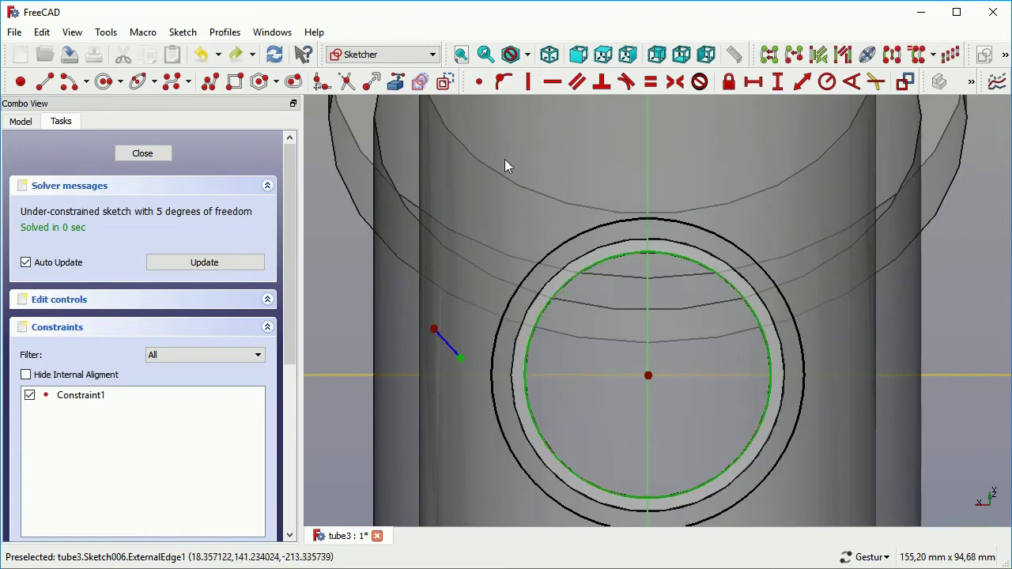
left_click(503, 81)
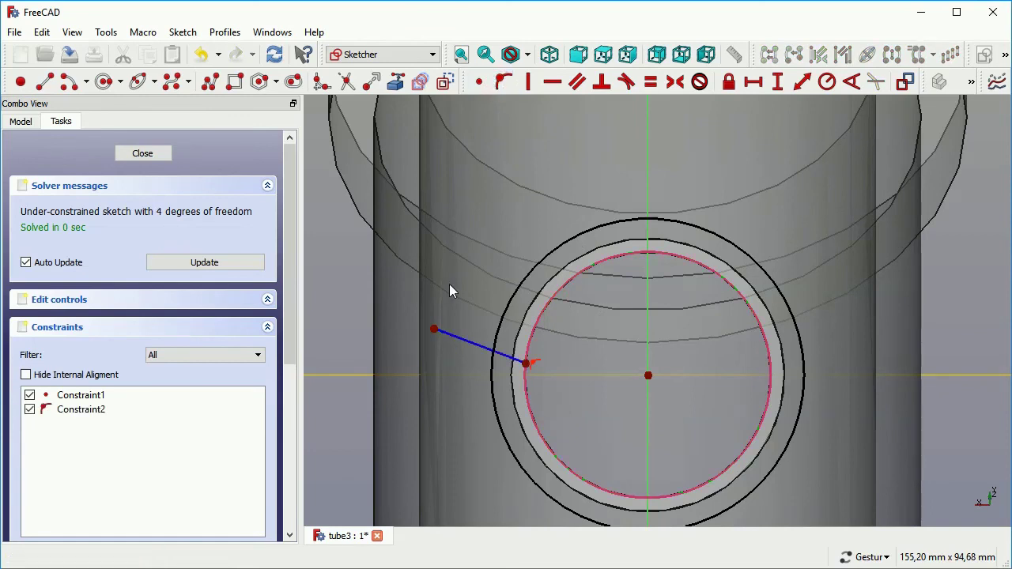
left_click(435, 330)
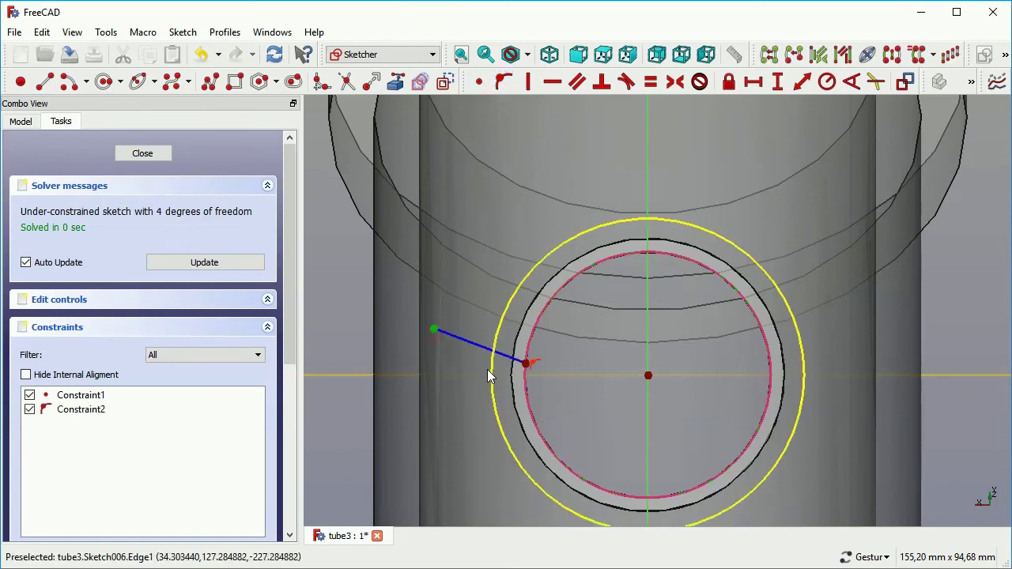
left_click(487, 369)
left_click(503, 81)
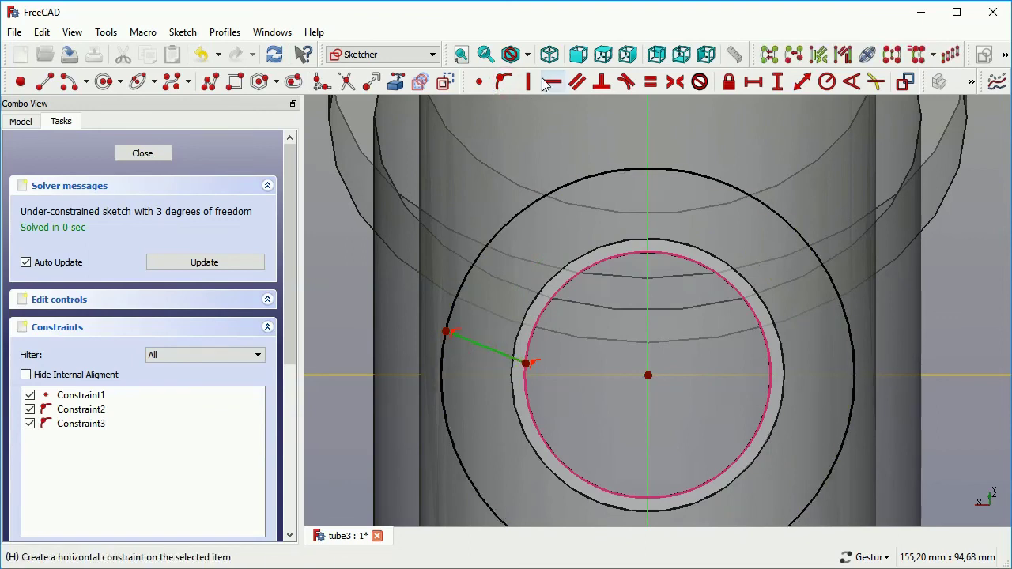
- Make the connecting line horizontal and perpendicular to the outer circle
left_click(528, 81)
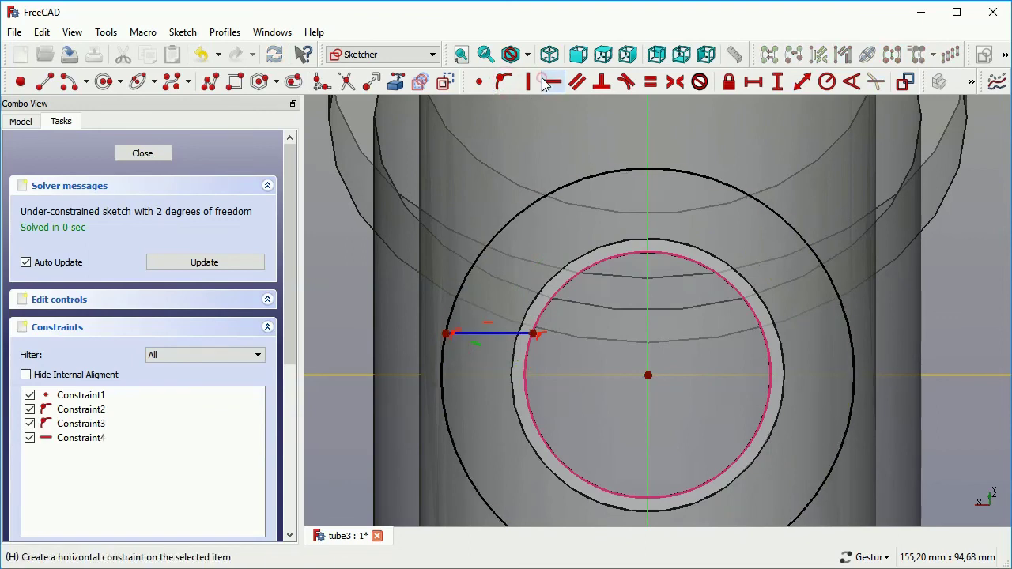
left_click(472, 333)
left_click(457, 300)
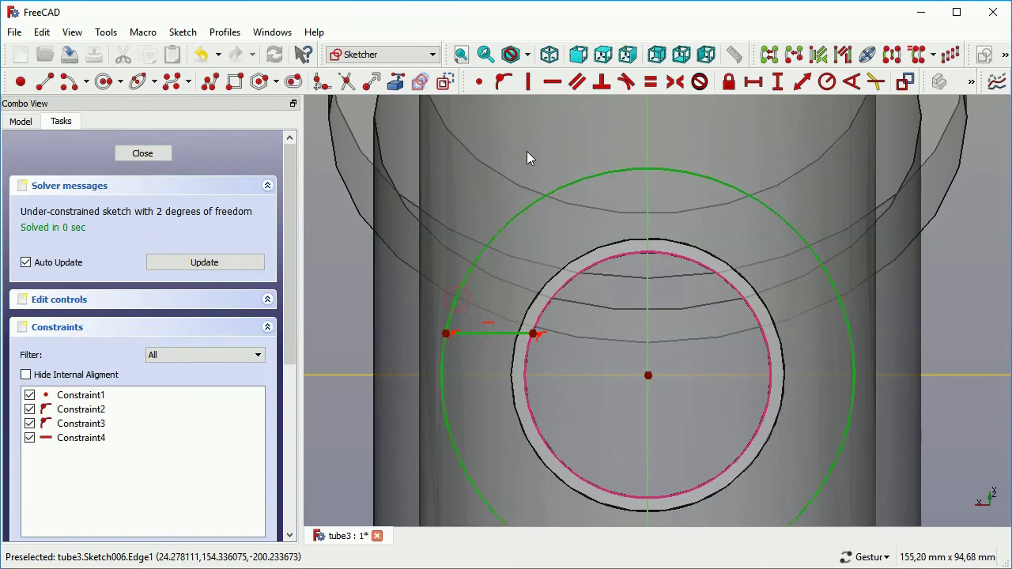
left_click(602, 82)
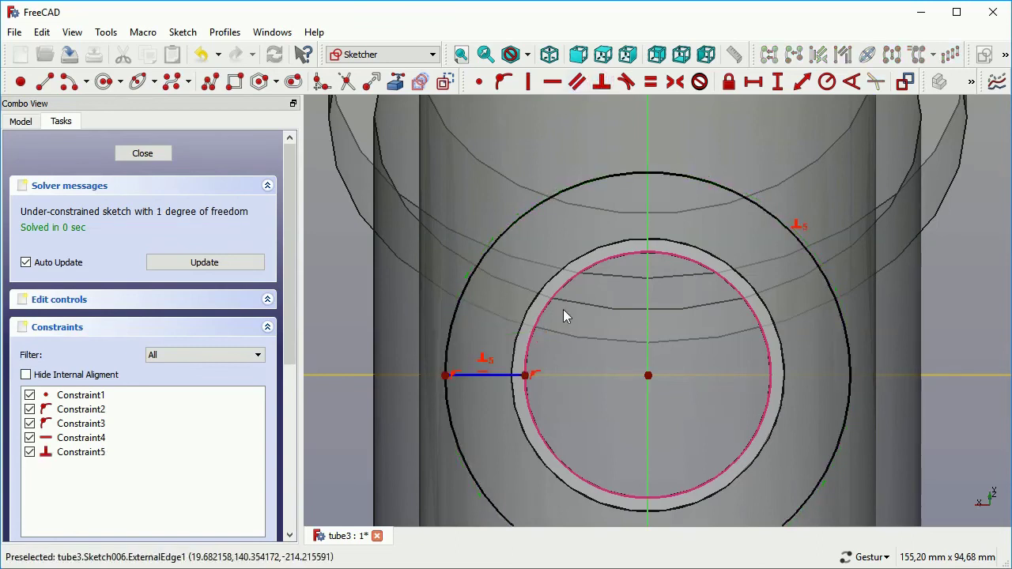
left_click(454, 380)
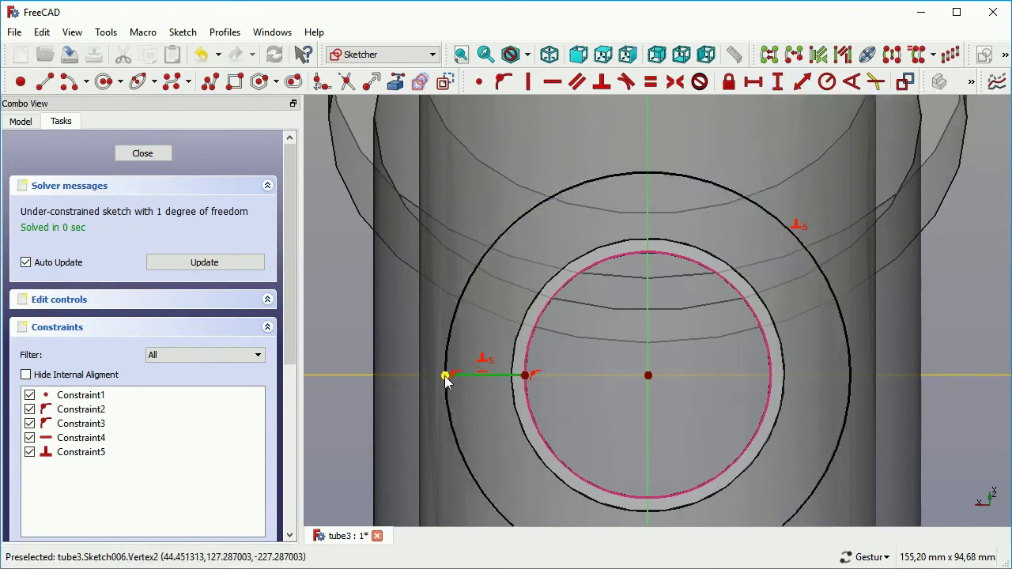
left_click_drag(445, 379, 487, 375)
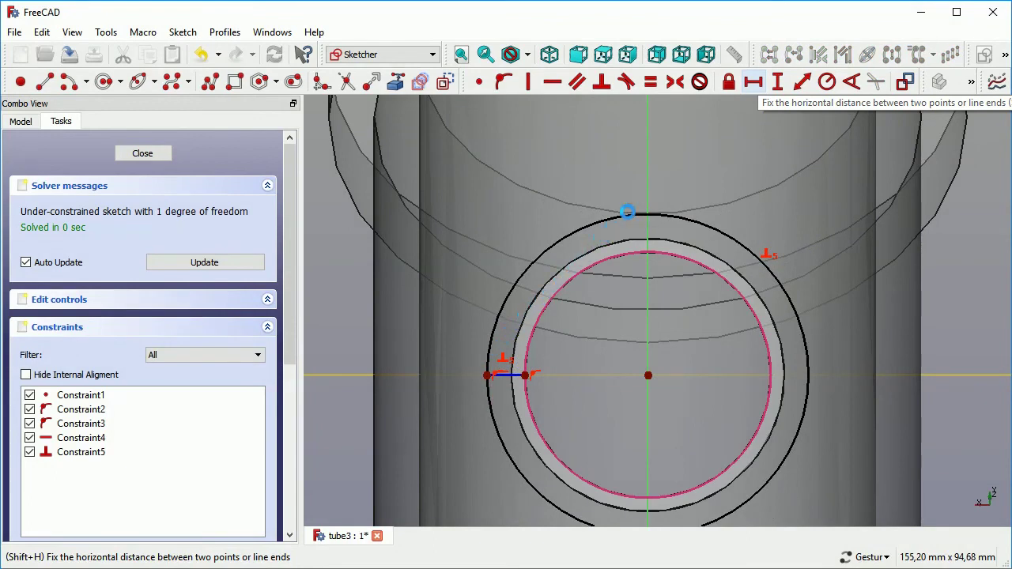
- Dimension the ring width as an 8 mm horizontal distance and close Sketch006
left_click(754, 84)
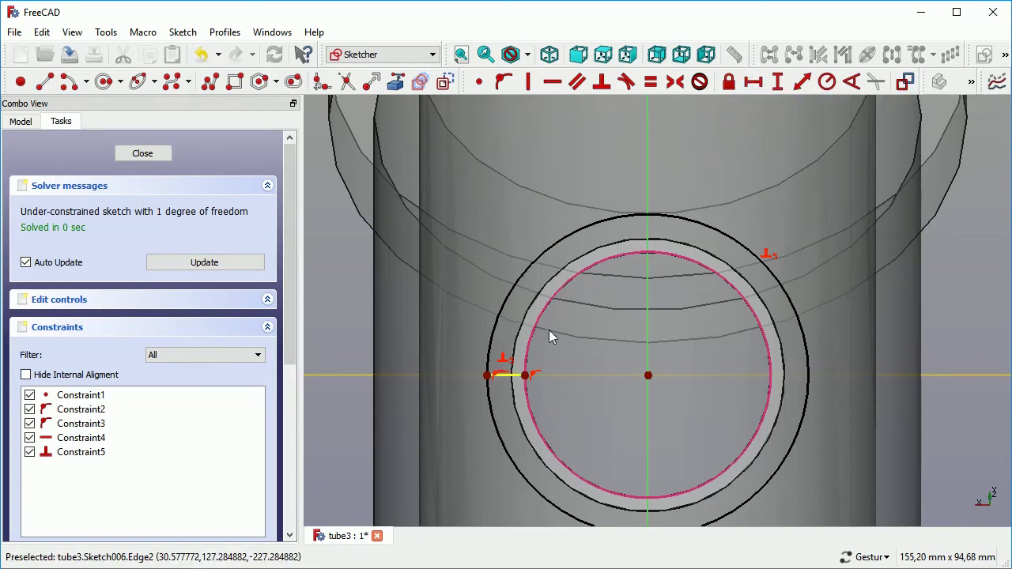
left_click(508, 377)
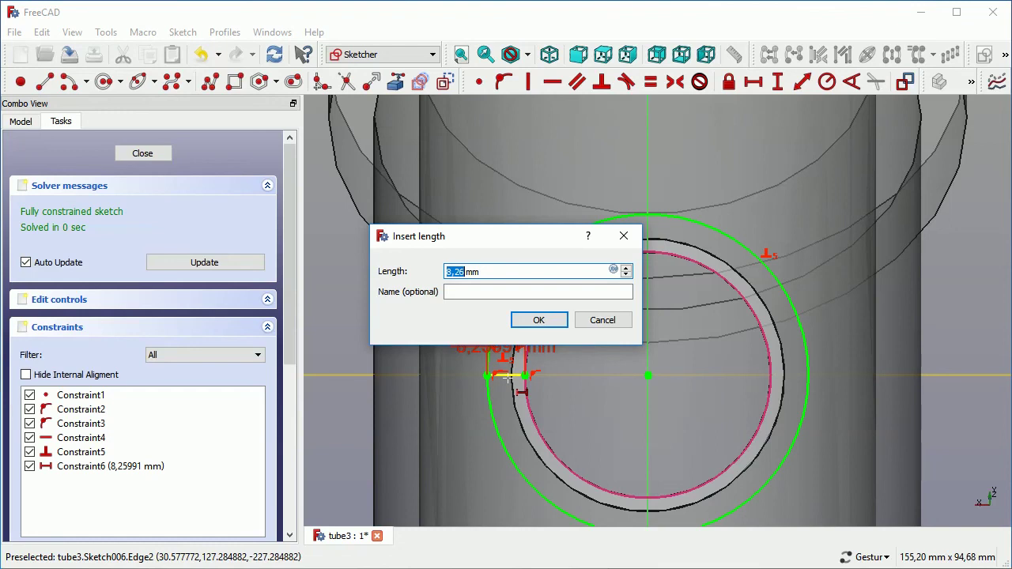
type("8")
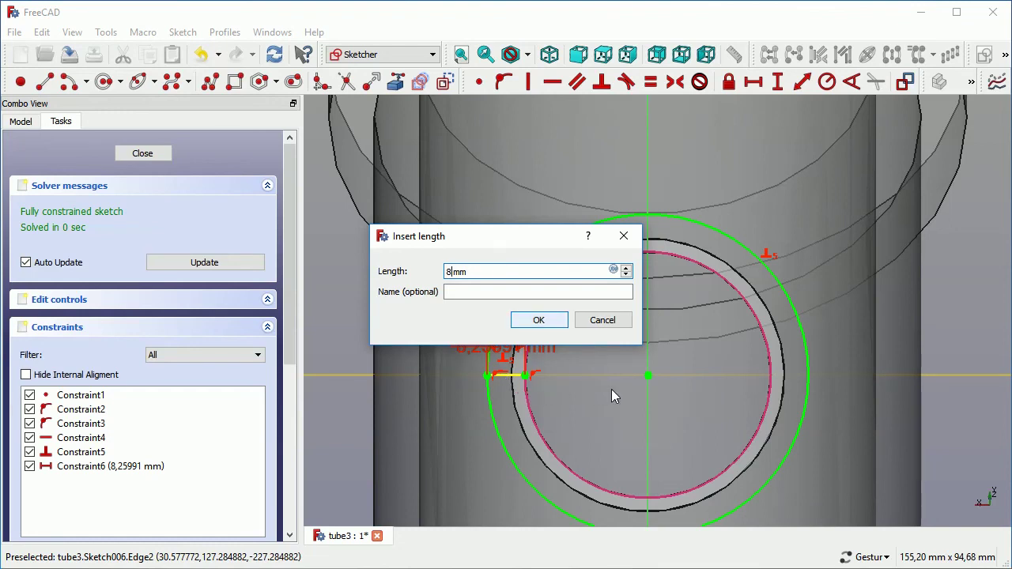
key("Return")
scroll(612, 389, "down", 1)
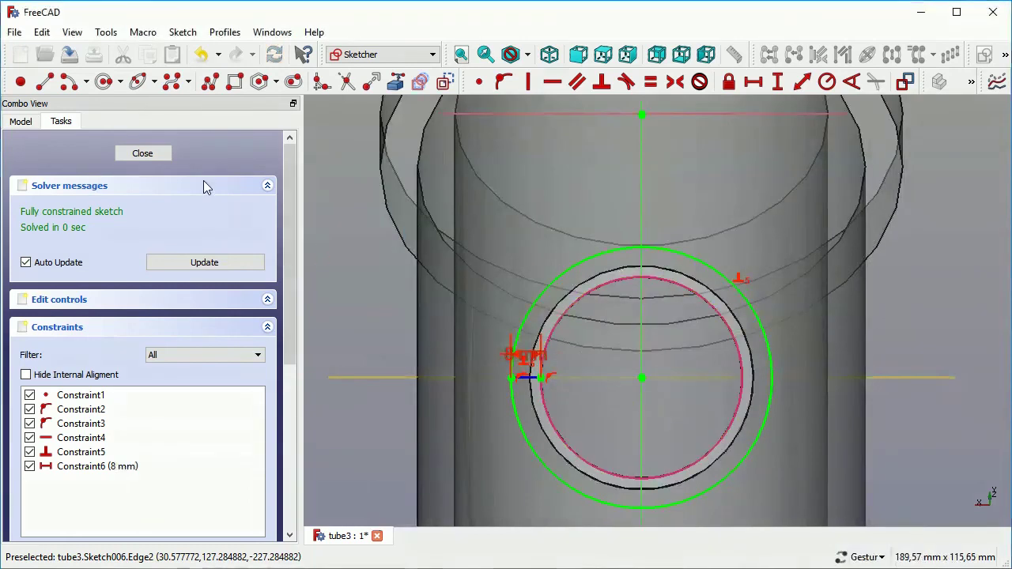
left_click(157, 153)
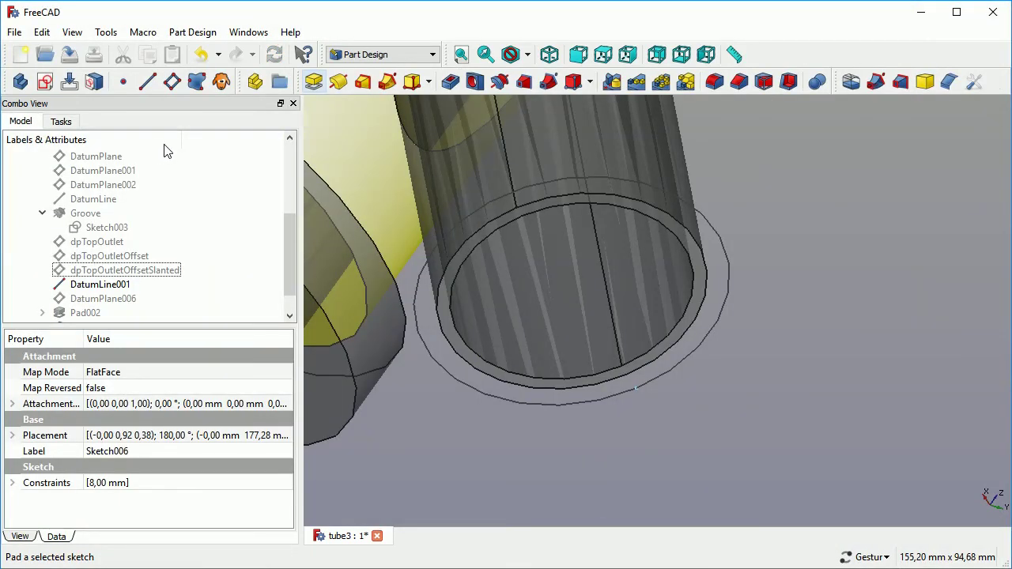
- Pad the ring sketch Sketch006 by 6 mm to create the flange Pad003
left_click(313, 83)
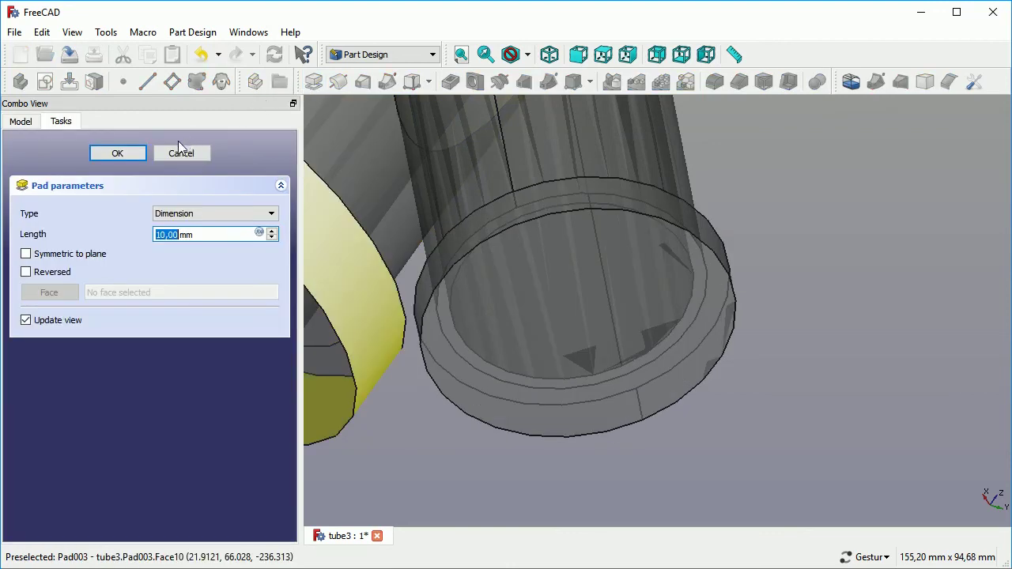
type("6")
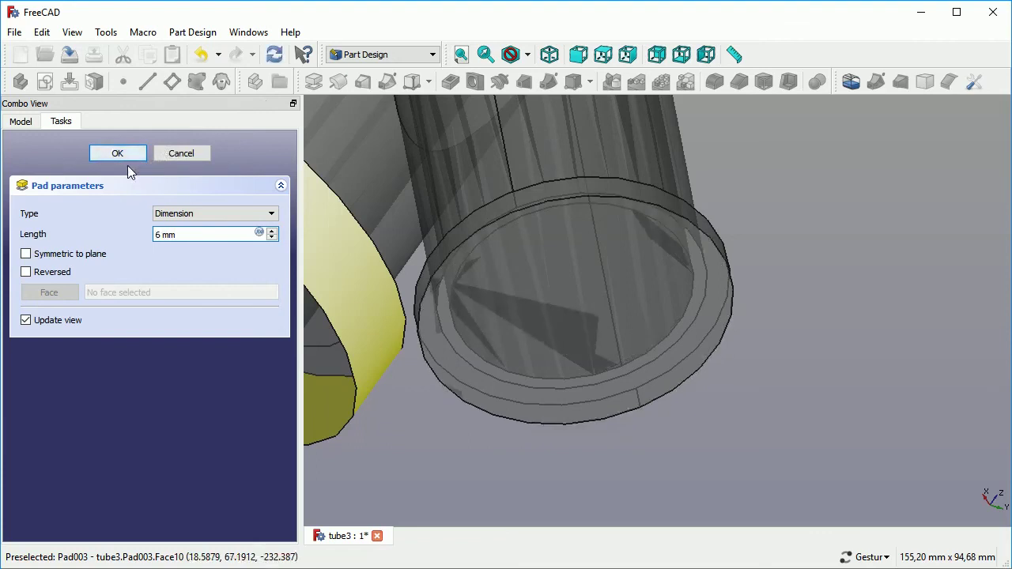
left_click(117, 154)
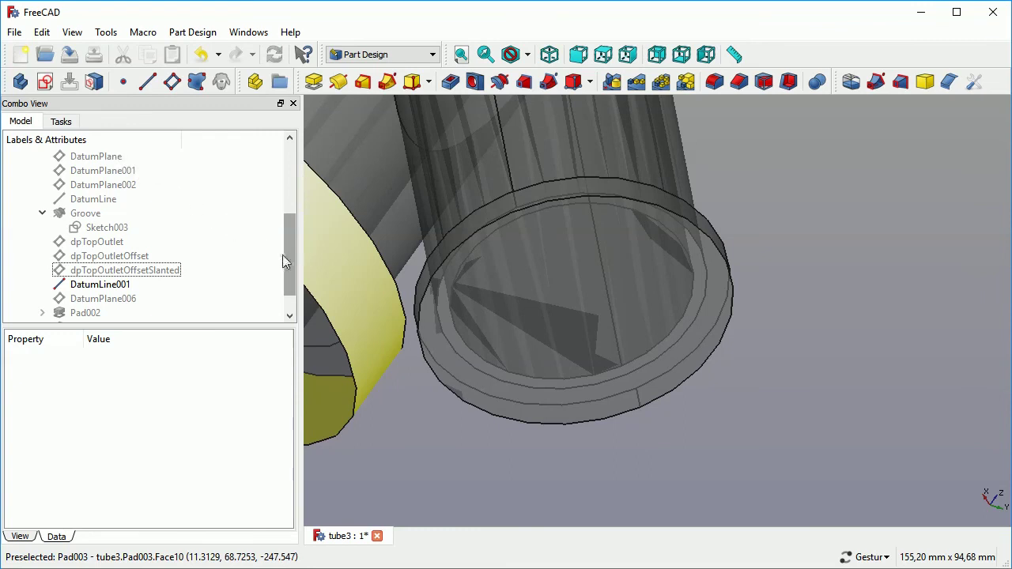
- Reopen Pad003's parameters, accept them unchanged, and expand Pad003 to show Sketch006
scroll(292, 266, "down", 1)
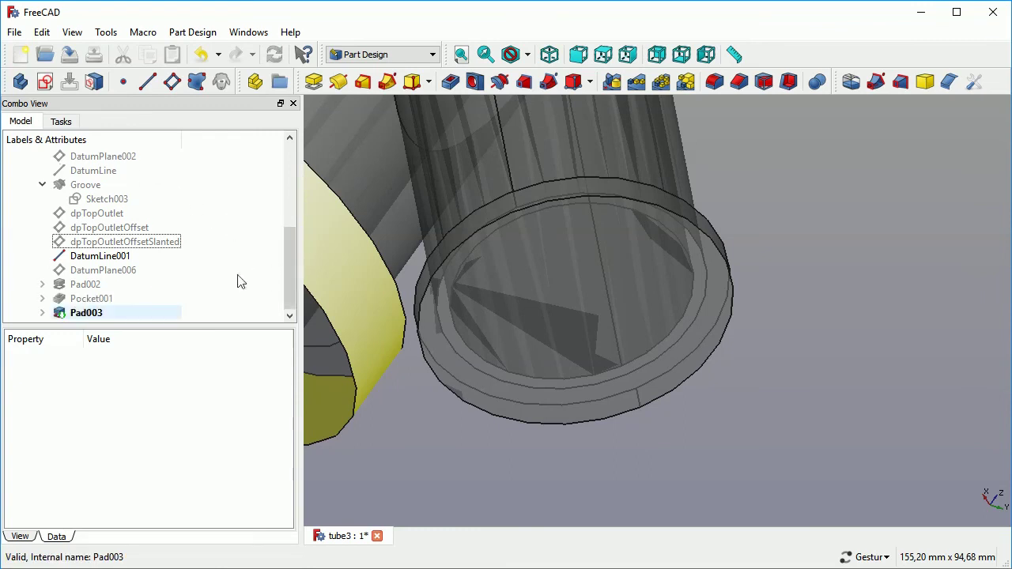
left_click(88, 315)
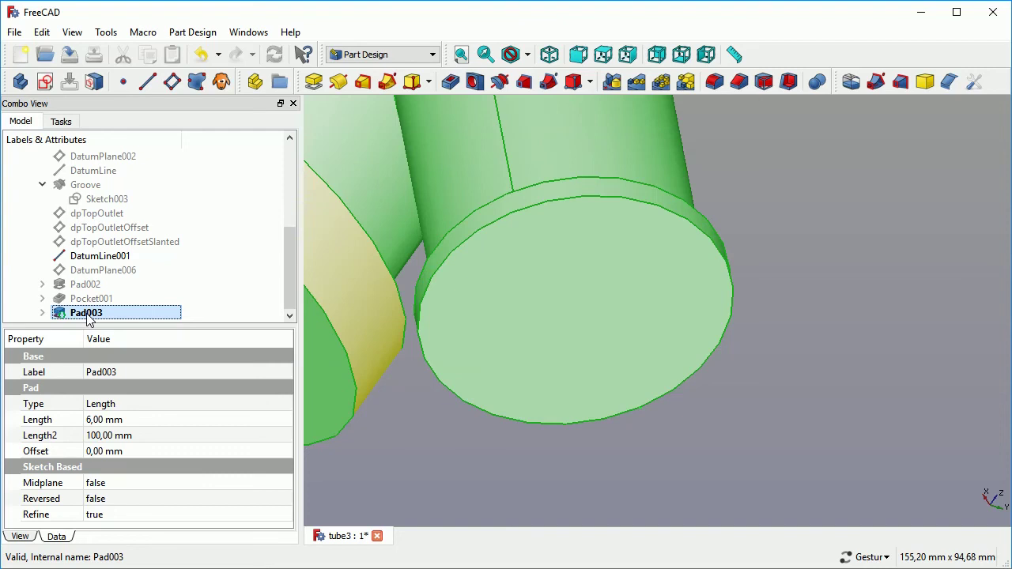
double_click(87, 314)
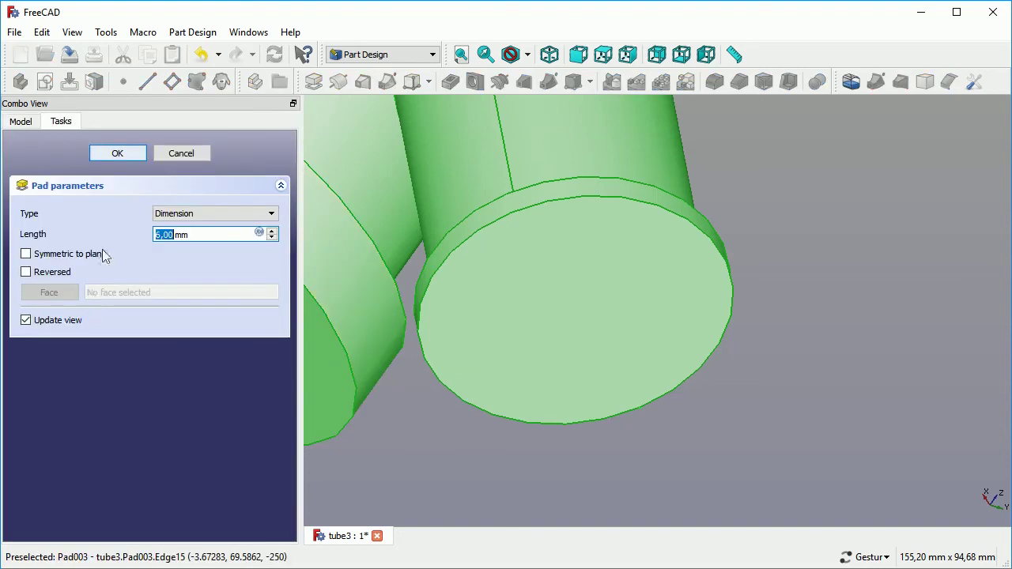
left_click(118, 153)
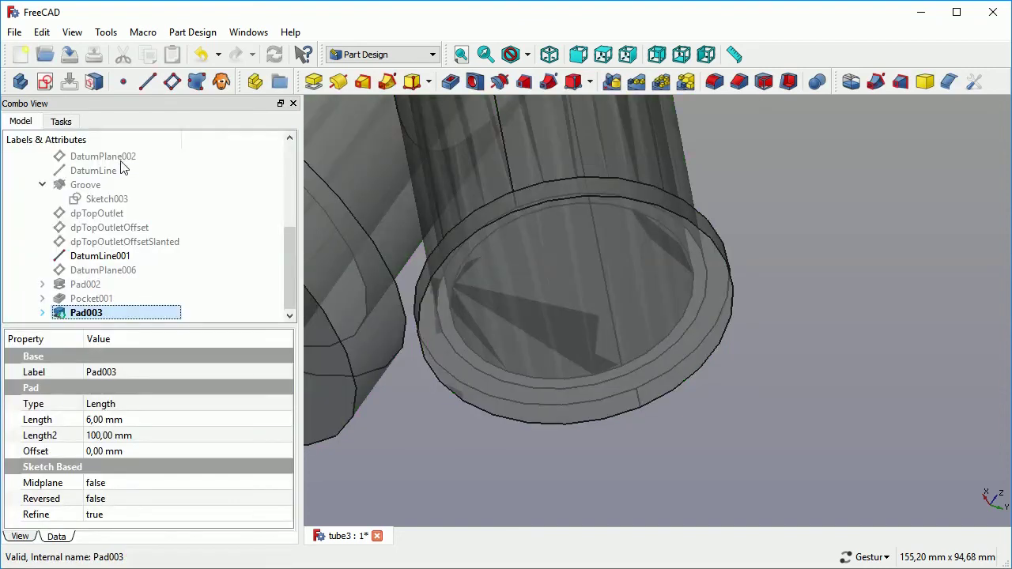
left_click(43, 314)
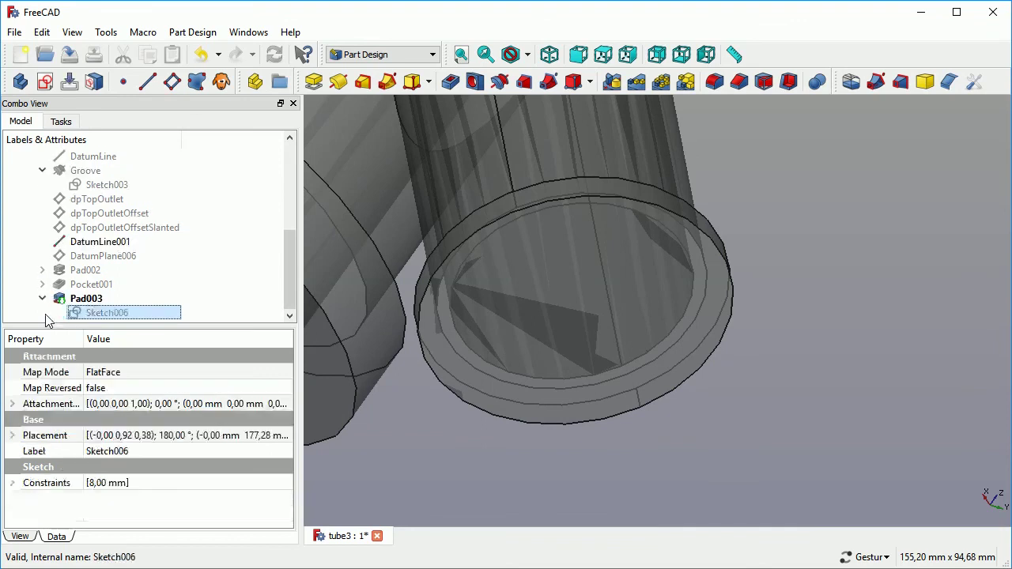
- In Sketch006, draw an inner circle centred on the sketch origin
double_click(169, 319)
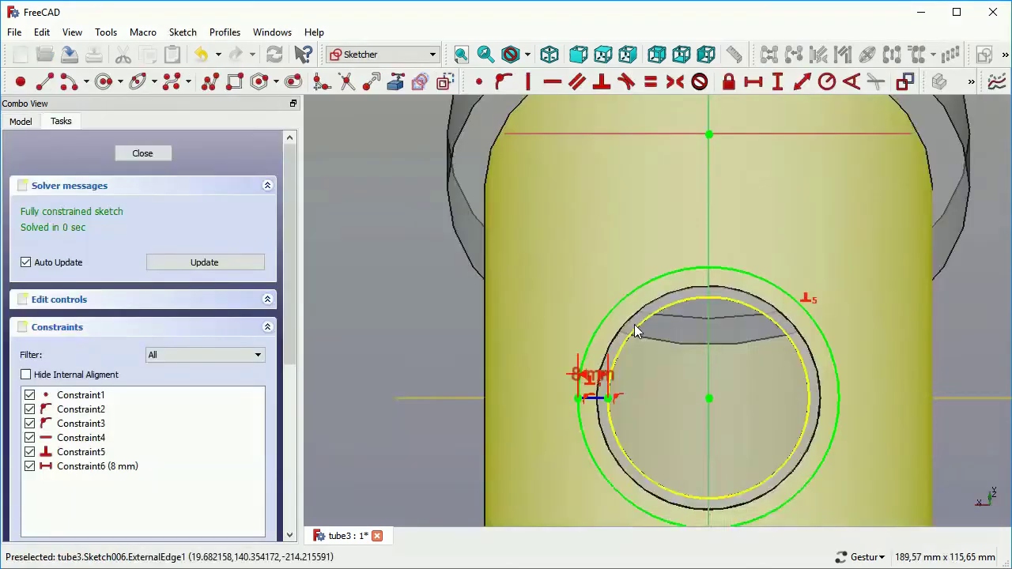
scroll(685, 370, "up", 3)
scroll(679, 360, "down", 1)
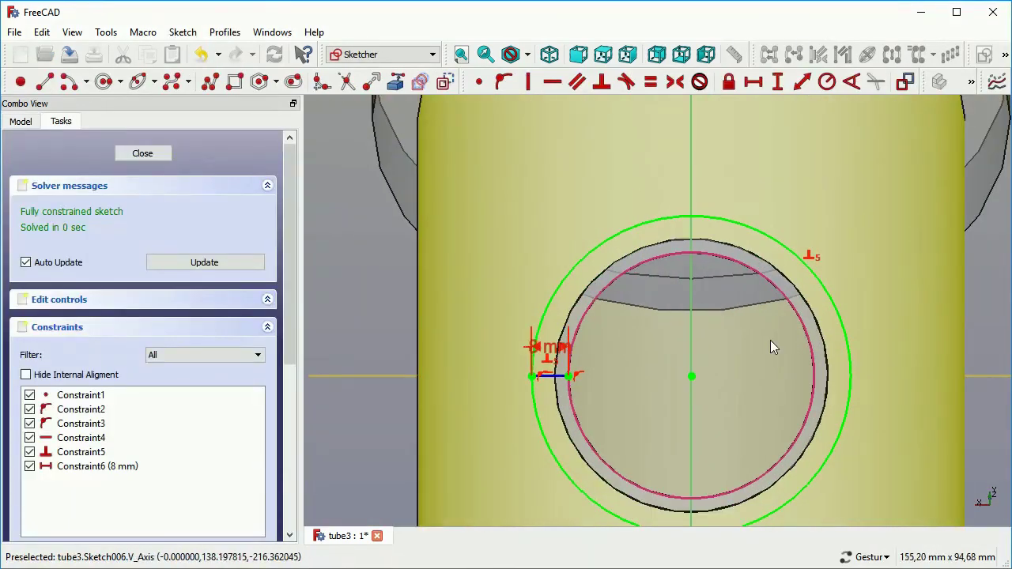
left_click(105, 82)
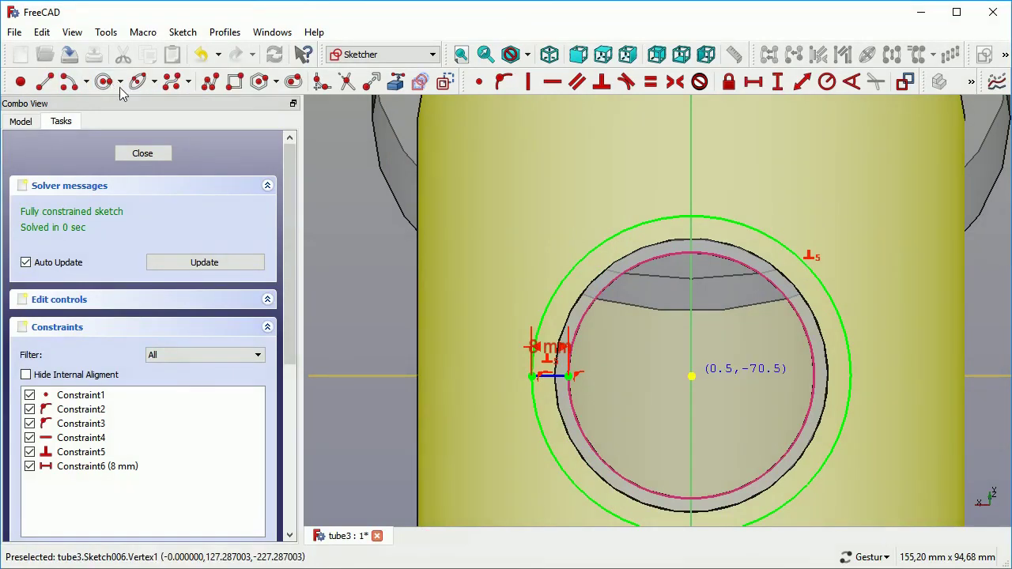
left_click(688, 375)
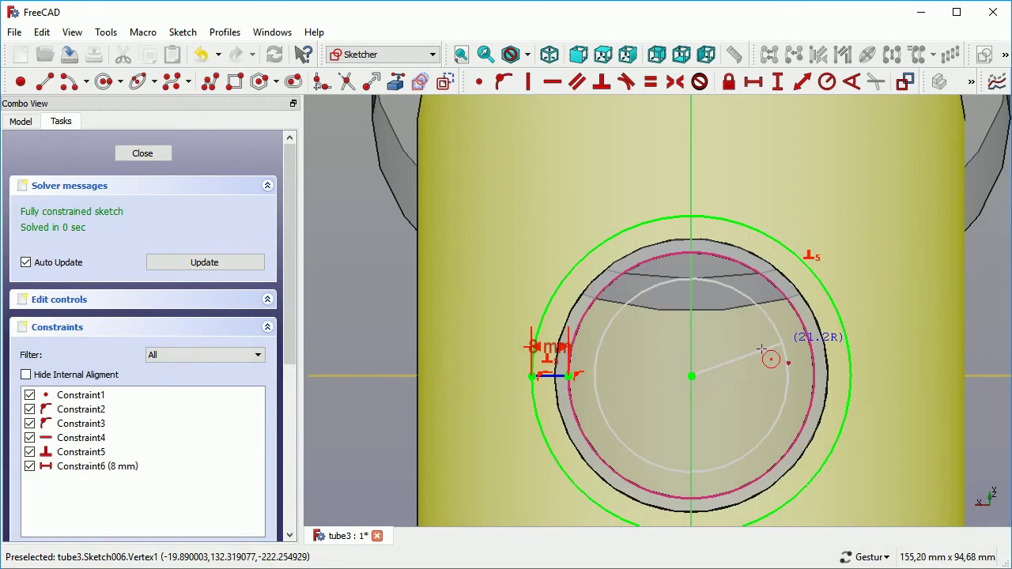
left_click(791, 352)
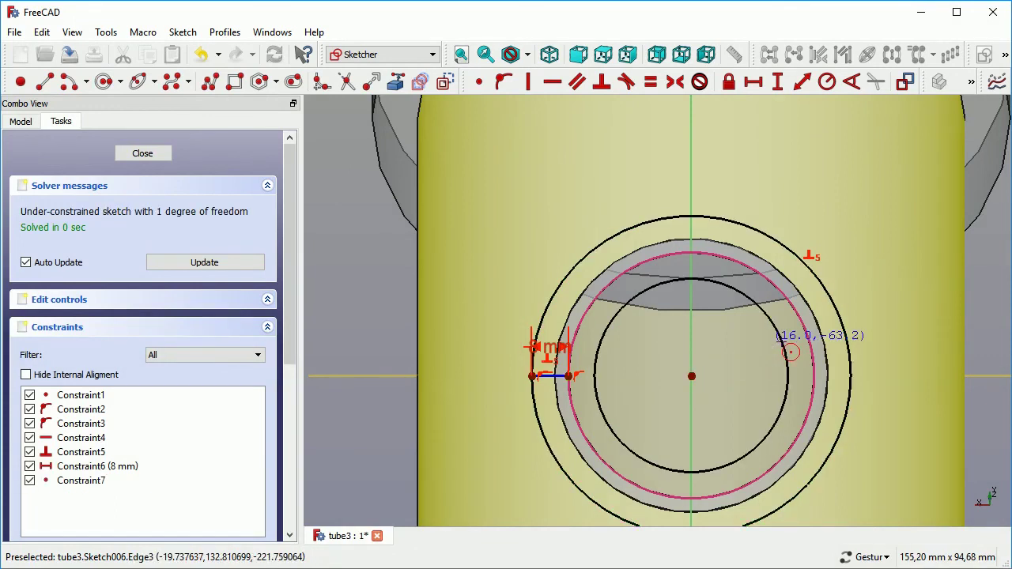
right_click(764, 340)
- Constrain the inner circle equal to the outlet bore edge and close the sketch
left_click(779, 347)
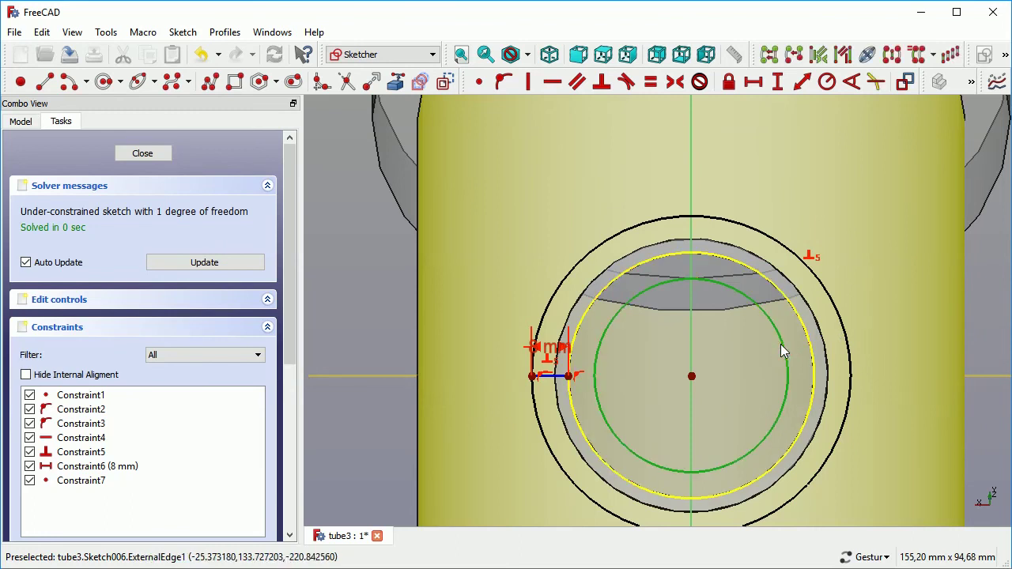
left_click(806, 342)
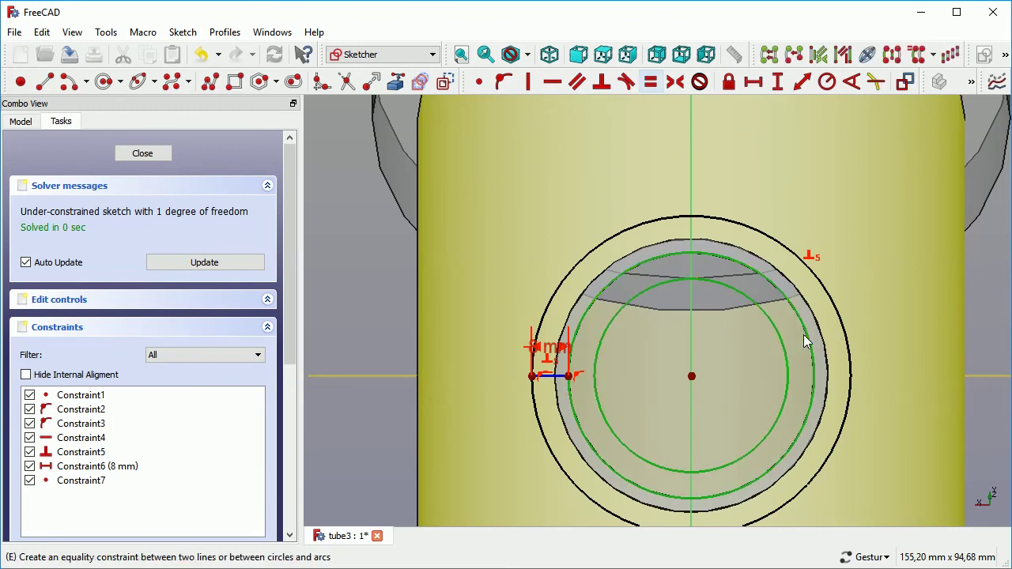
left_click(648, 84)
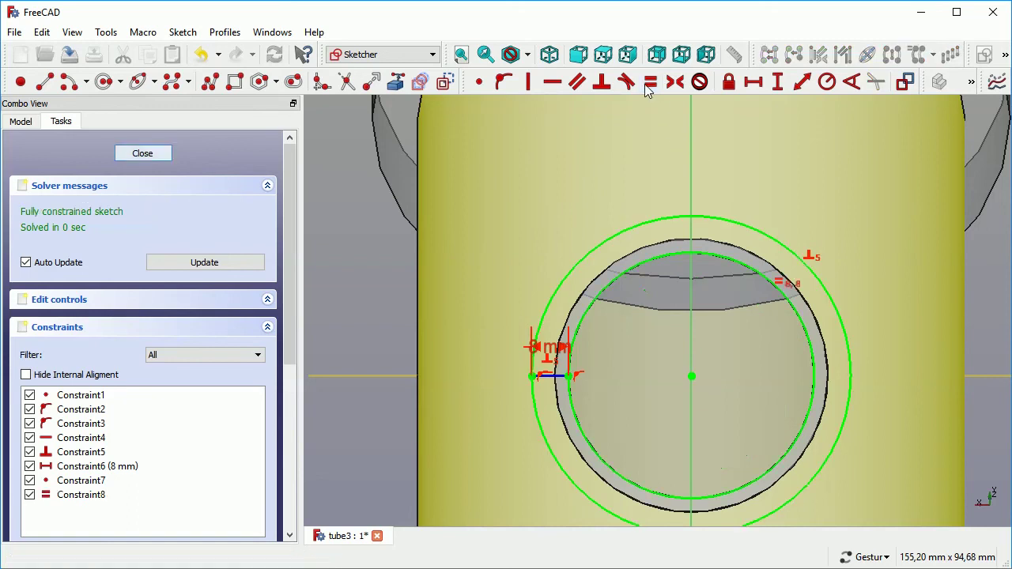
left_click(119, 154)
- Orbit and zoom out to inspect the hollow flange and view the sketch's display properties
mouse_move(714, 439)
left_mouse_down()
mouse_move(751, 386)
mouse_move(734, 407)
left_mouse_up()
scroll(734, 407, "down", 5)
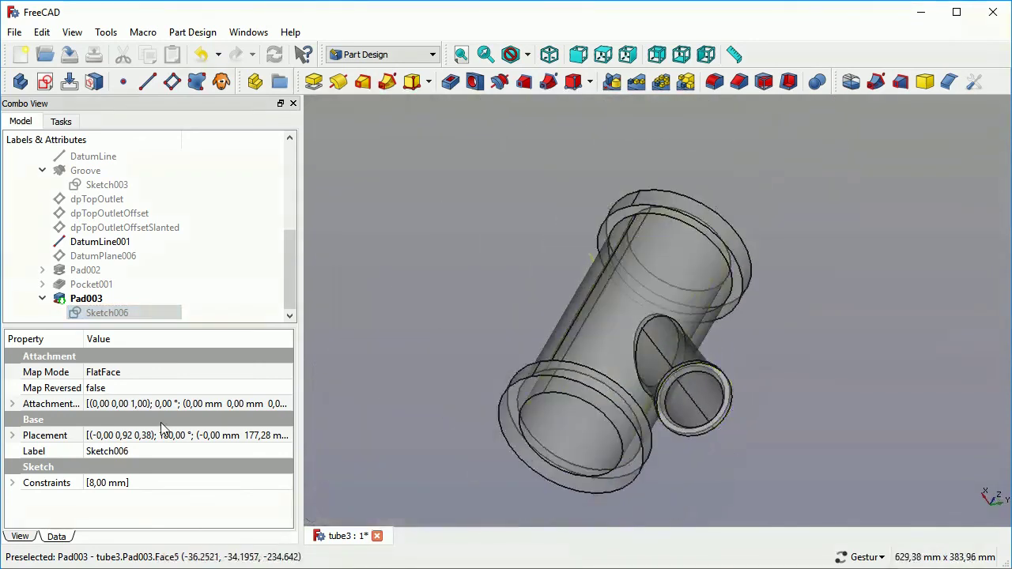
left_click(32, 538)
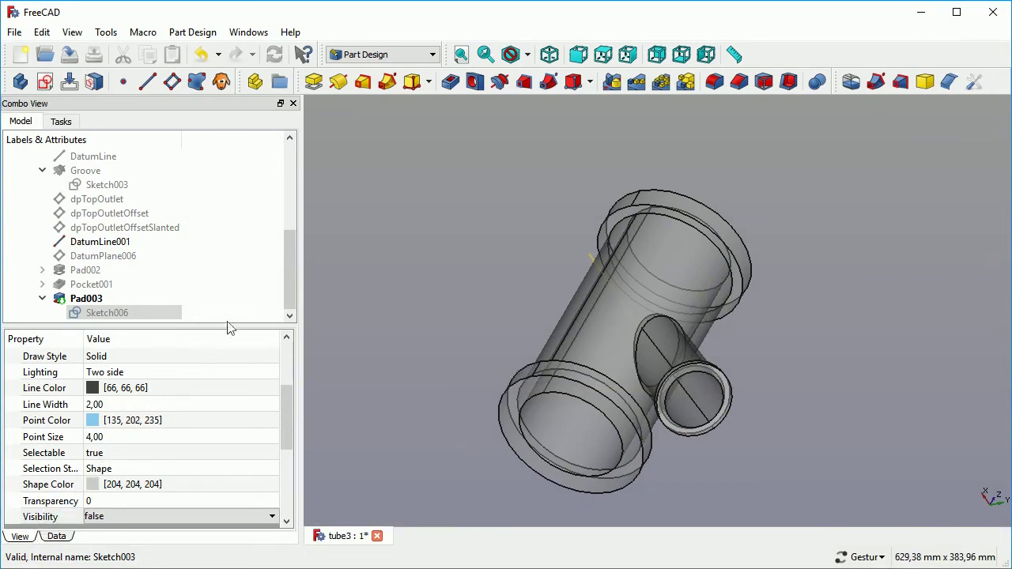
left_click(297, 248)
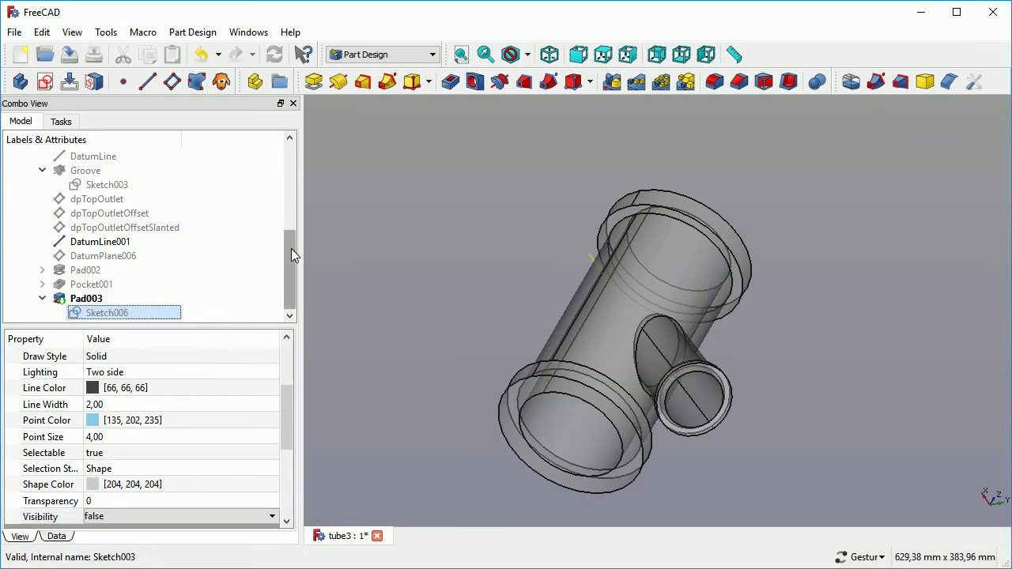
- Check Body001's transparency of 60 and switch to the isometric view
key("b")
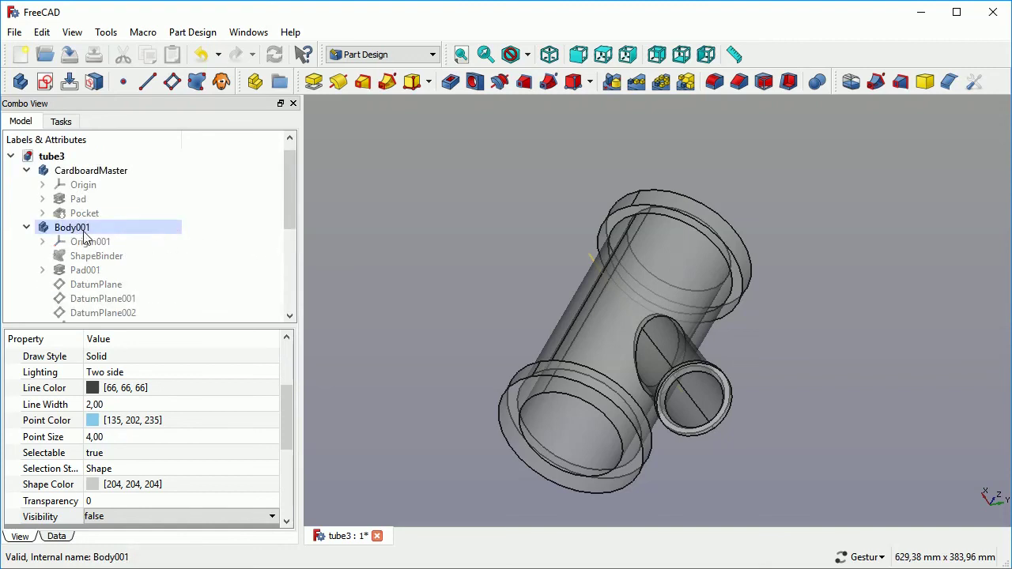
left_click(82, 232)
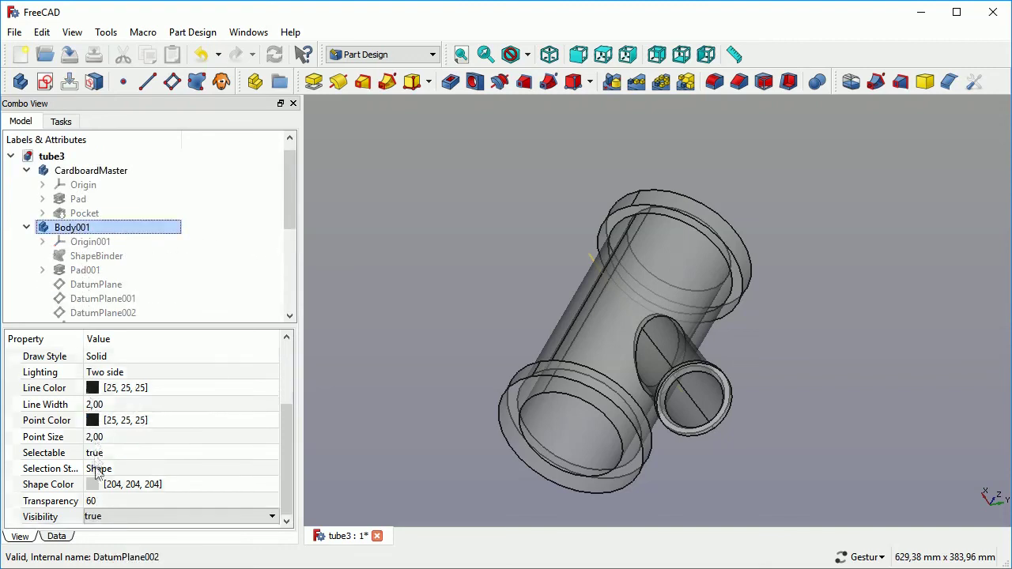
left_click(97, 503)
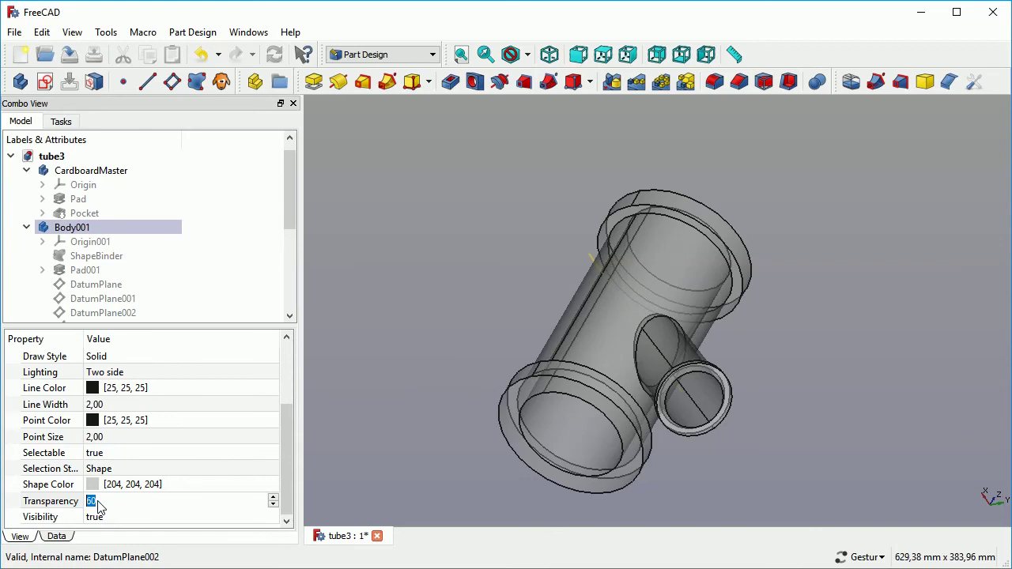
key("0")
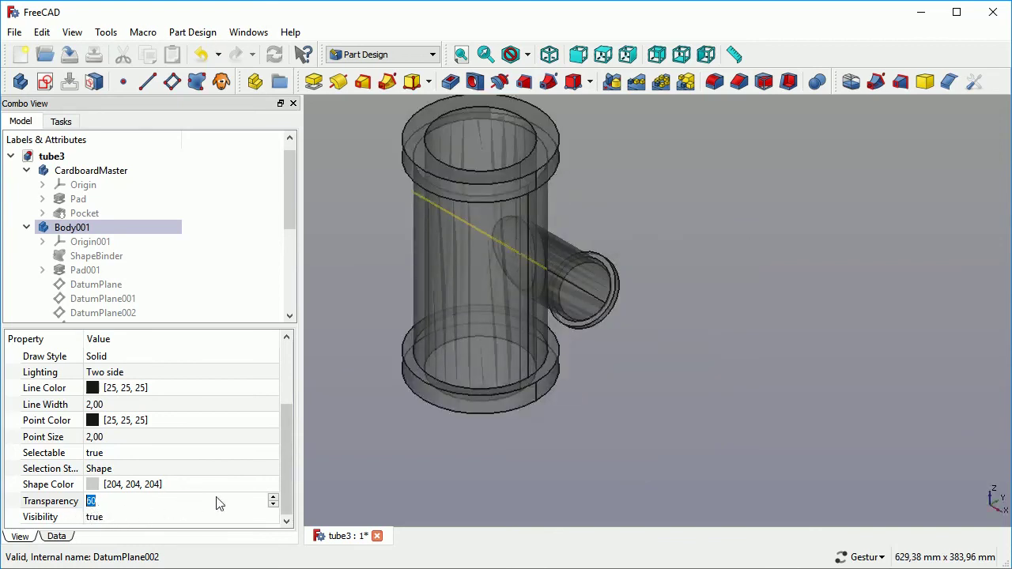